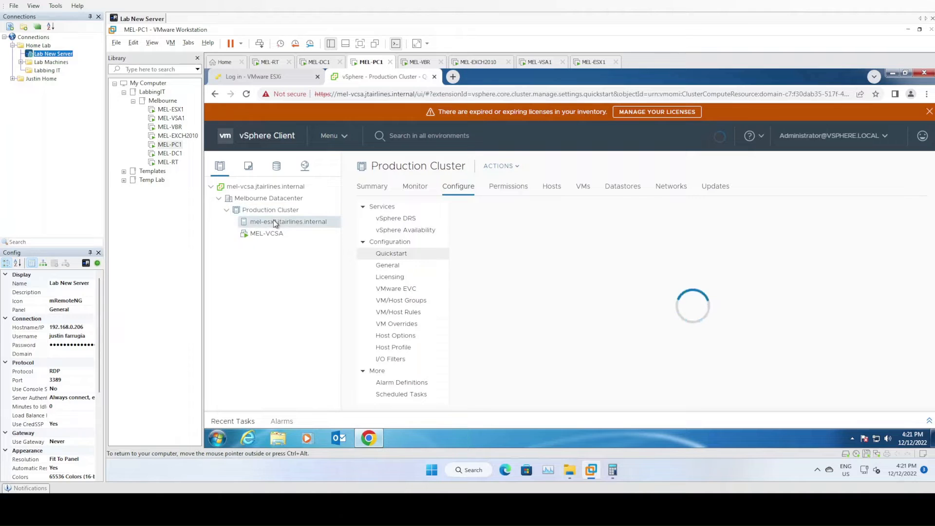
Start creating a new virtual machine on the mel-esx1.jtairlines.internal host and name it Windows Server 2012 R2 Template
right_click(270, 224)
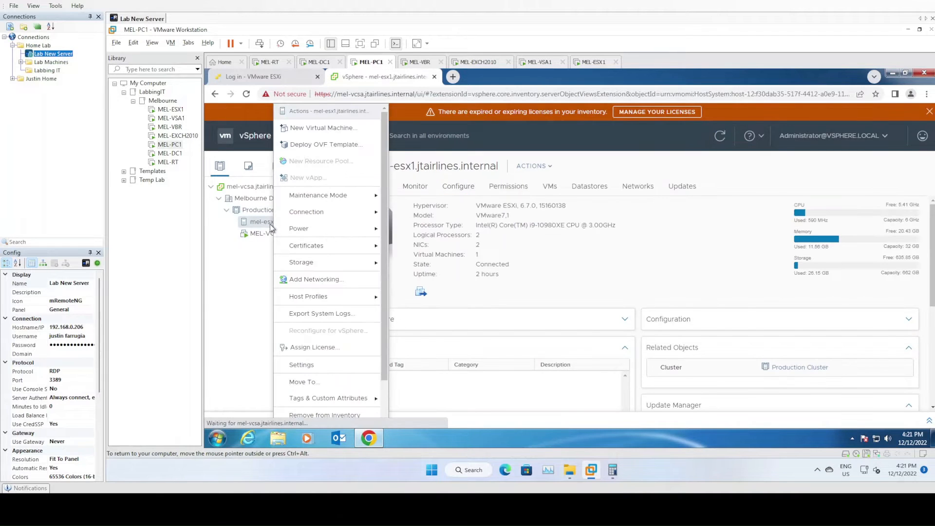
click(314, 130)
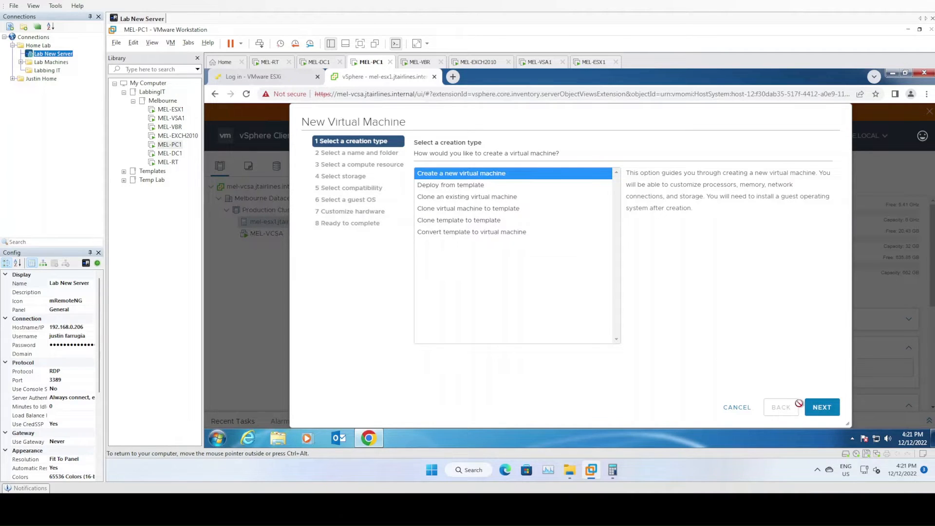
click(822, 407)
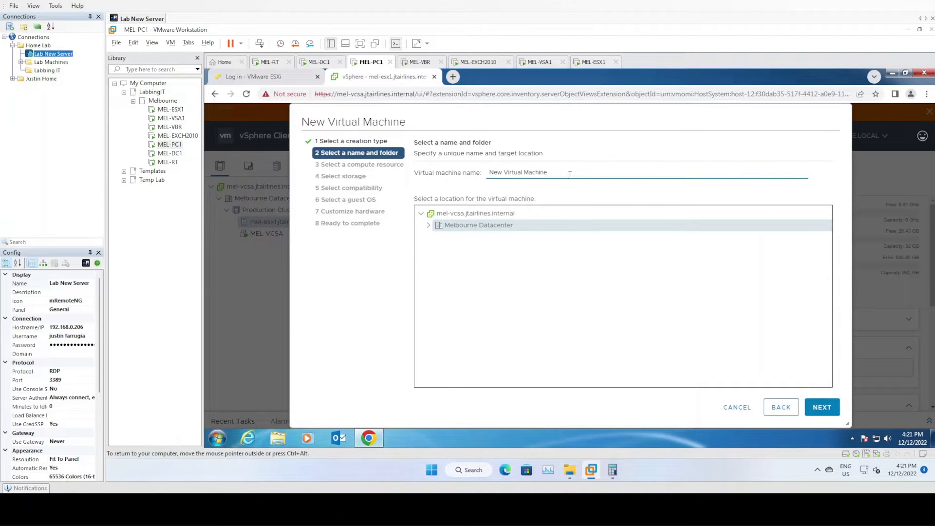
drag(571, 174, 463, 176)
text(Windows Server 2012 R2 Temp)
Choose the Discovered virtual machine folder under Melbourne Datacenter as the virtual machine's location
click(430, 227)
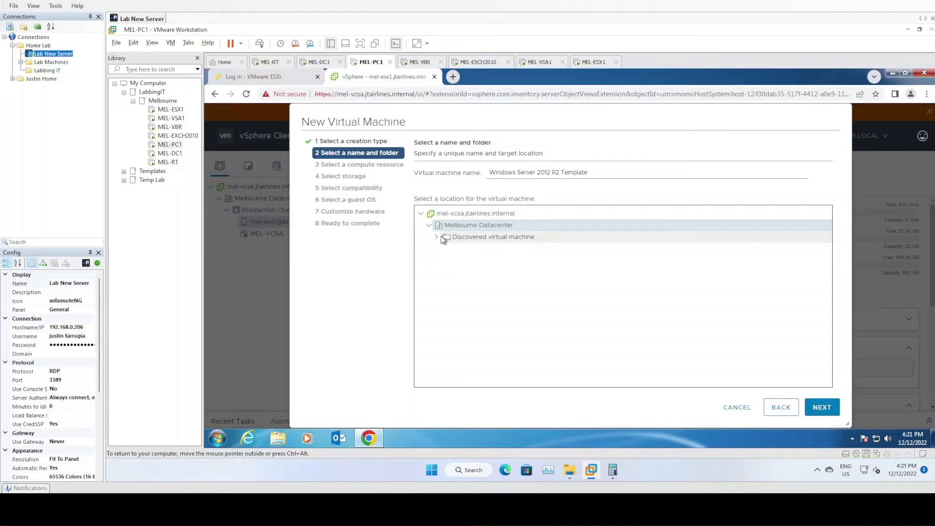
click(436, 238)
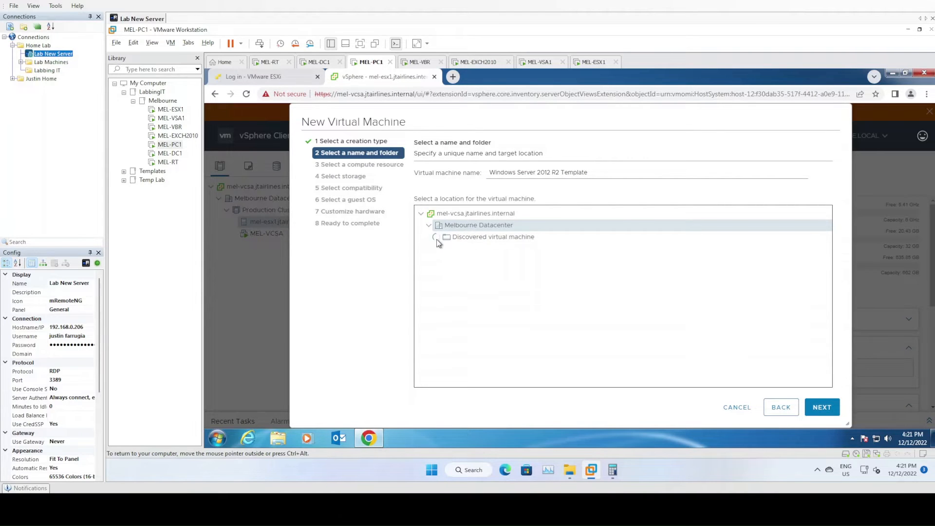
right_click(463, 230)
key(Escape)
click(468, 239)
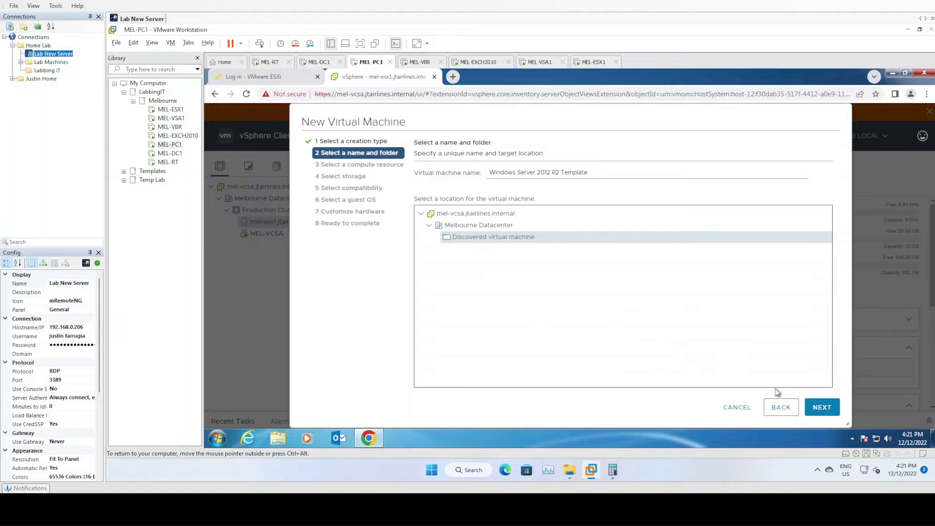
click(823, 408)
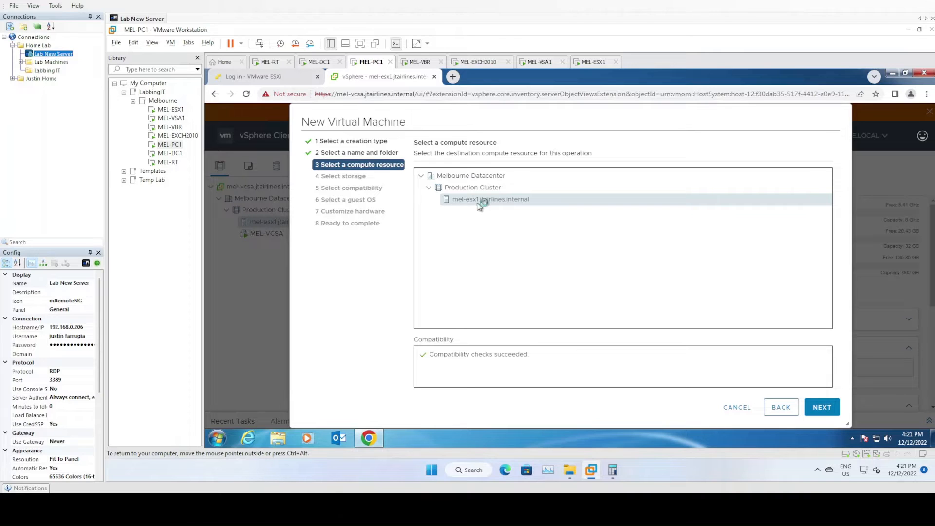
Accept mel-esx1.jtairlines.internal as the compute resource and store the virtual machine on MEL-SILVER-DATASTORE
click(823, 410)
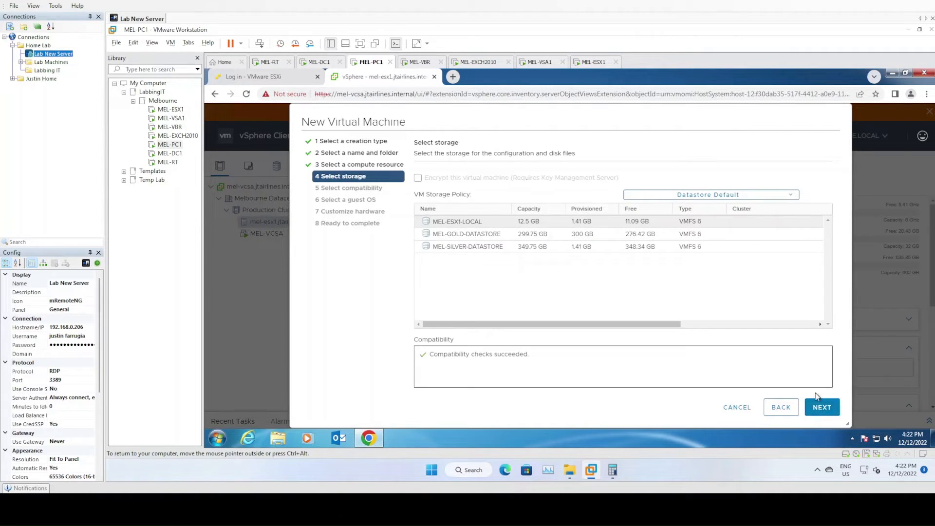
click(531, 302)
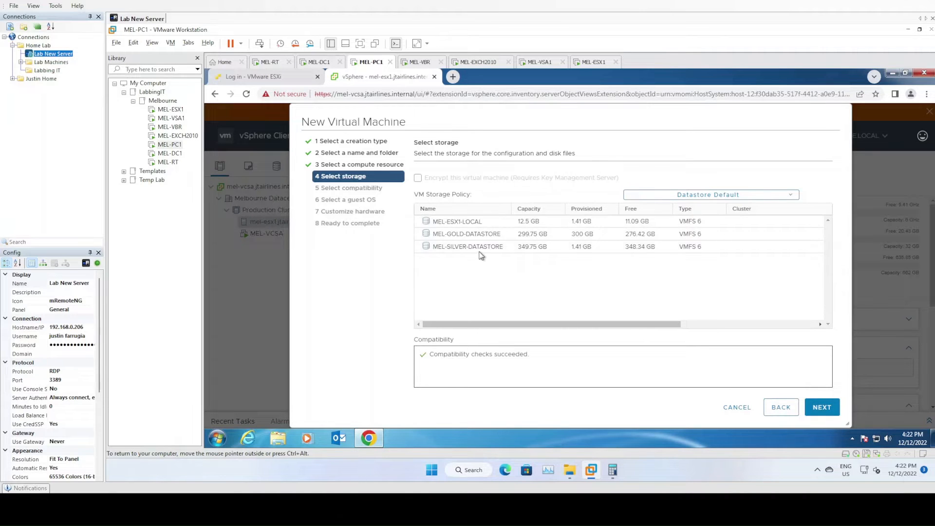
click(476, 246)
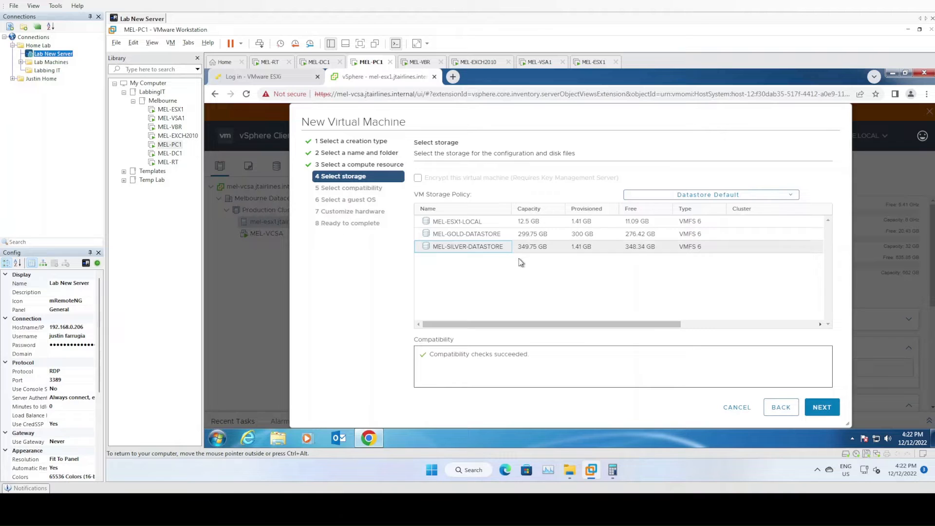
click(823, 409)
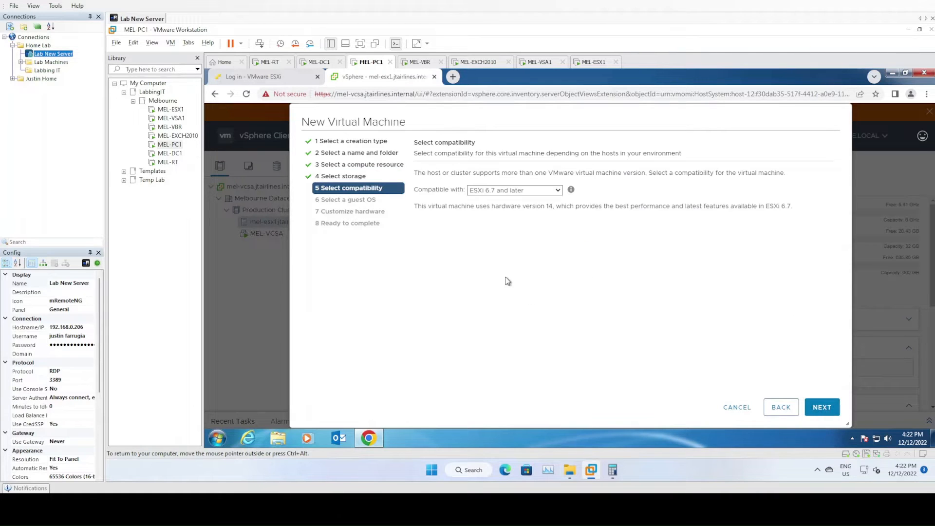
Review the compatibility versions and accept ESXi 6.7 and later for the virtual machine
click(530, 193)
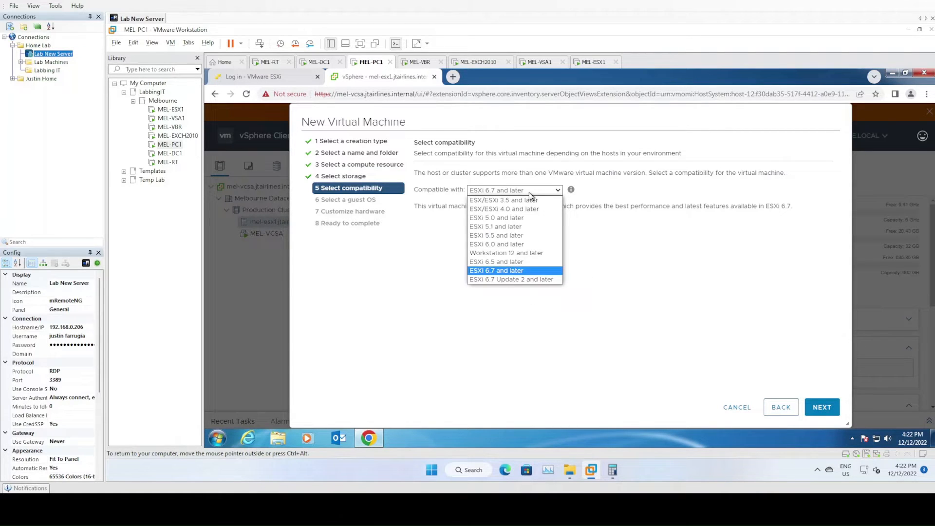
click(530, 192)
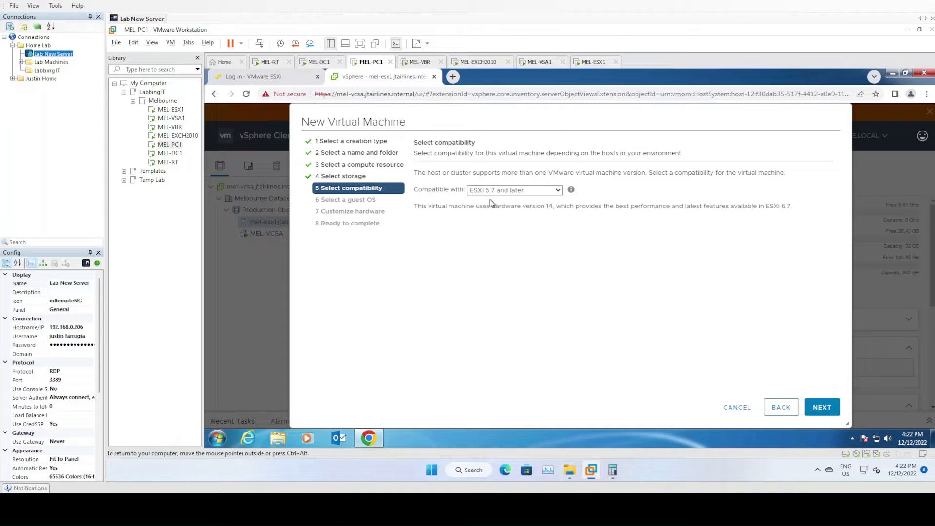
click(828, 413)
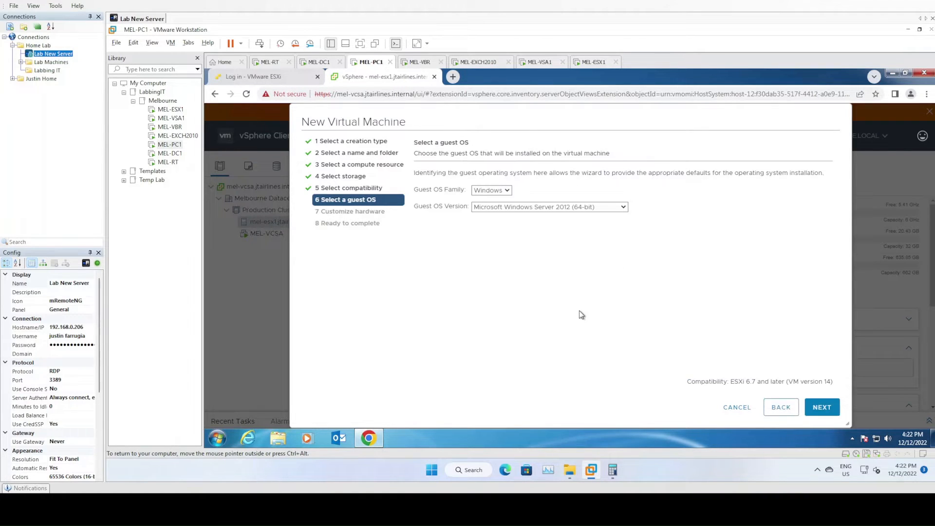
Choose Microsoft Windows Server 2012 (64-bit) as the guest OS version and continue to the hardware settings
click(570, 207)
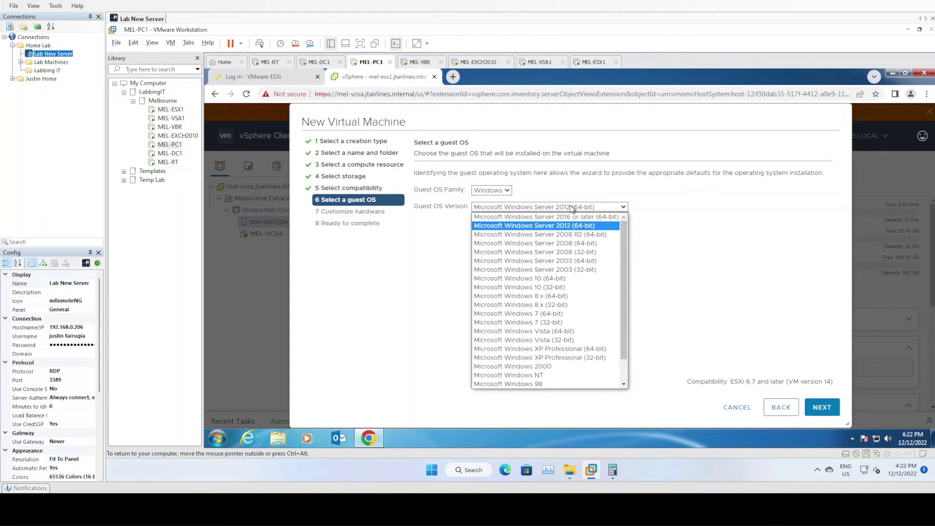
click(572, 207)
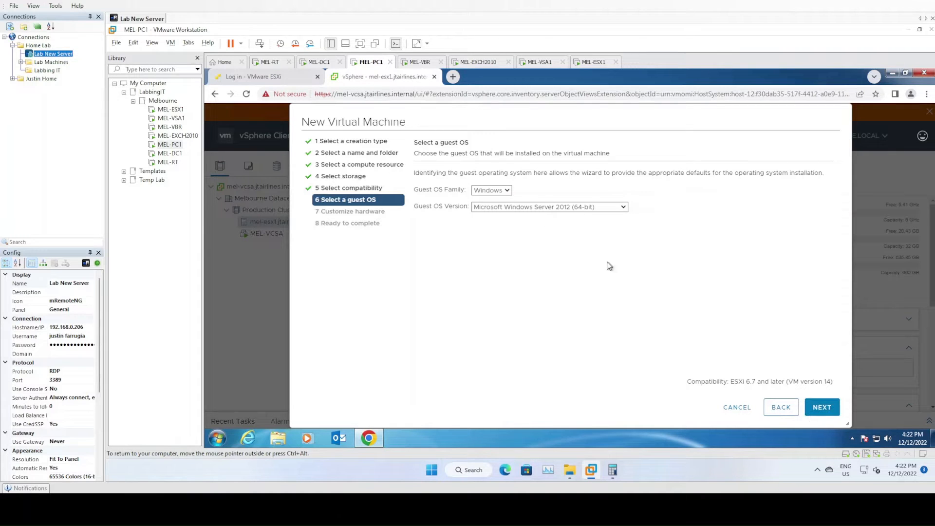
click(541, 208)
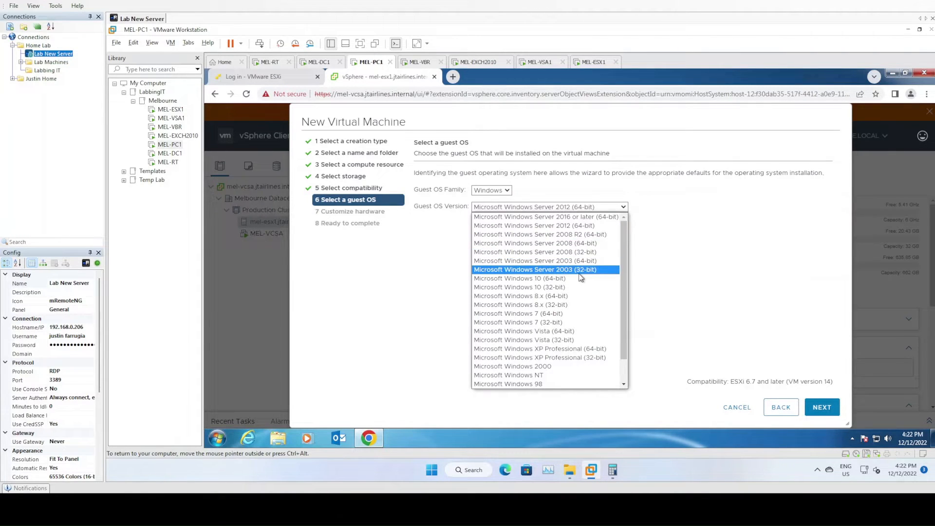
click(582, 227)
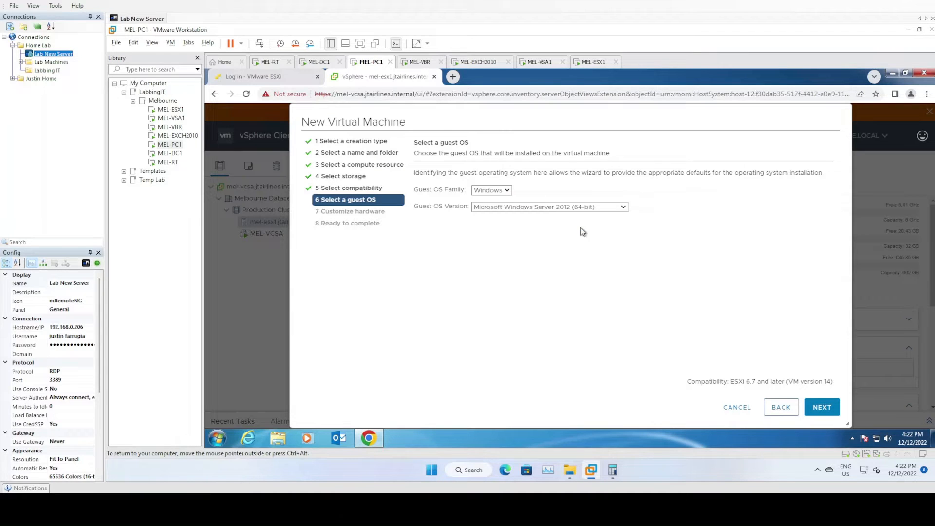
click(829, 410)
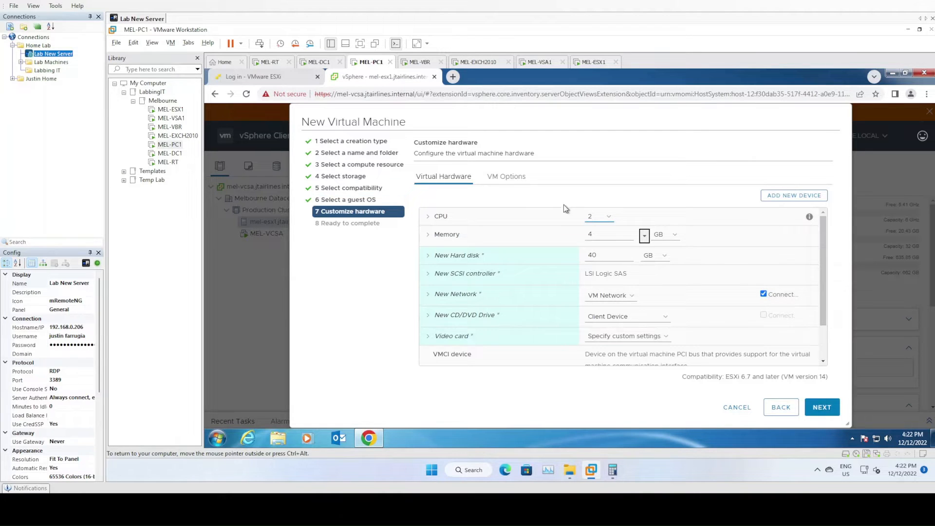
Set the new hard disk's size to 80 GB and its disk provisioning to Thin Provision
drag(599, 254, 579, 257)
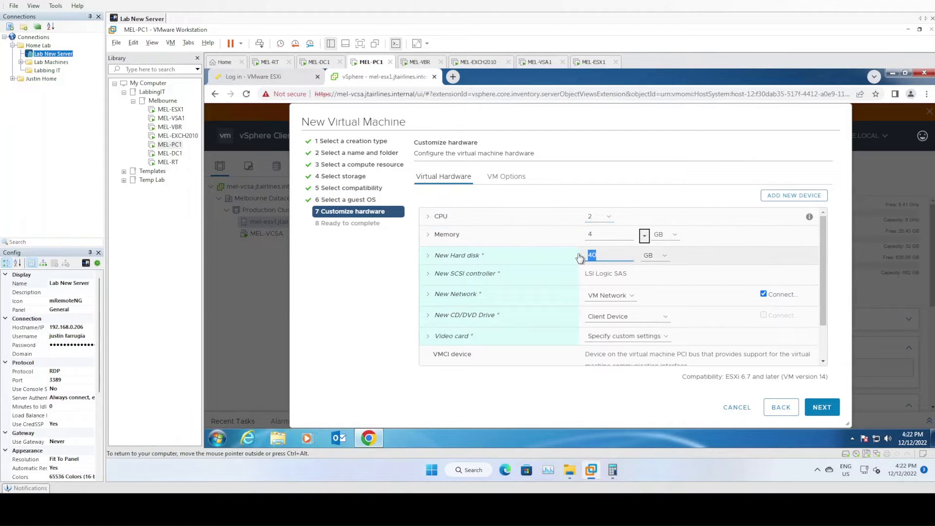
text(6)
text(80)
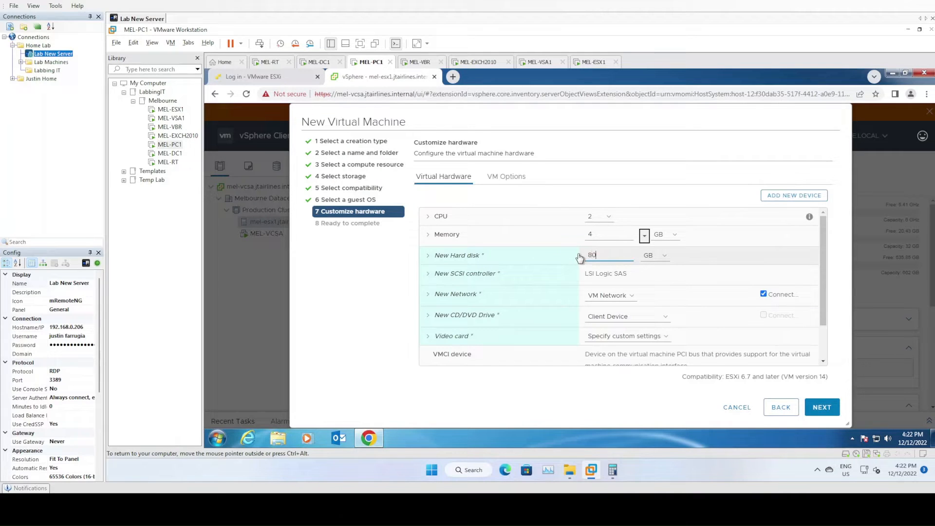
click(428, 256)
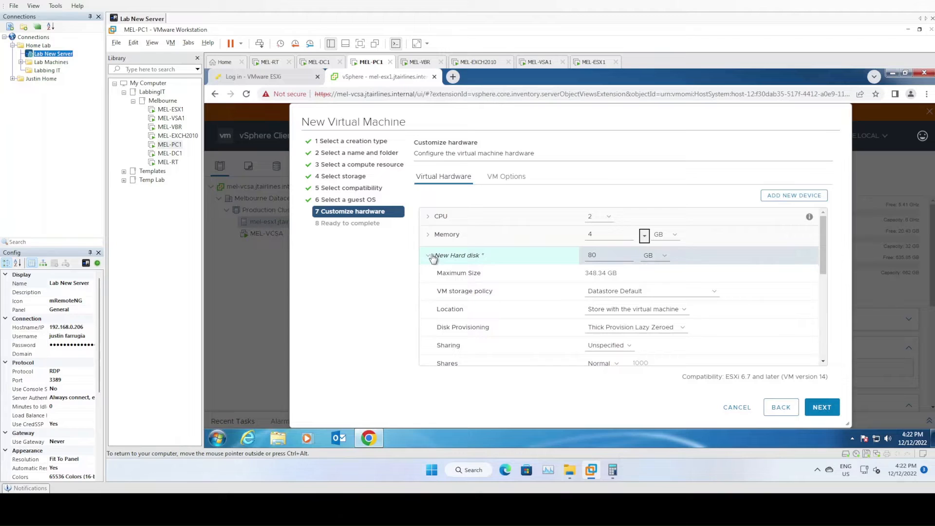
click(623, 330)
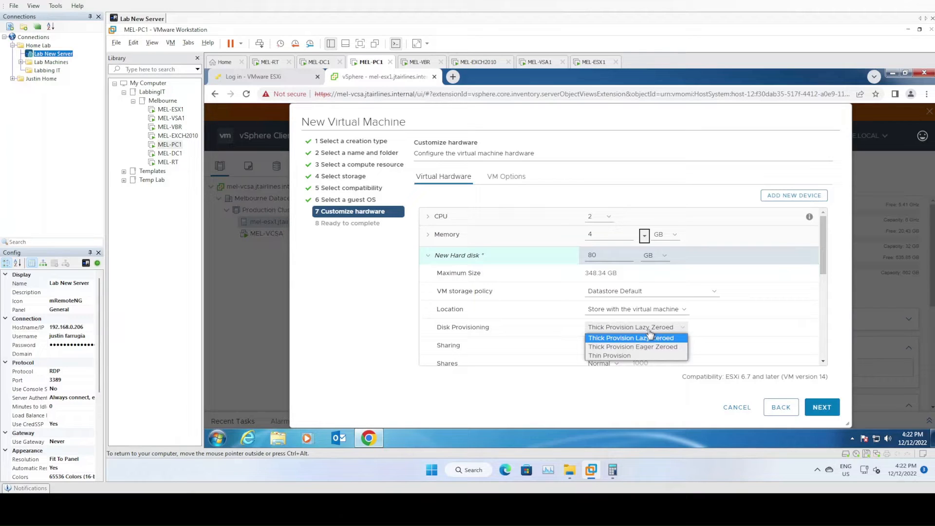
click(632, 356)
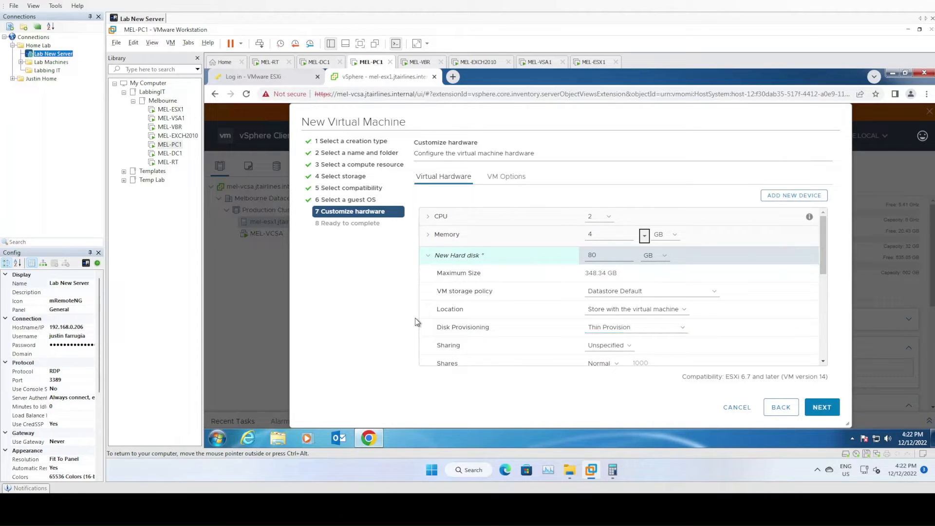
scroll(539, 288, down, 2)
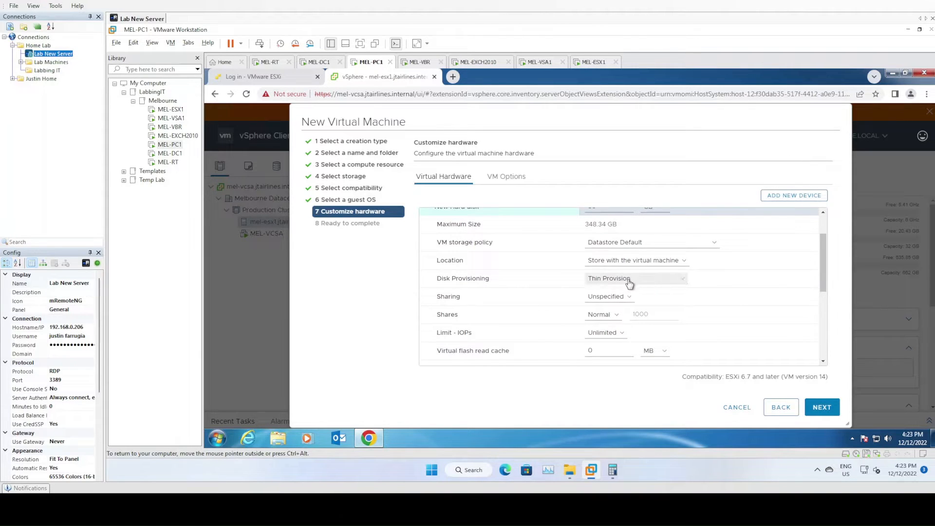
scroll(560, 293, up, 2)
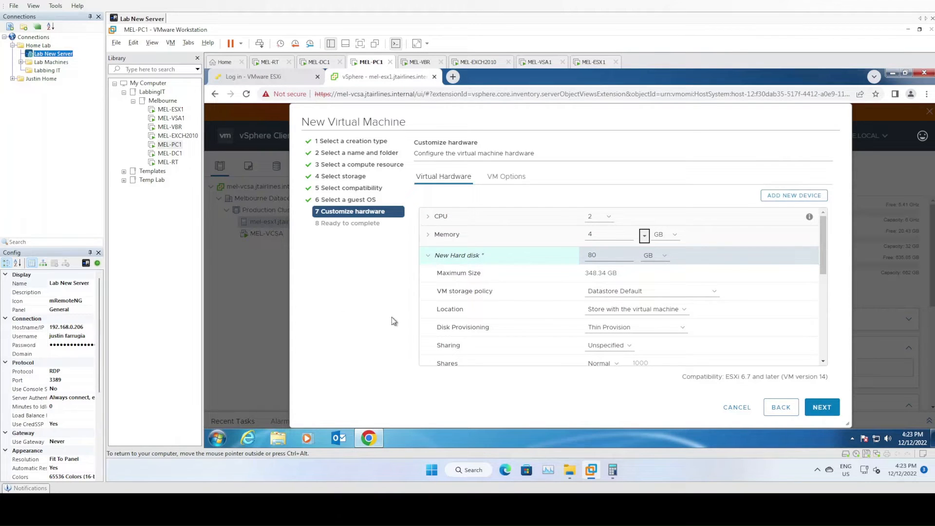
click(599, 328)
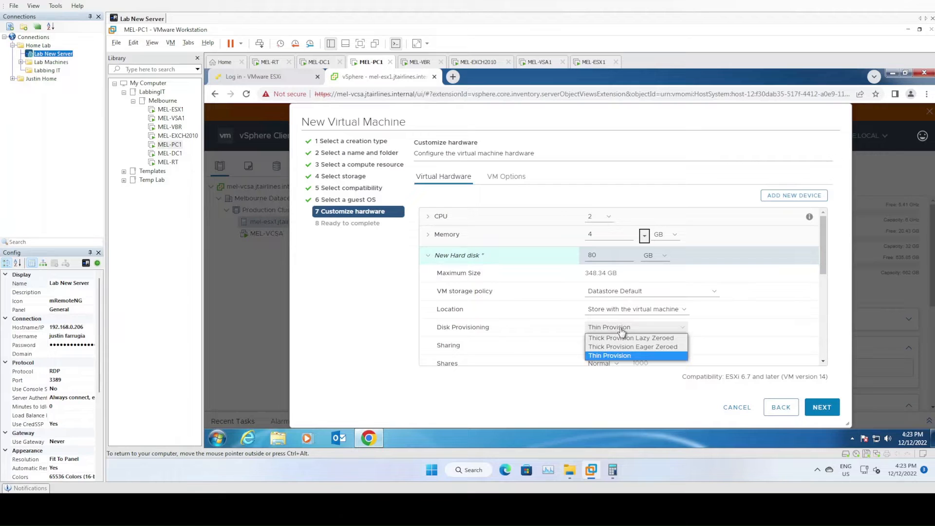
click(621, 332)
Set the new network's adapter type to VMXNET 3
scroll(433, 304, down, 1)
scroll(434, 304, down, 2)
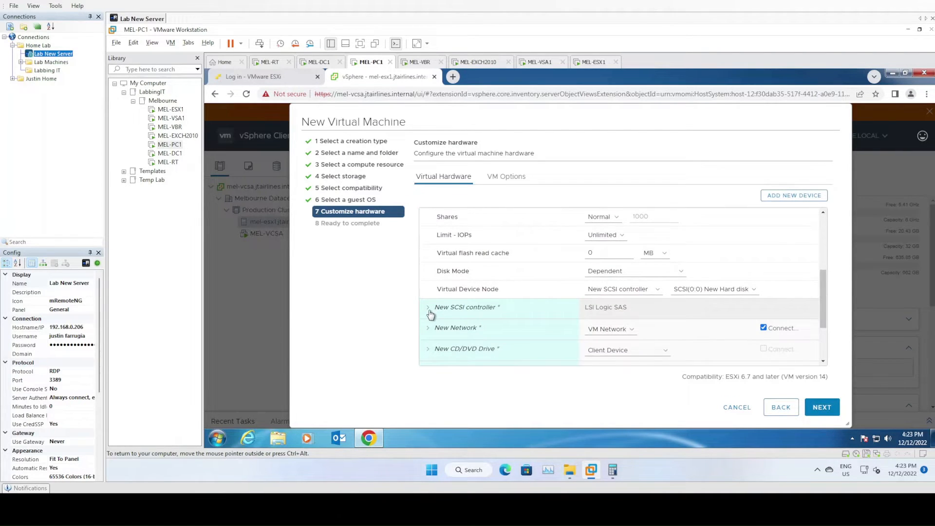
scroll(431, 314, down, 2)
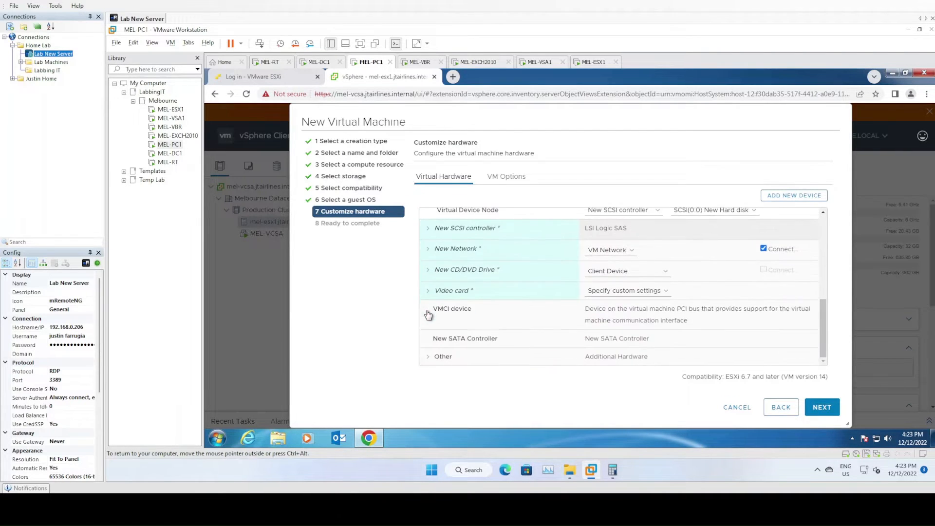
click(429, 249)
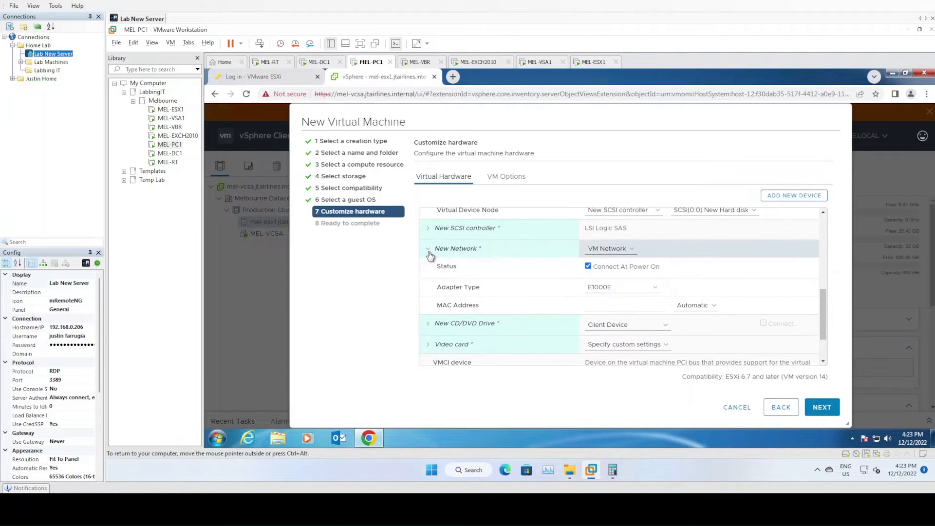
click(602, 288)
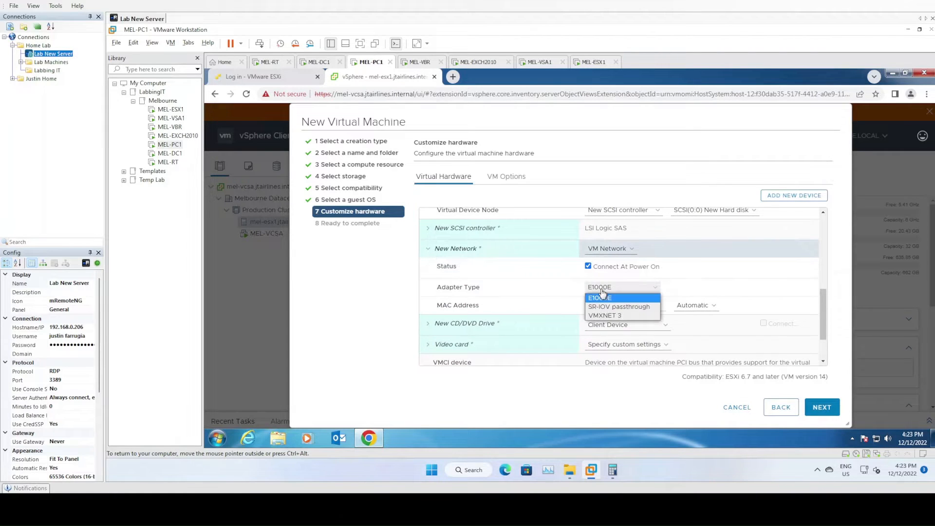
click(615, 316)
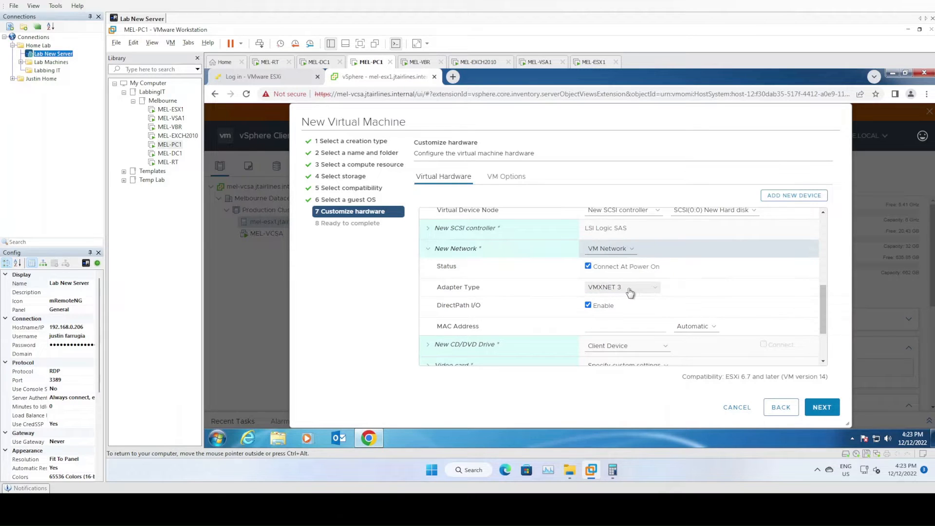
Check the remaining virtual hardware entries and accept the hardware configuration to reach the final summary
scroll(508, 297, down, 1)
scroll(508, 298, down, 3)
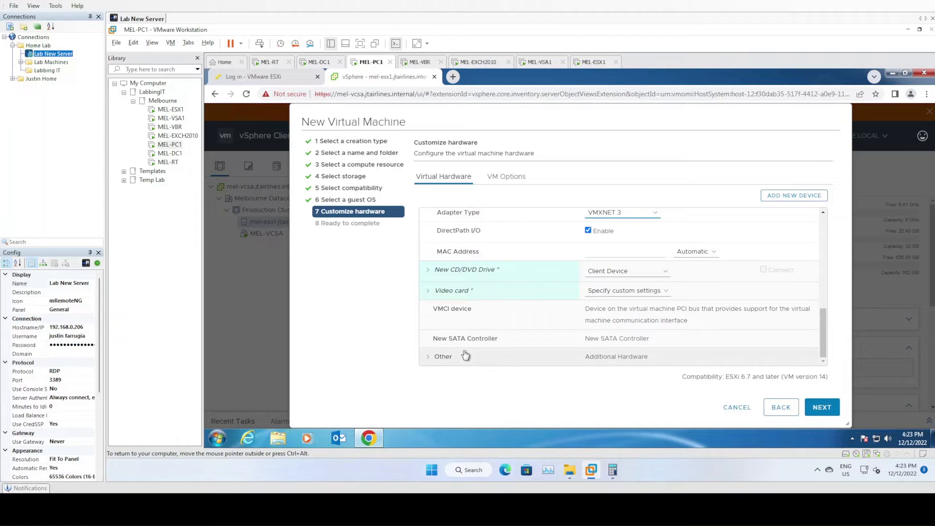
scroll(463, 345, up, 7)
scroll(464, 346, down, 7)
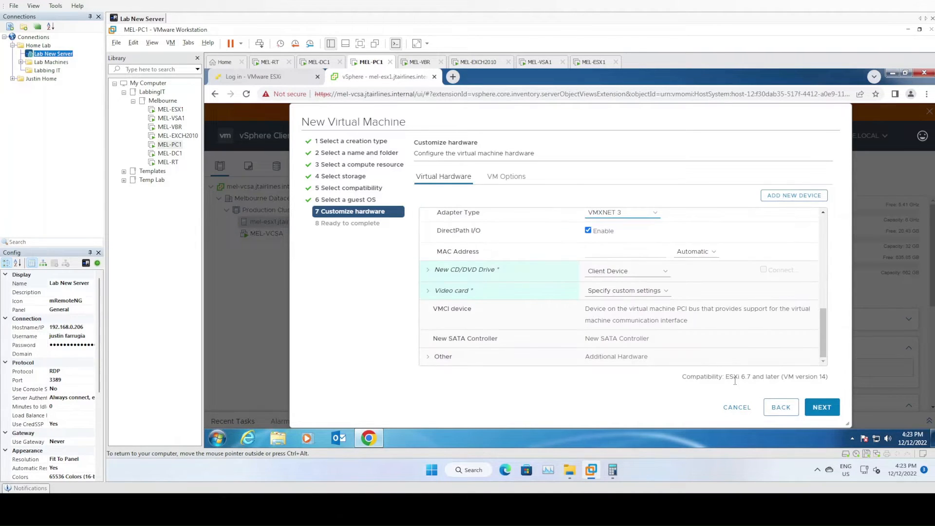
click(832, 412)
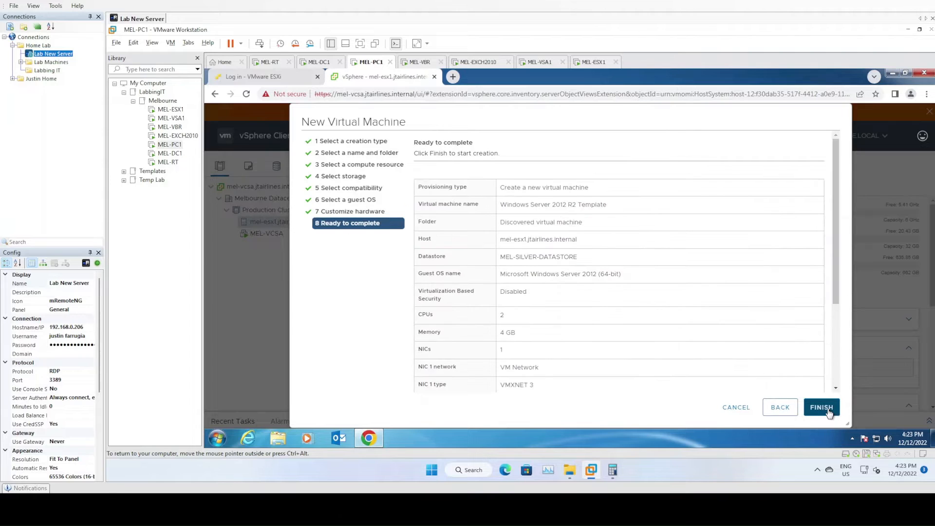
Finish creating the virtual machine and power on Windows Server 2012 R2 Template from its summary page
click(830, 413)
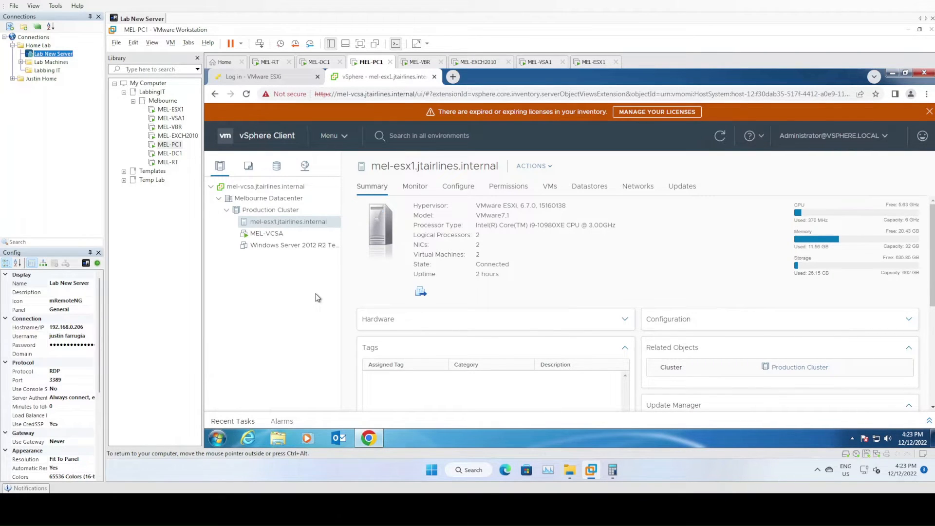
click(301, 248)
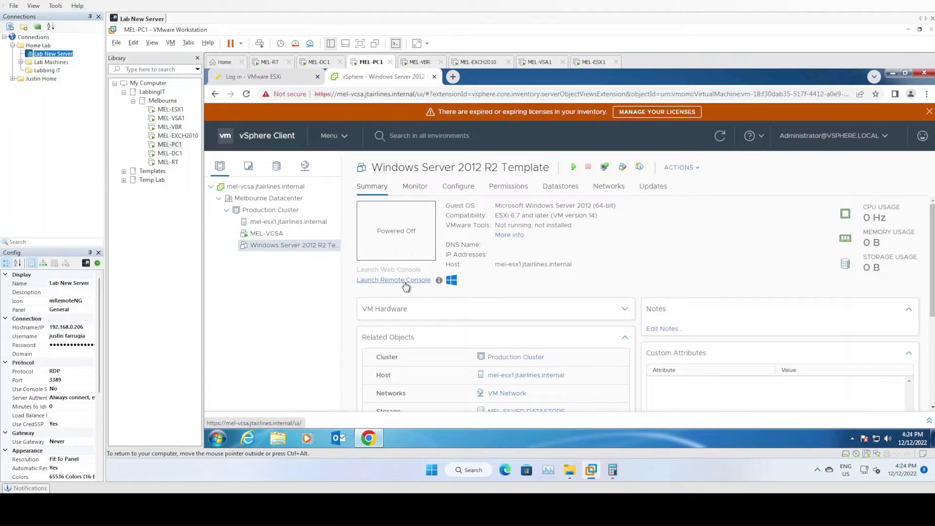
click(572, 167)
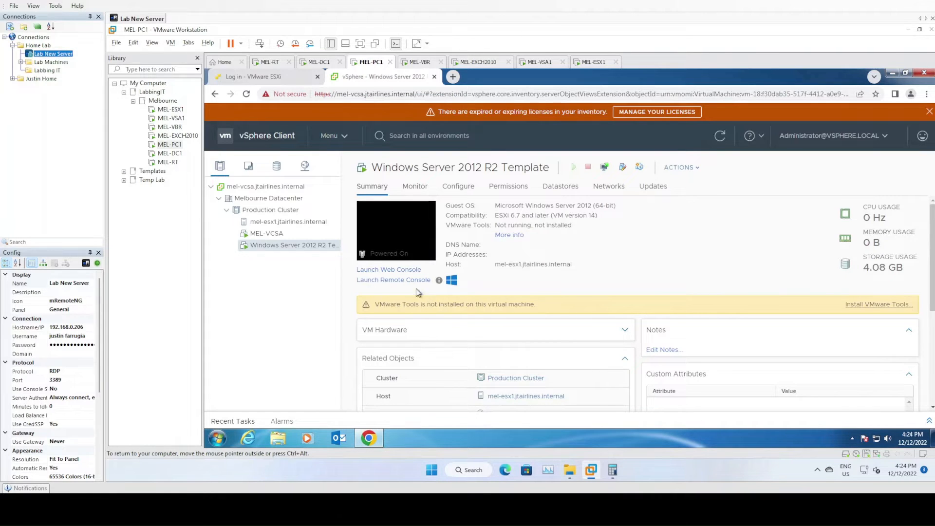
View the template's boot screen in the Web Console, release input control, and close the console
click(393, 270)
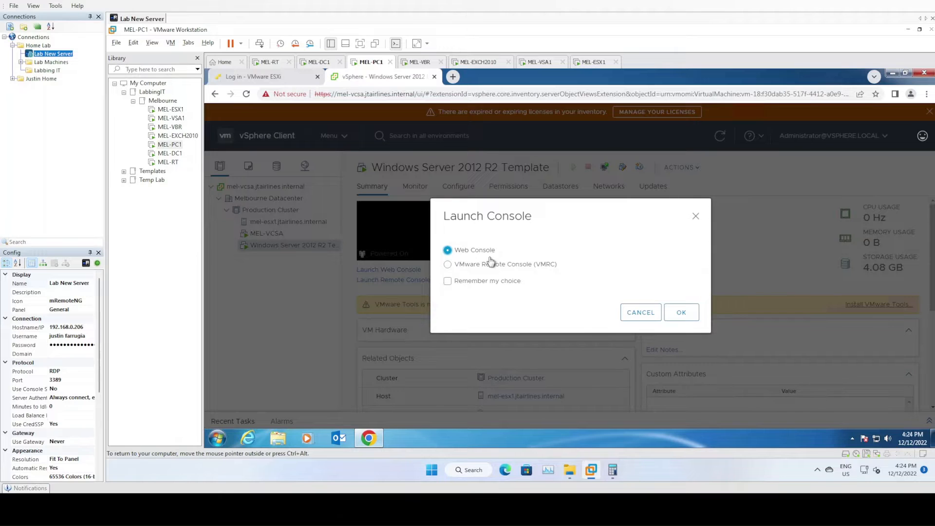
click(682, 314)
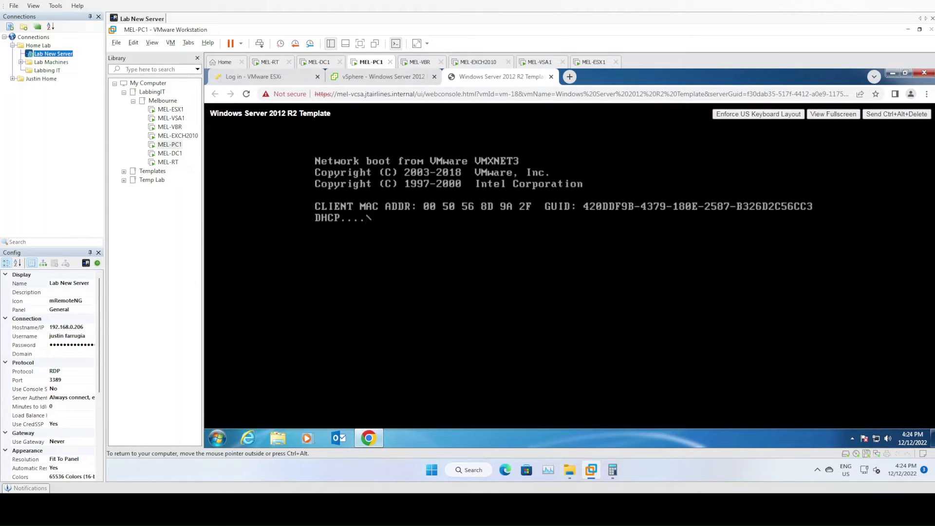
key(ctrl+alt)
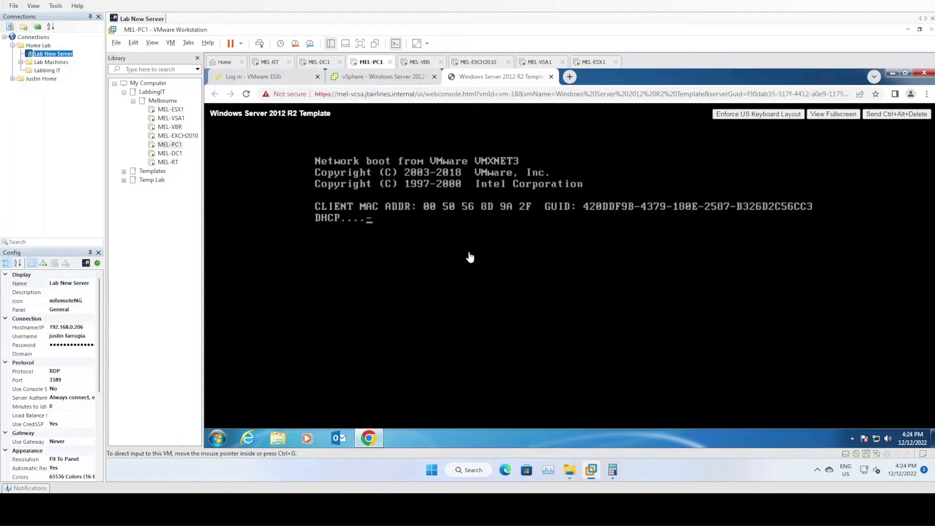
click(551, 77)
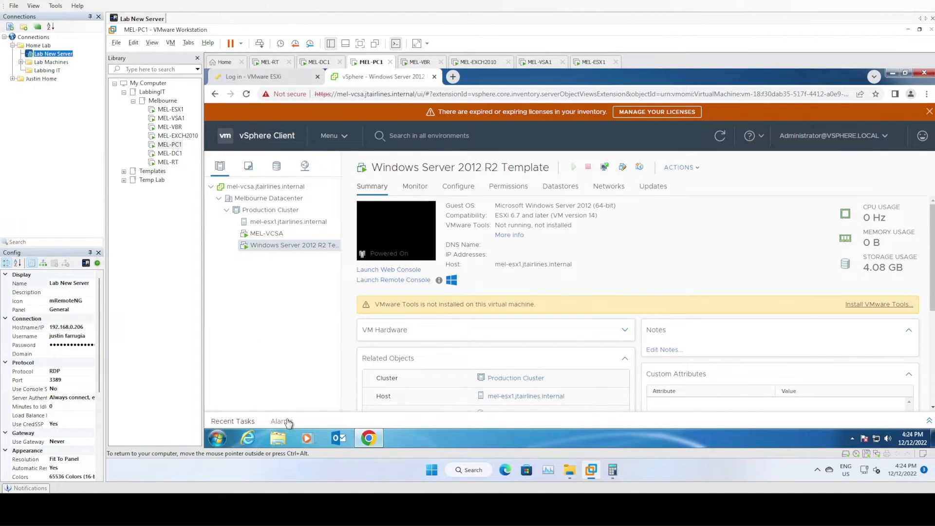
Run the VMware-VMRC-12.0.1-18113358 installer as administrator from the VMware folder on Admin Share (T:)
click(278, 438)
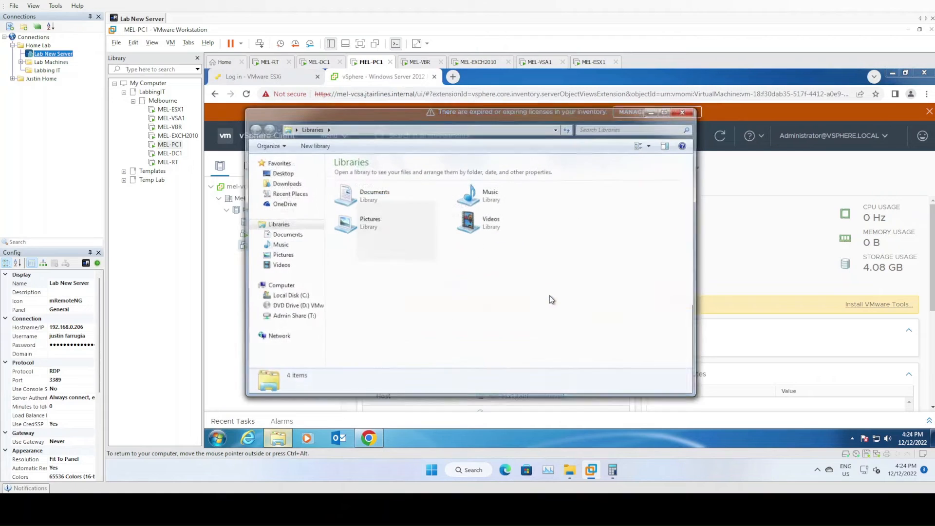
click(288, 317)
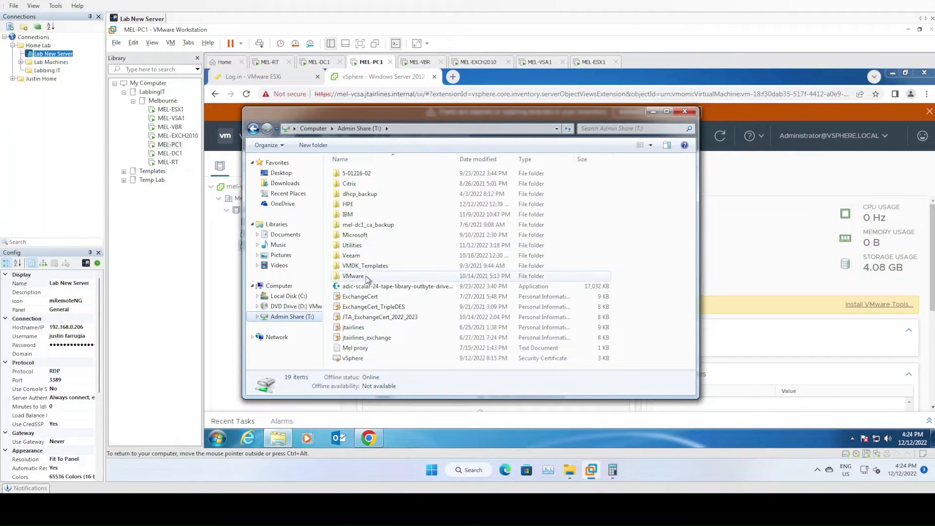
double_click(353, 276)
double_click(380, 193)
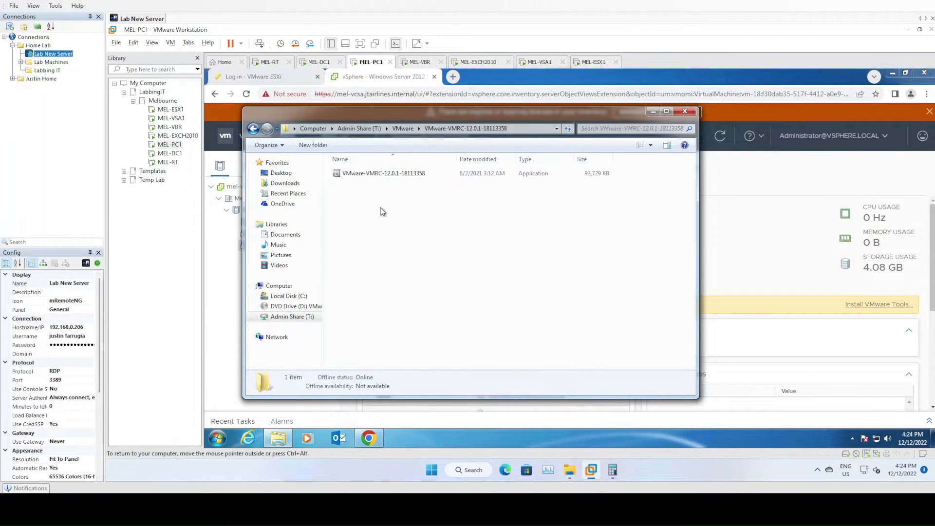
click(378, 176)
right_click(377, 177)
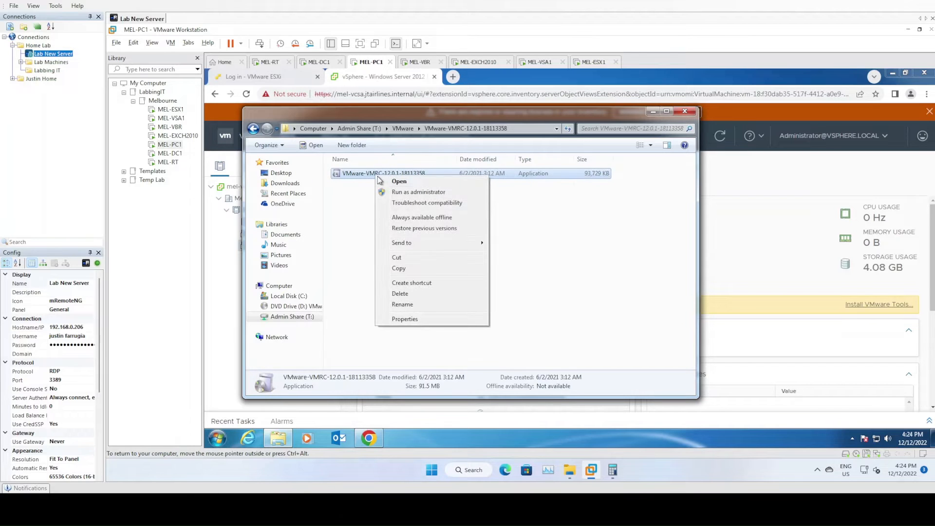
click(400, 193)
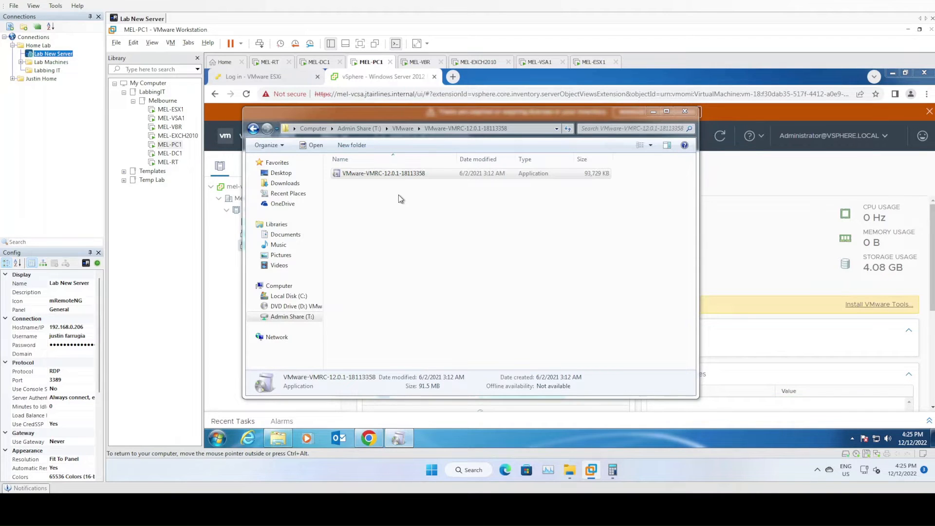
Install VMware Remote Console with the license terms accepted and the default settings, and close the installer's folder
click(398, 439)
click(621, 329)
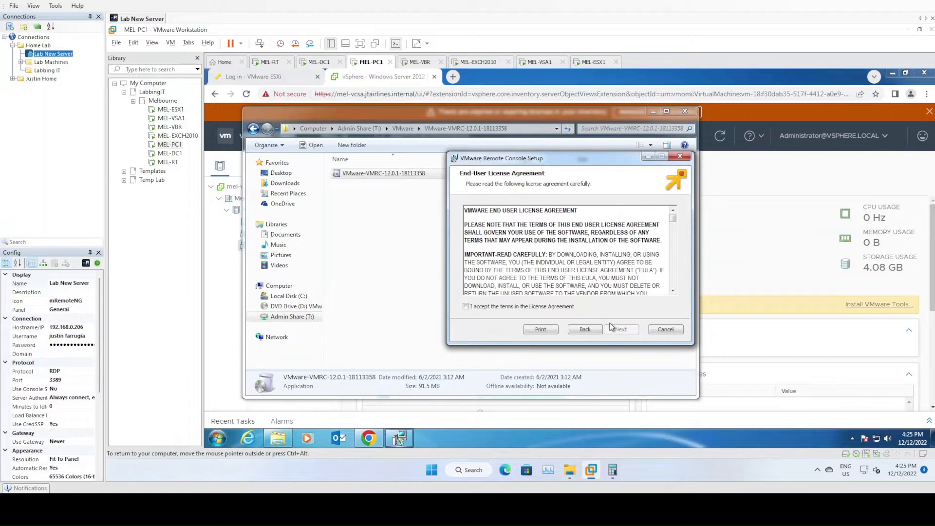
click(556, 306)
click(625, 330)
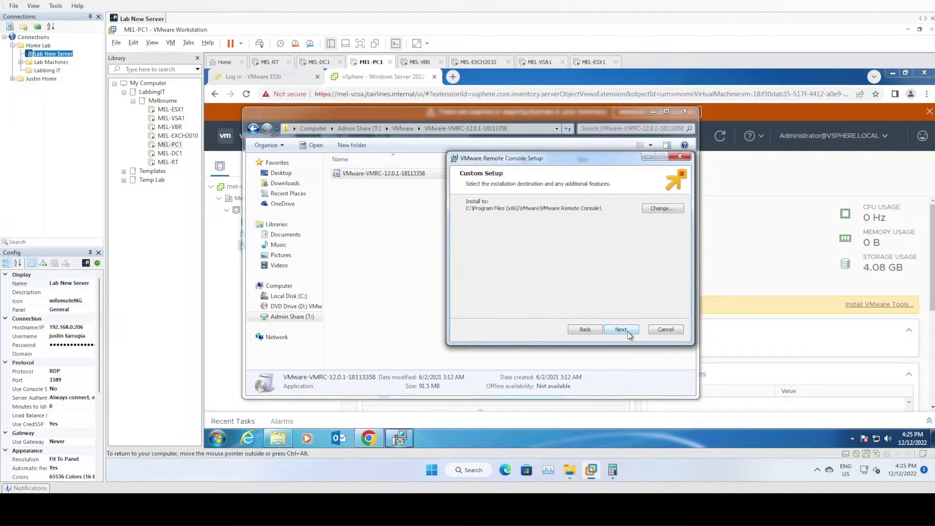
click(622, 330)
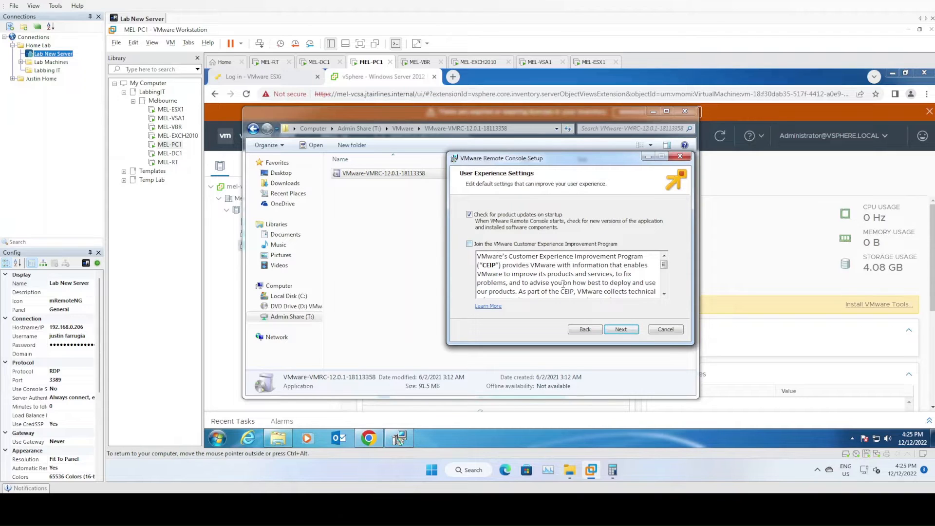
click(621, 329)
click(621, 330)
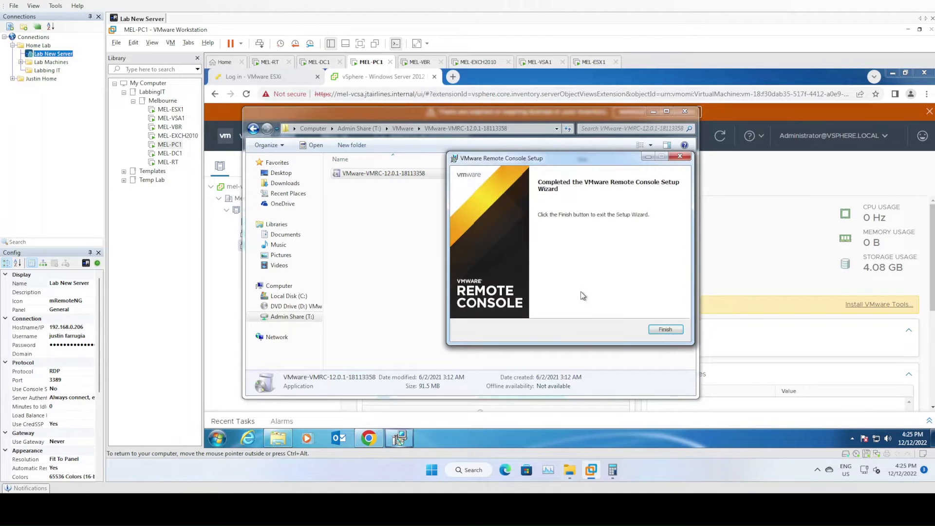
click(664, 329)
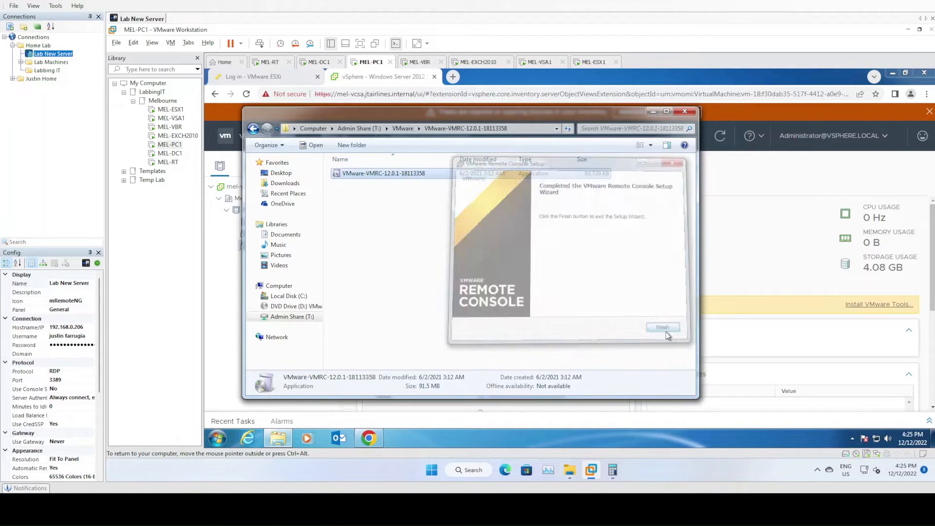
click(685, 111)
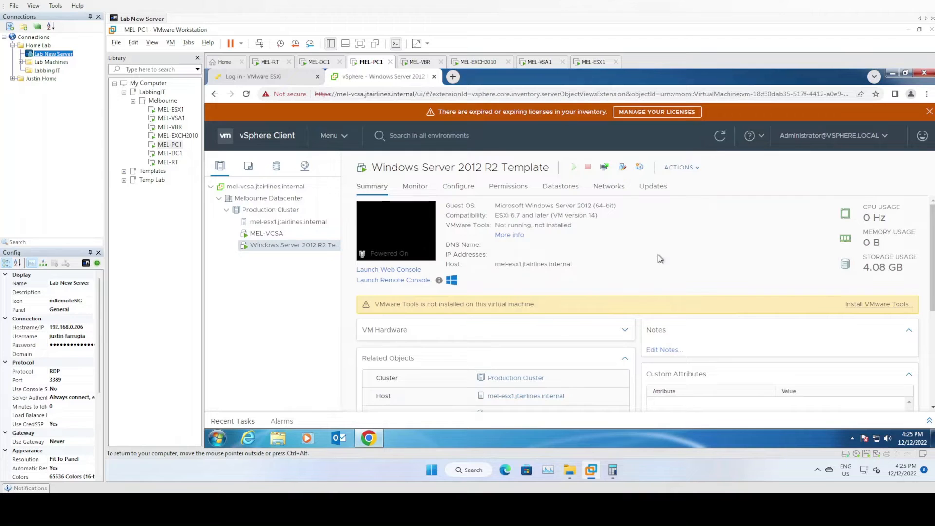
Launch the template's Remote Console, always allowing vCenter's VMRC links, dismiss the software update, and bring the console window forward
click(400, 281)
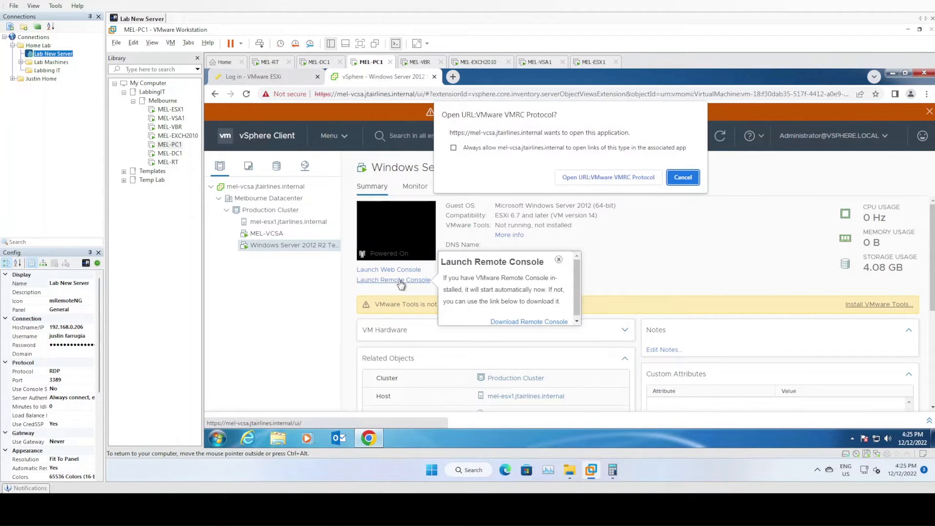
click(454, 148)
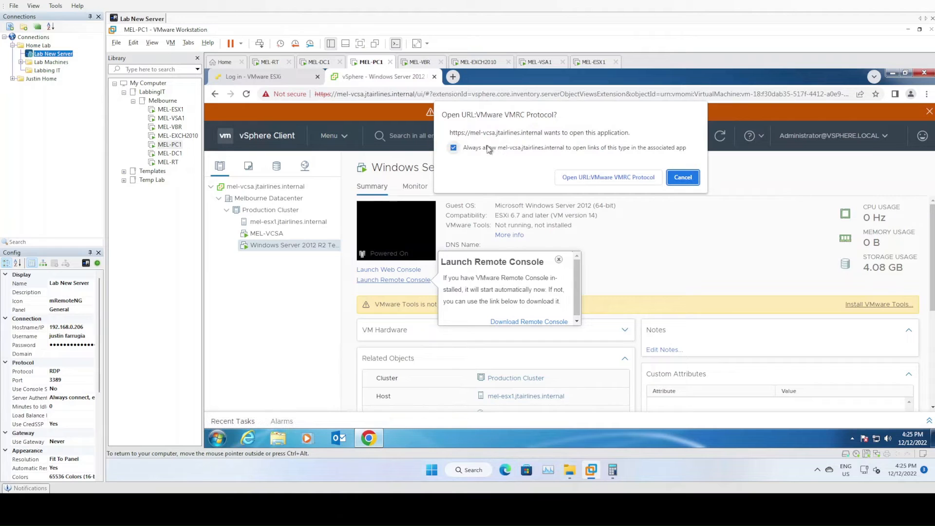
click(587, 180)
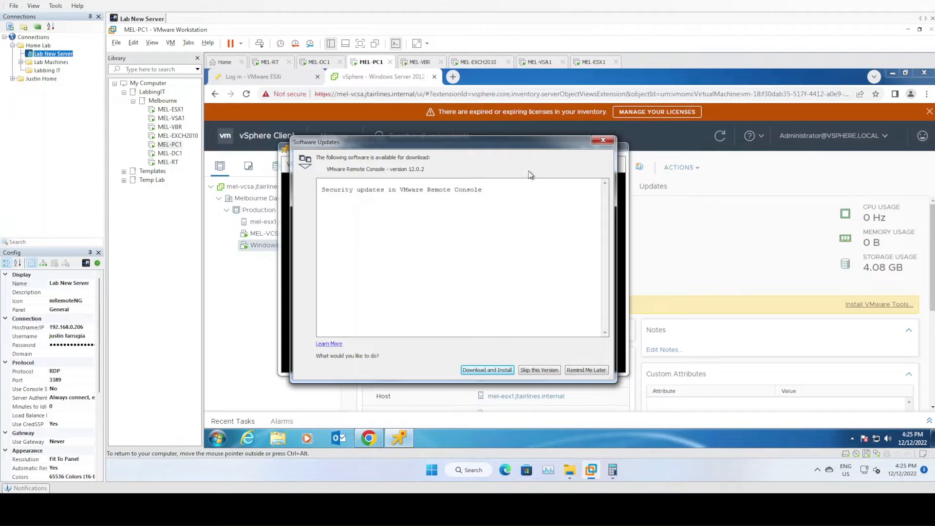
click(600, 141)
click(391, 276)
click(464, 288)
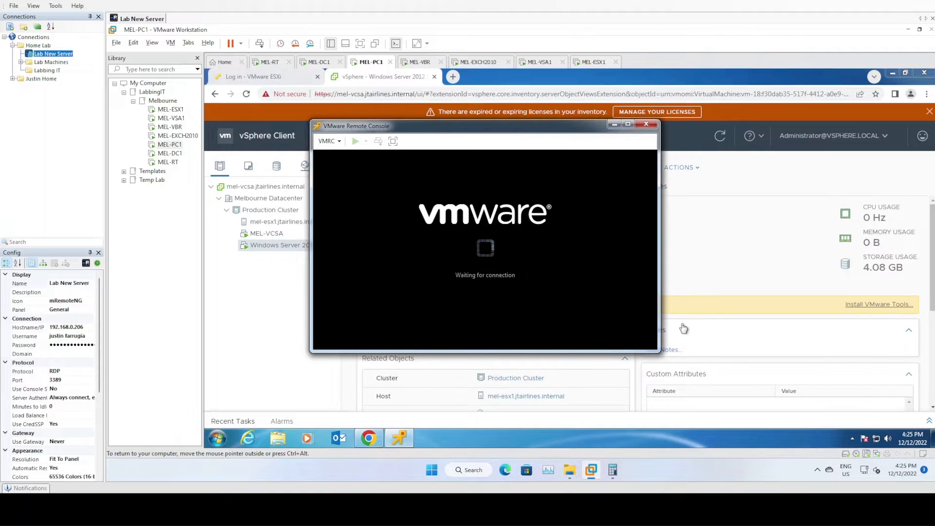
click(659, 355)
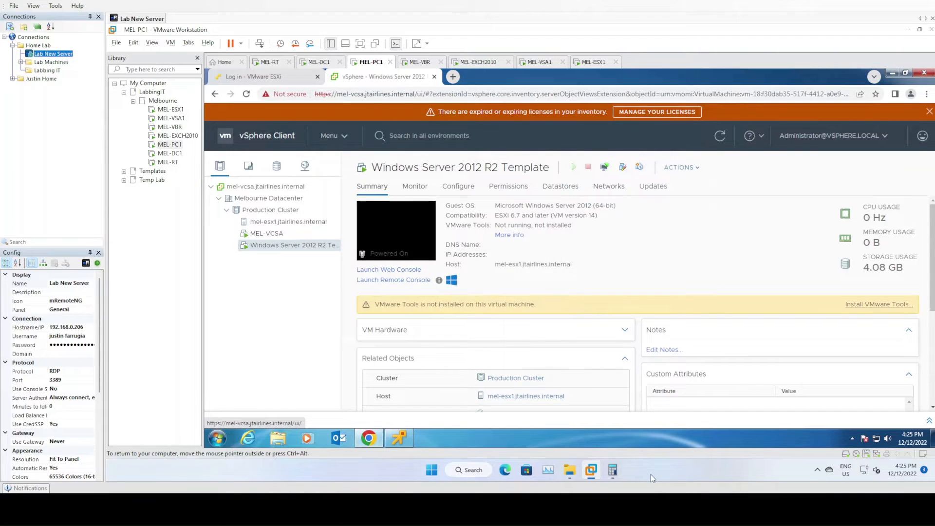
click(402, 439)
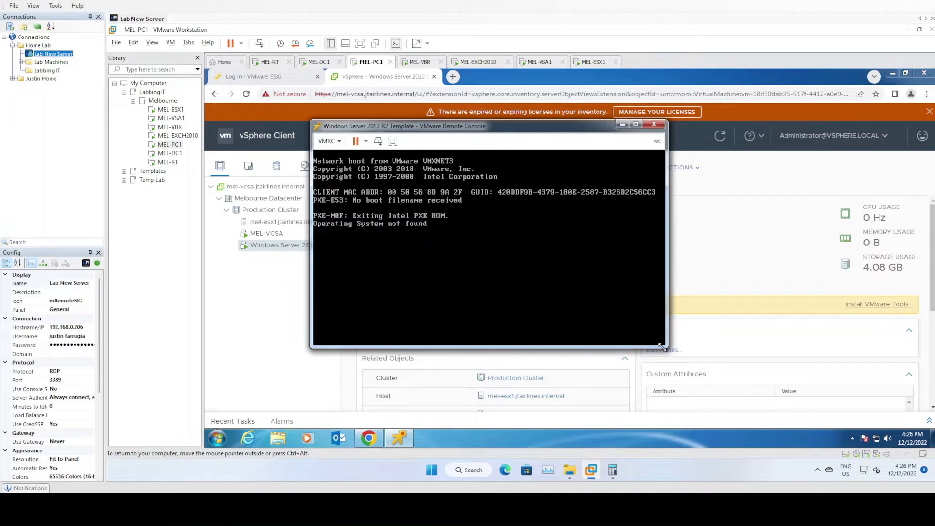
drag(663, 346, 789, 428)
Connect CD/DVD drive 1 to the Windows Server 2012 R2 ISO in Admin Share (T:), Microsoft, Server Operating Systems, Server 2012 R2
click(329, 144)
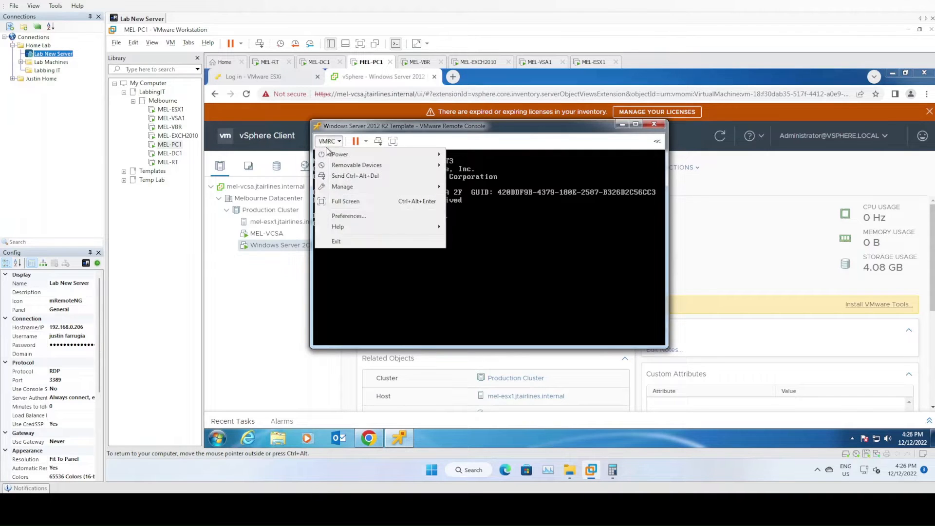
mouse_move(393, 162)
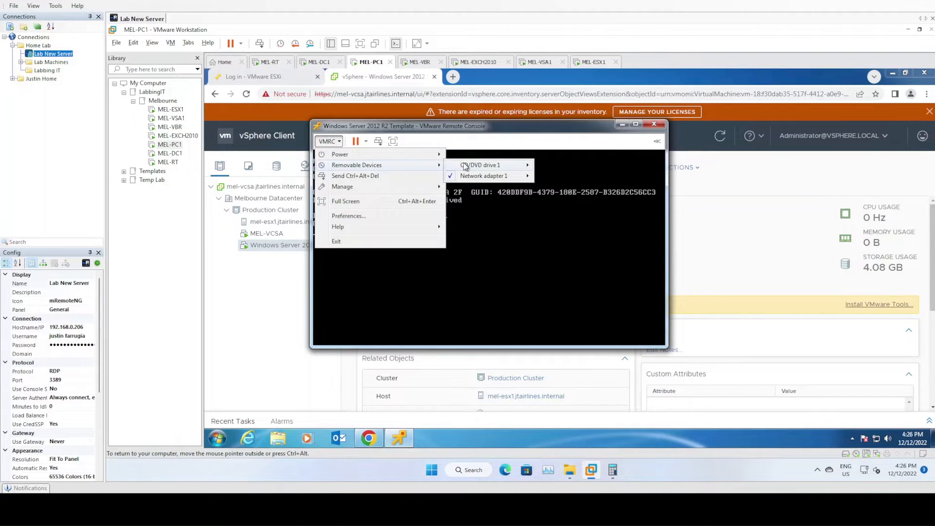
mouse_move(478, 168)
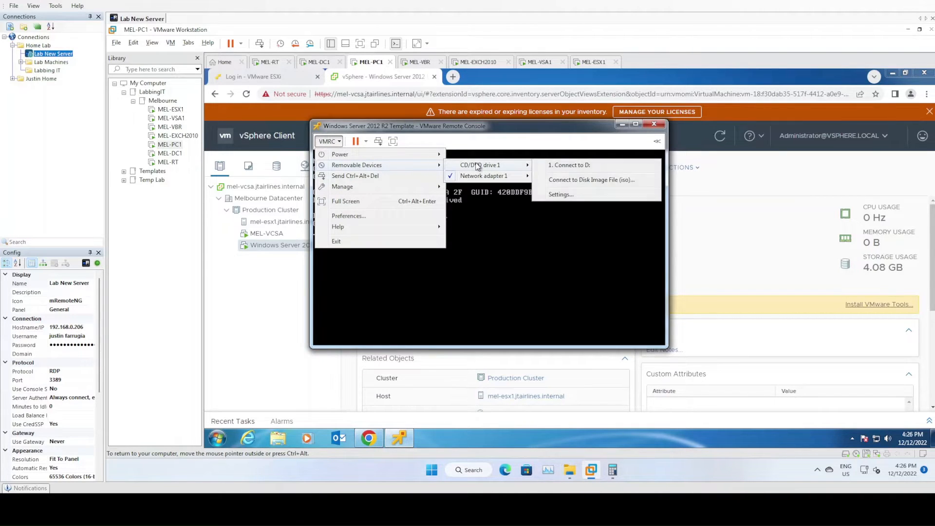
click(578, 182)
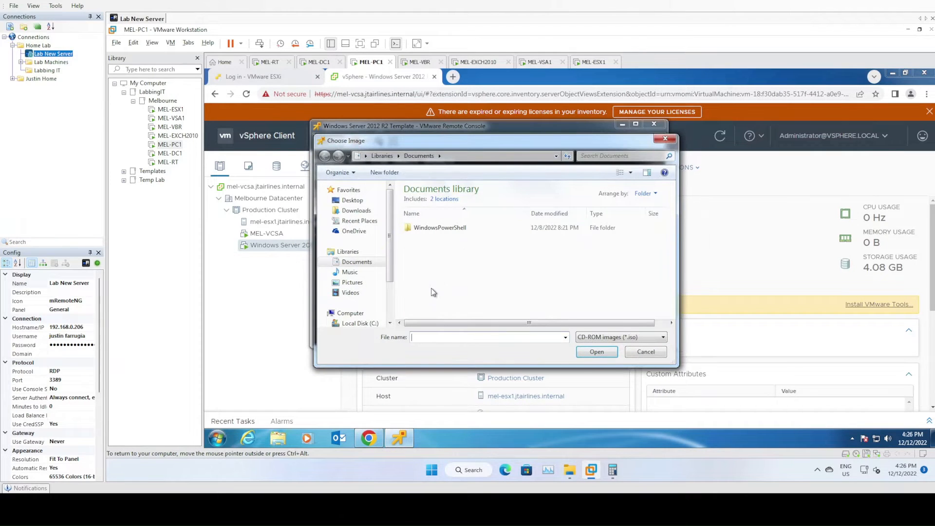
scroll(384, 292, down, 1)
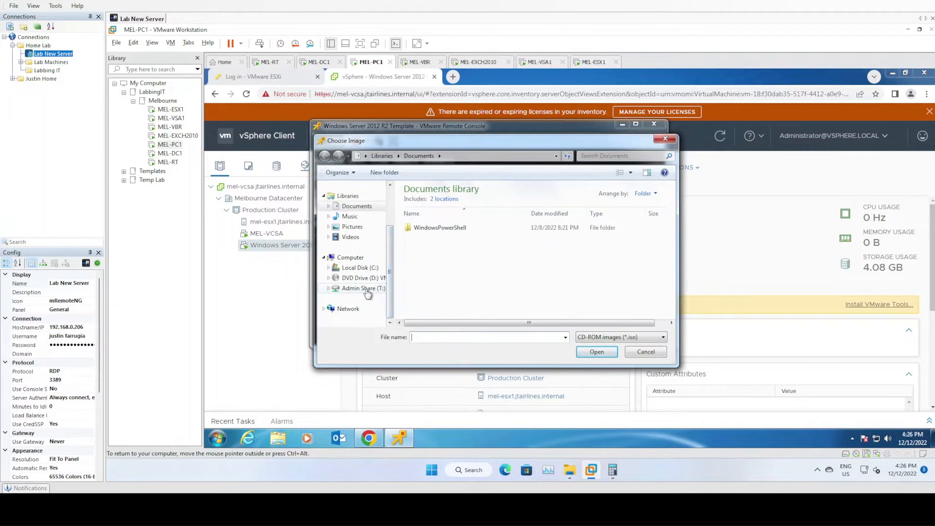
click(363, 307)
double_click(429, 264)
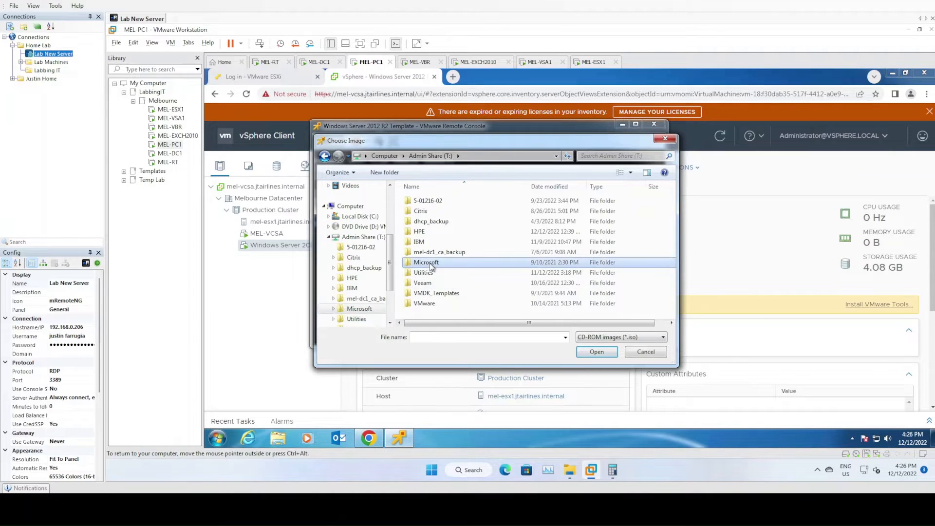
double_click(449, 232)
double_click(425, 211)
click(467, 202)
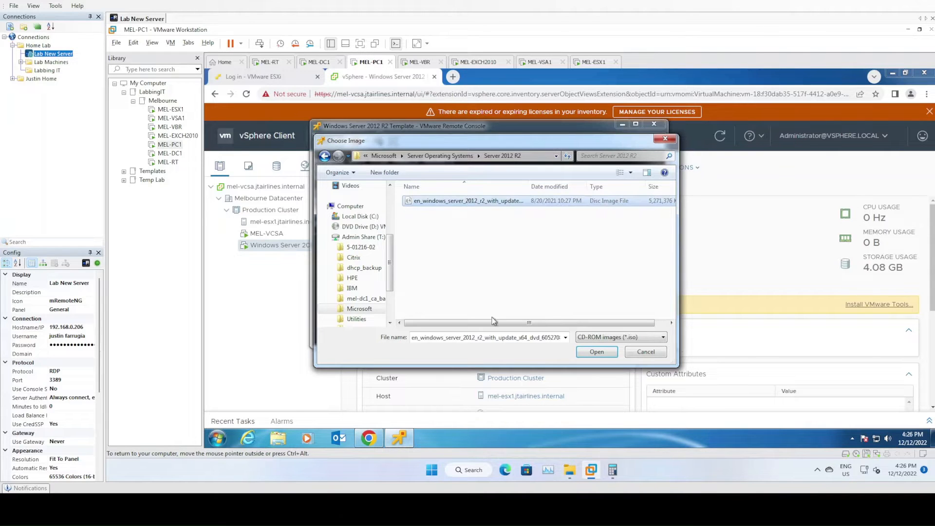
click(597, 352)
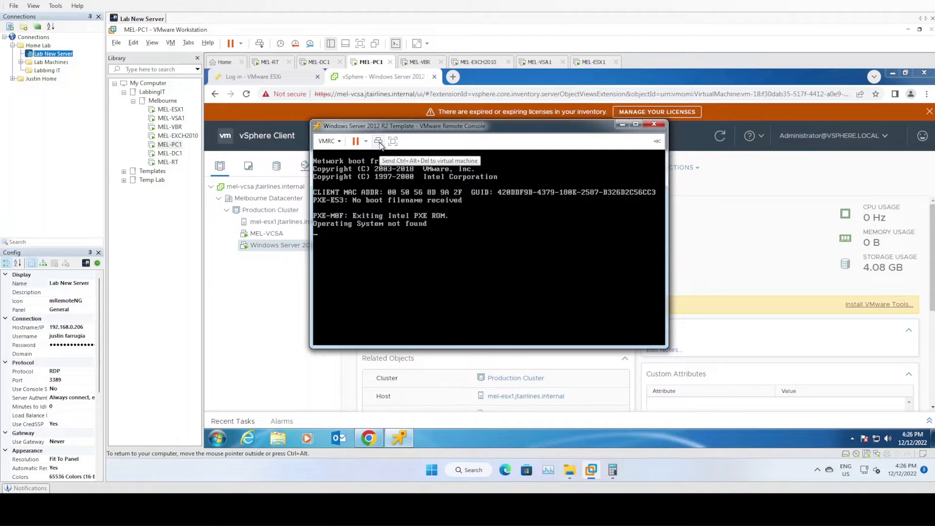
Reboot the virtual machine from the connected ISO by sending it Ctrl+Alt+Del, and reposition the console window
click(378, 142)
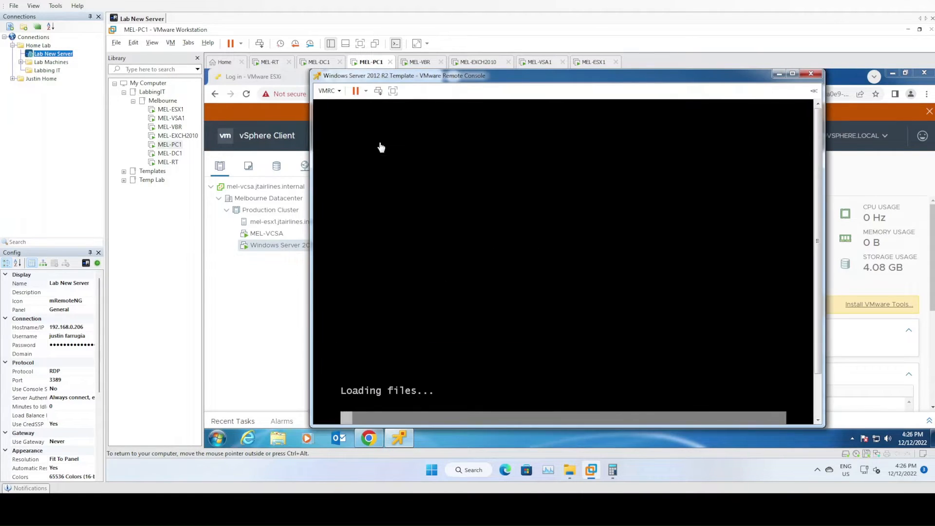
drag(487, 78, 460, 76)
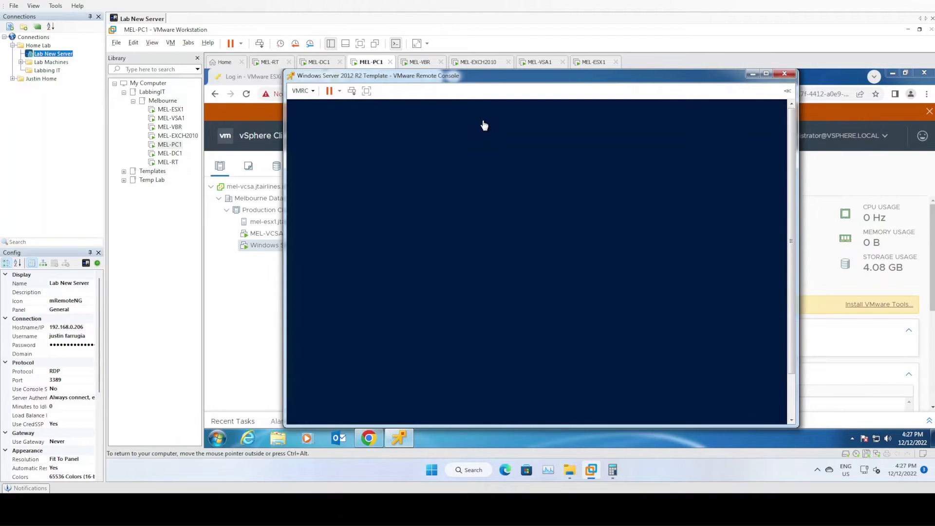
Set the time and currency format to English (Australia) in Windows Setup
click(549, 276)
key(Tab)
key(Down)
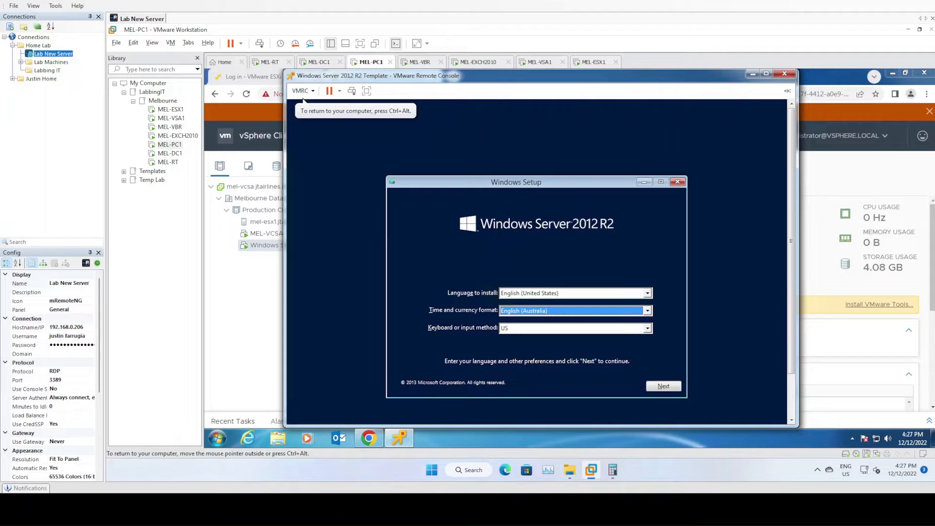
Start the Windows Server 2012 R2 installation and select the Datacenter (Server with a GUI) edition
key(Return)
key(Return)
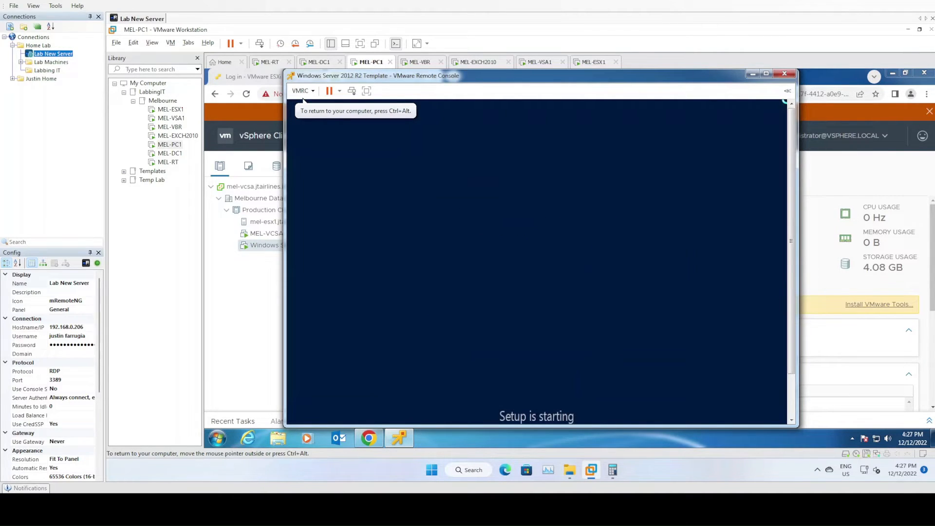
mouse_move(592, 470)
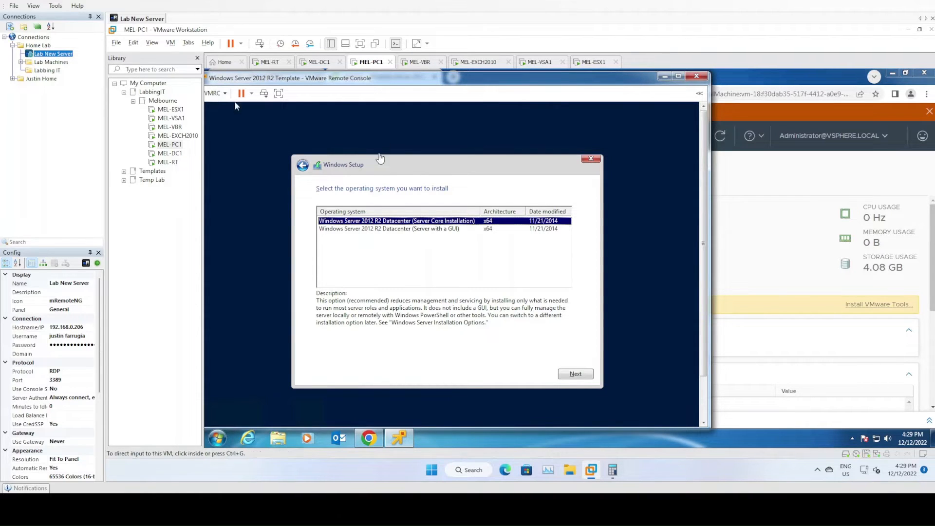
drag(402, 85, 429, 83)
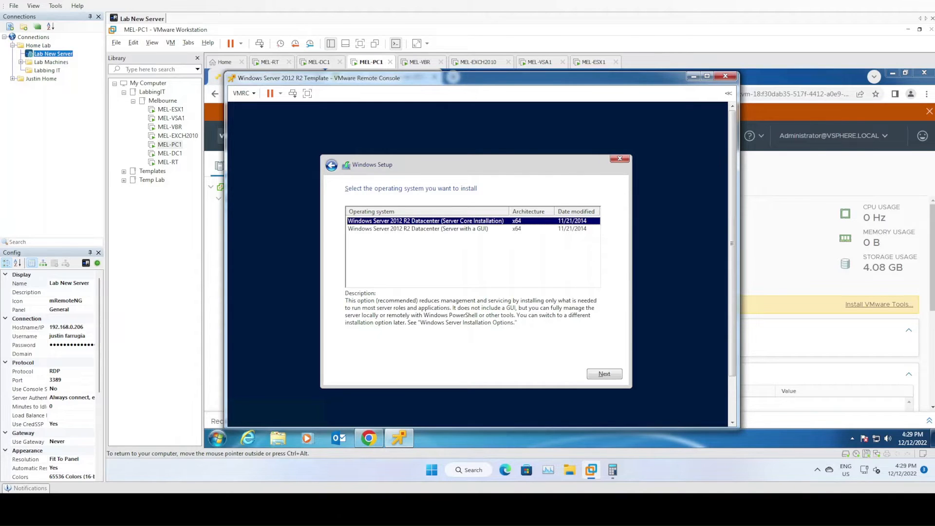
click(418, 229)
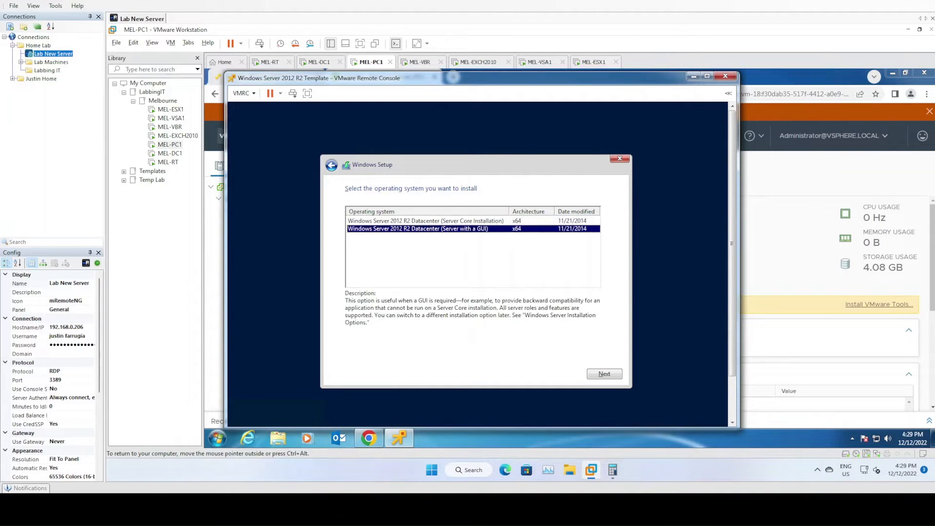
click(418, 222)
click(418, 229)
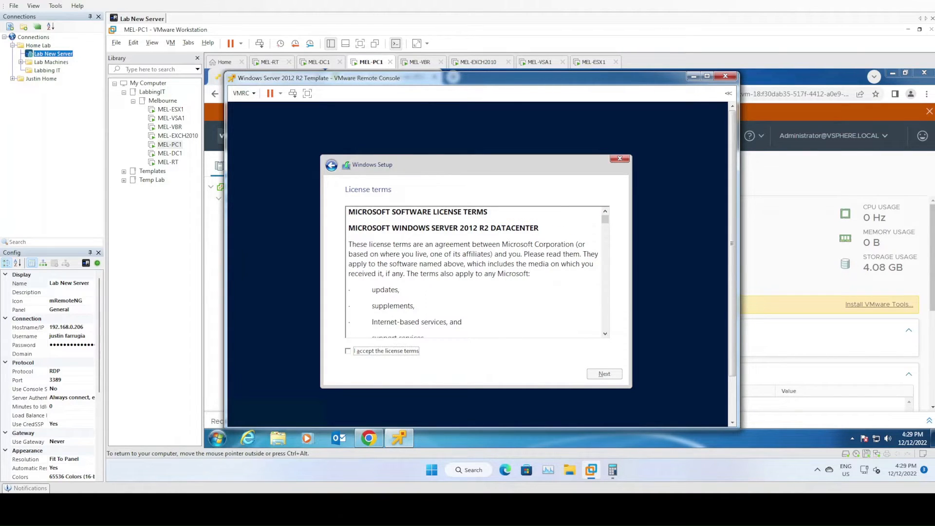
Accept the license terms and run a custom Windows installation on Drive 0 Unallocated Space
key(space)
key(Return)
key(Down)
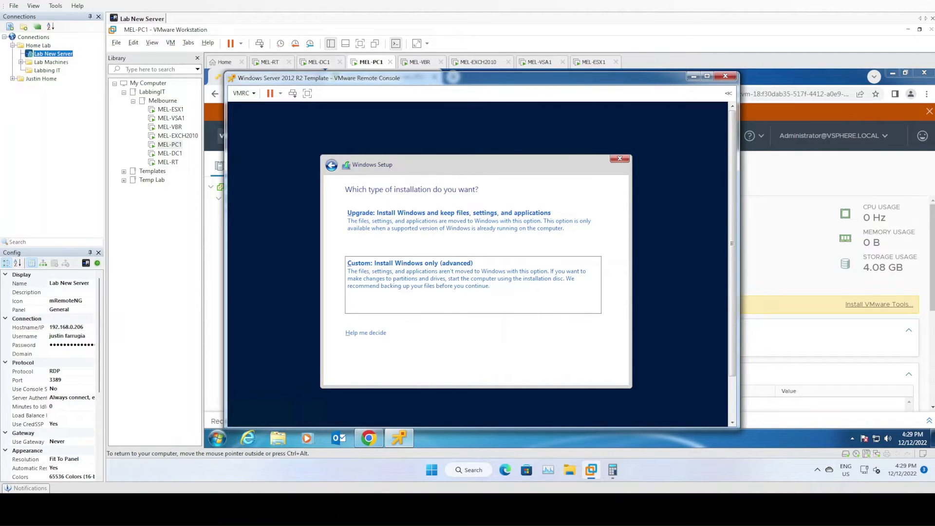
key(Return)
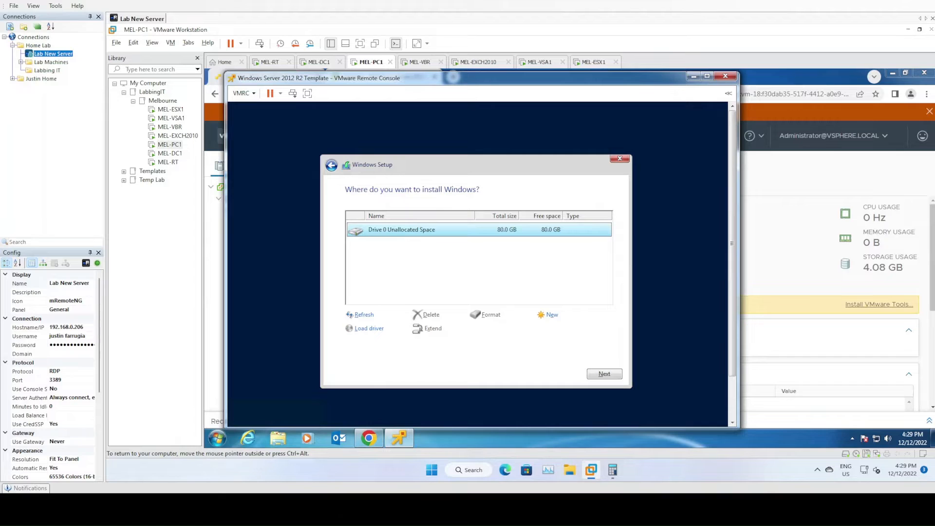
key(Return)
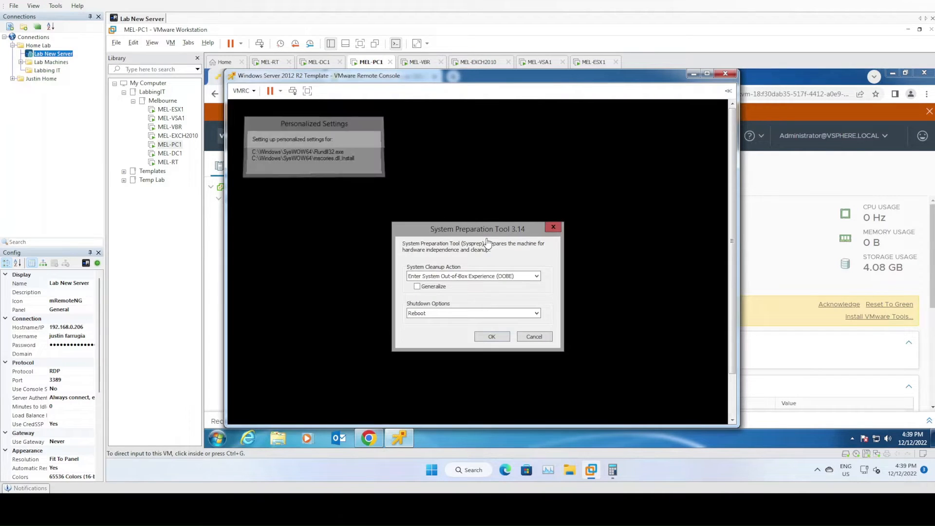
Have Remote Console mount the VMware Tools installer on the template virtual machine
click(475, 234)
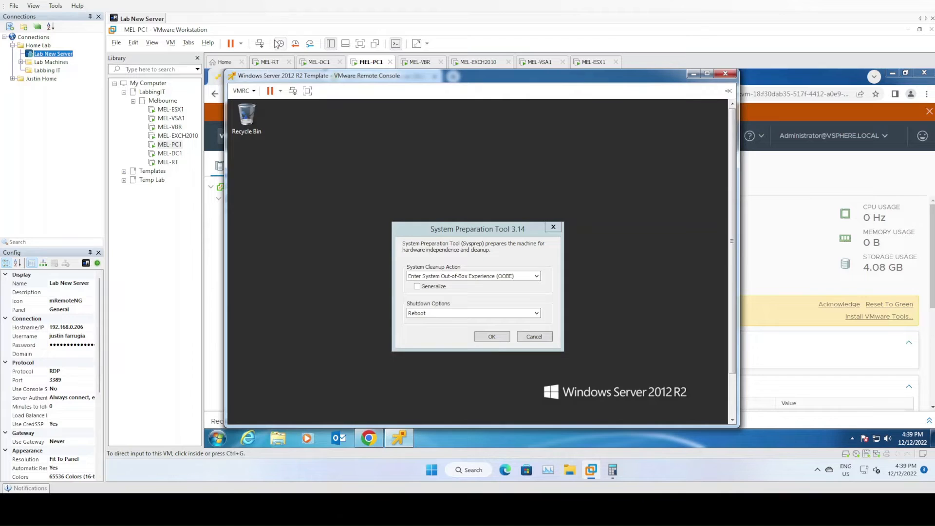
click(253, 92)
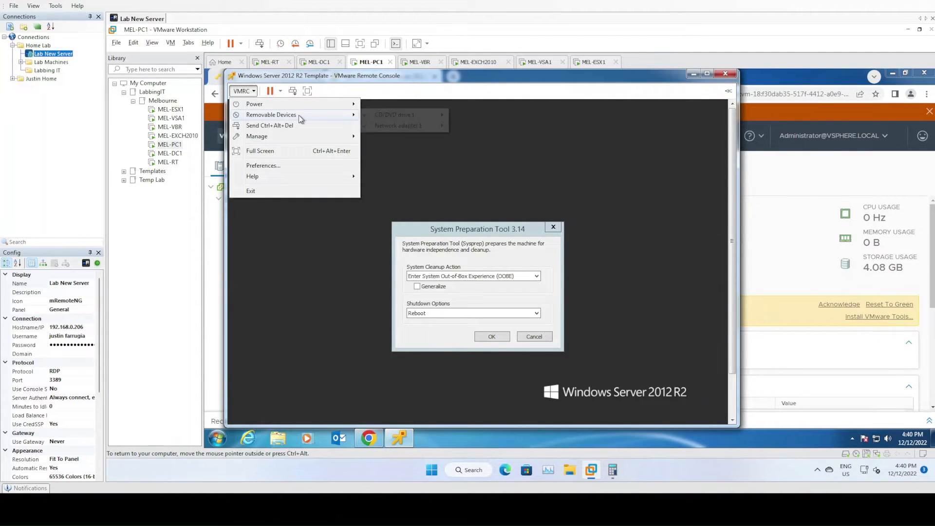
mouse_move(303, 141)
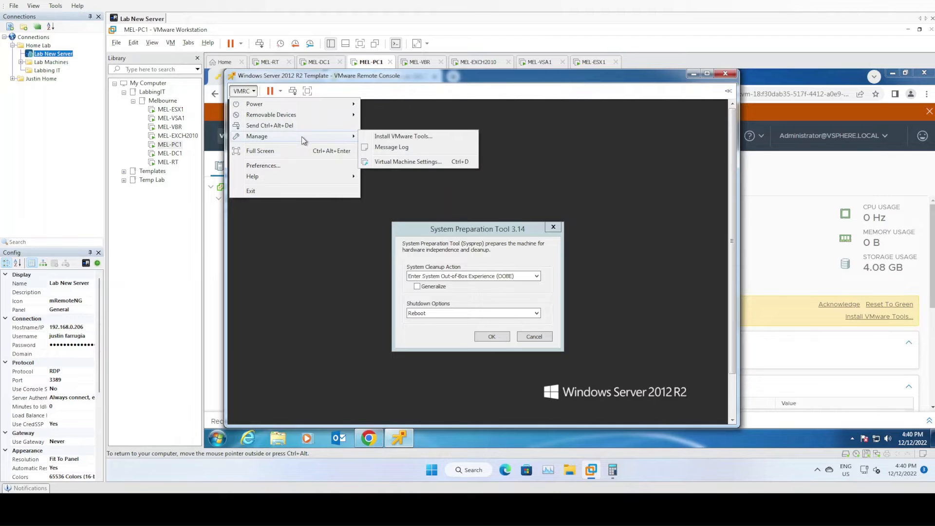
click(396, 141)
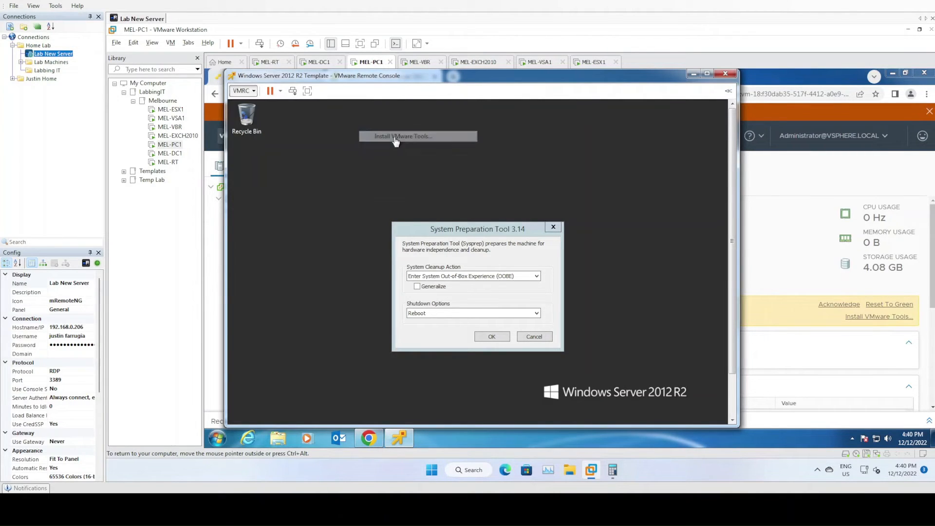
Maximize the Remote Console window and open File Explorer in the Windows Server 2012 R2 guest
click(707, 74)
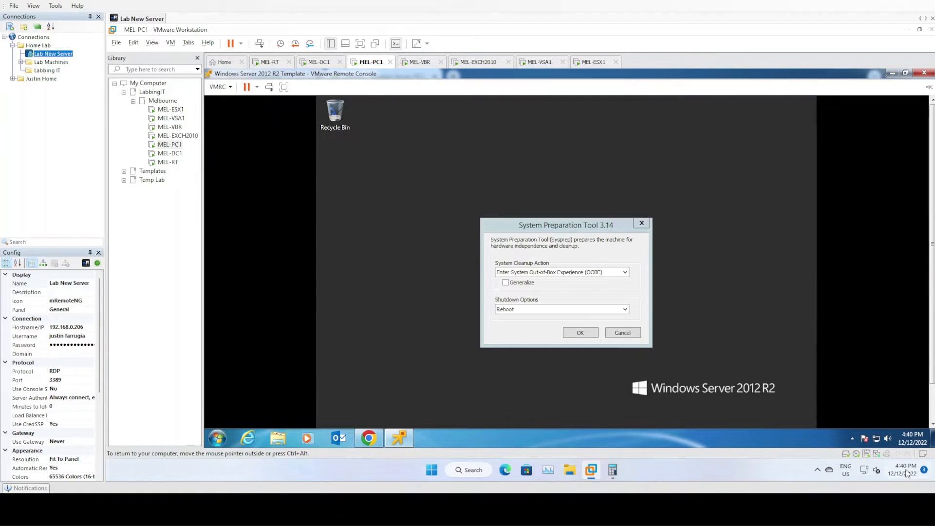
key(ctrl+alt)
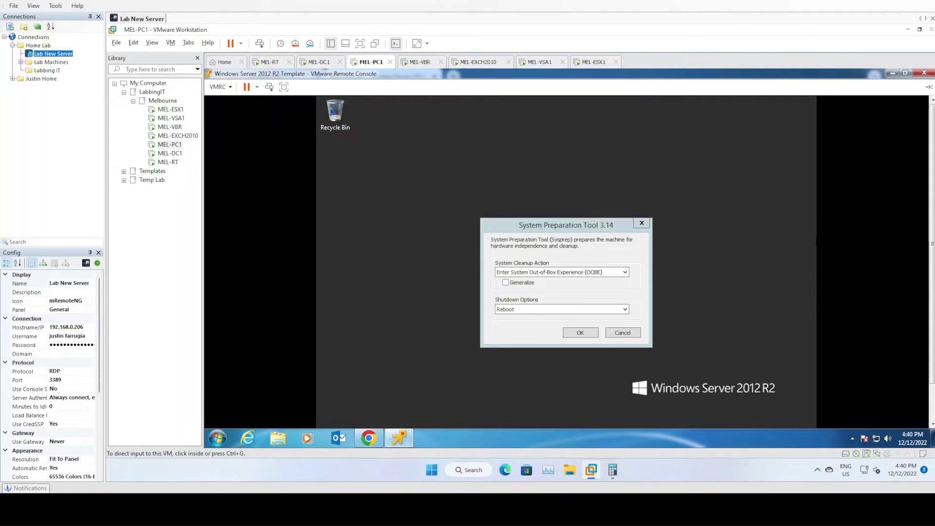
drag(932, 115, 927, 191)
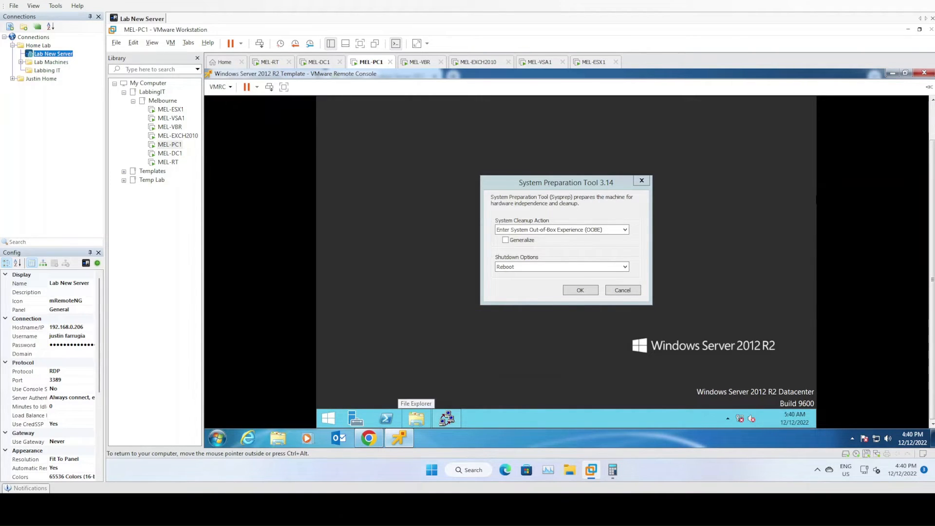
click(417, 418)
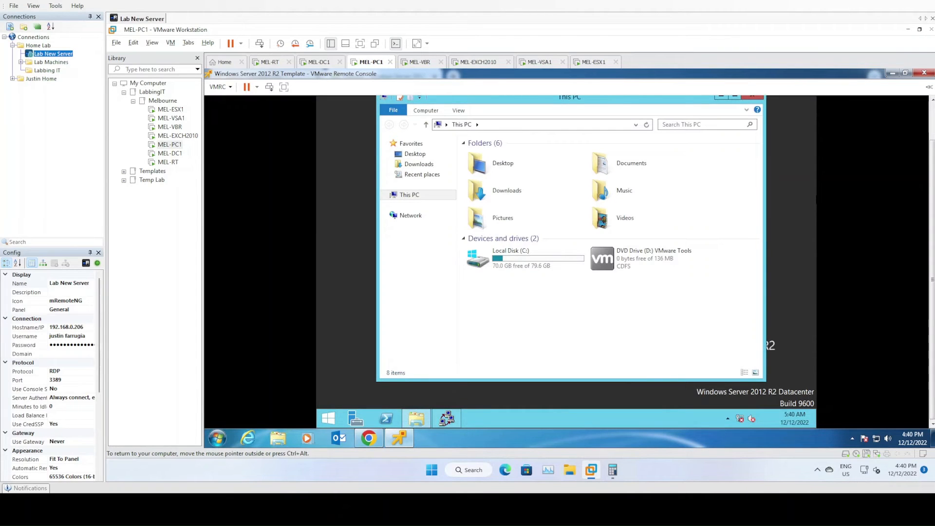
Open the VMware Tools DVD drive (D:) from This PC to show its files
click(702, 125)
key(Tab)
key(Tab)
key(Down)
key(Down)
key(Down)
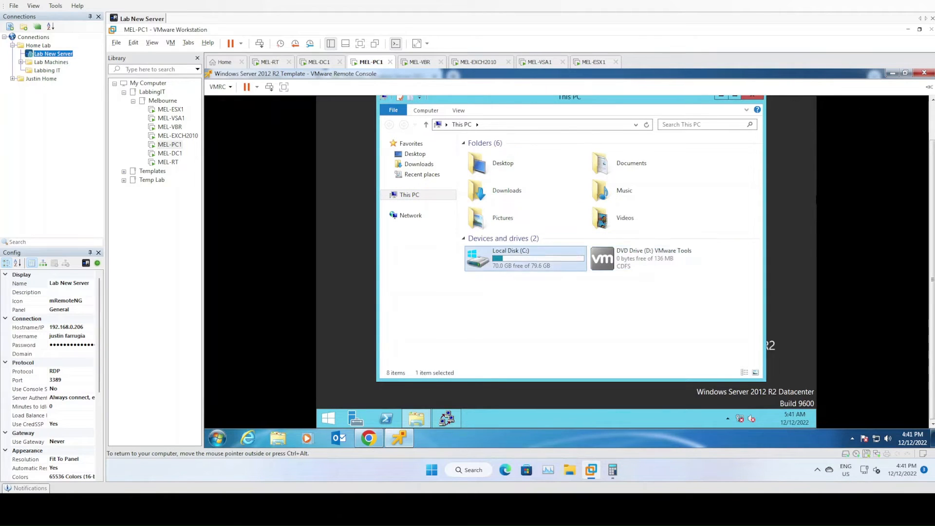
key(Right)
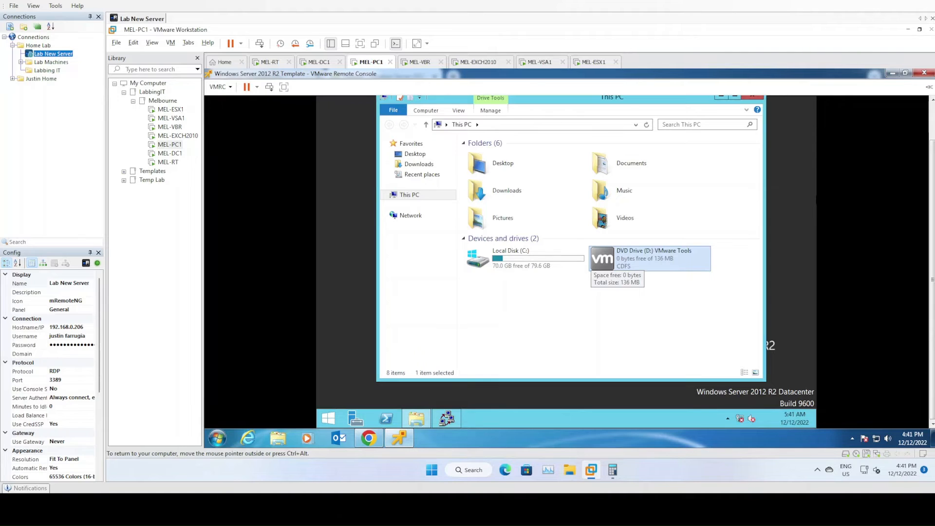
key(shift+F10)
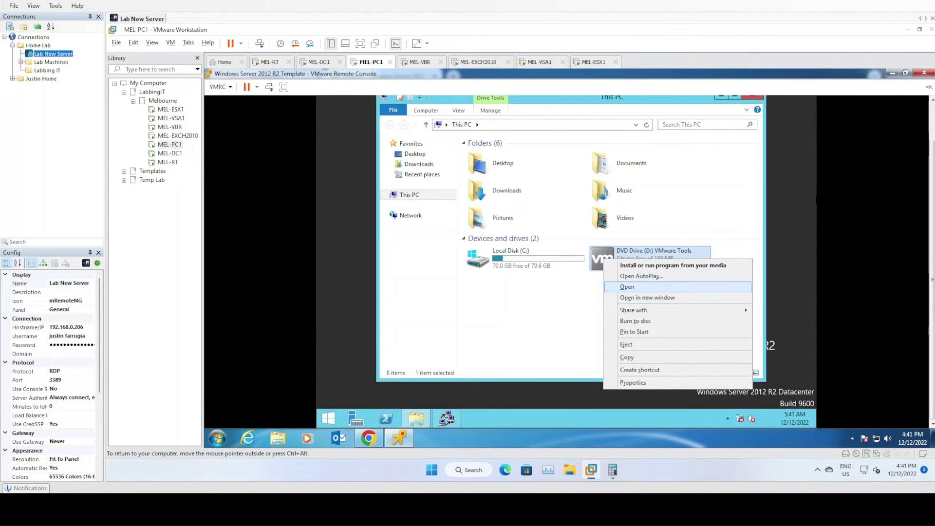
click(633, 287)
Run setup64 from the VMware Tools disc as administrator
key(Down)
key(Down)
key(Down)
key(Down)
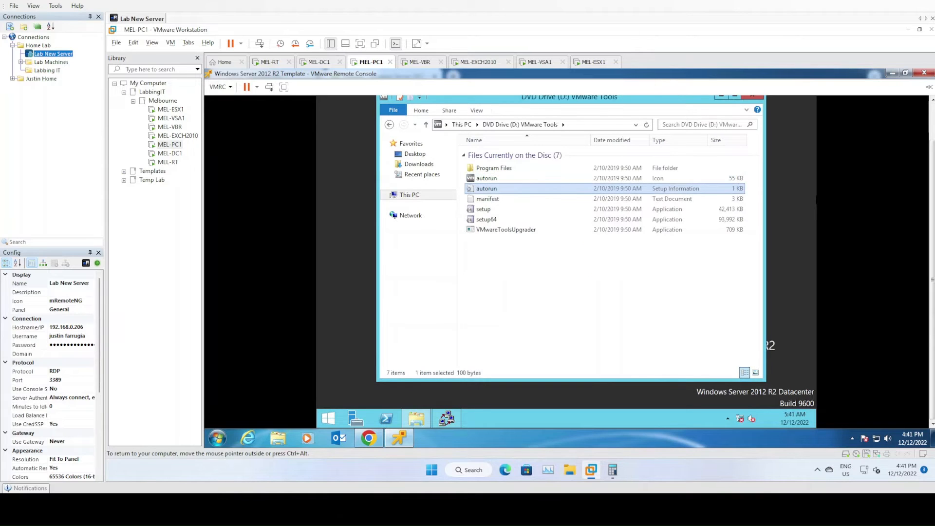
key(Down)
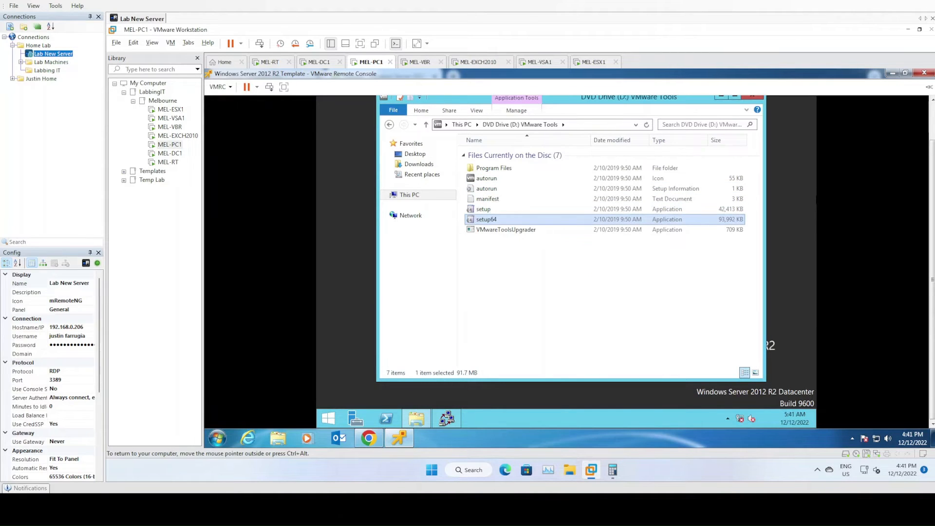
key(shift+F10)
key(Down)
key(Down)
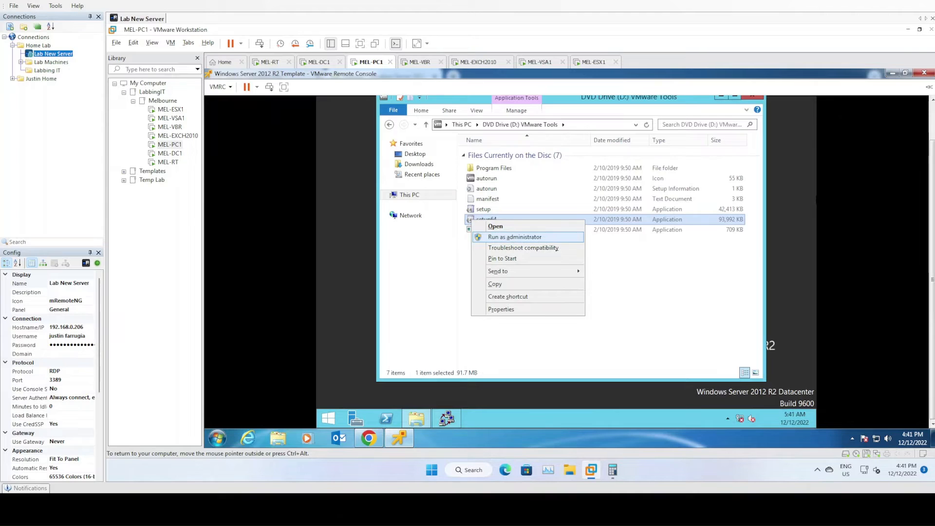
key(Return)
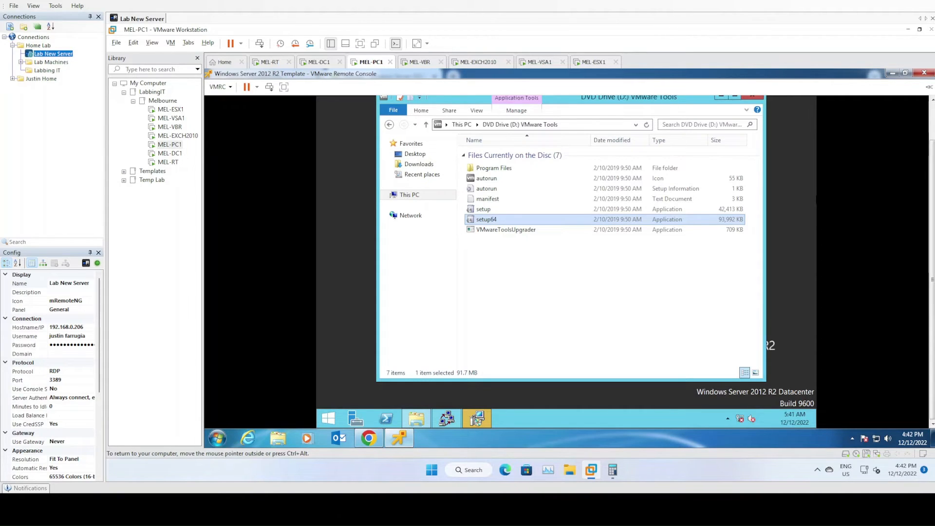
key(Tab)
key(Tab)
key(Tab)
key(Tab)
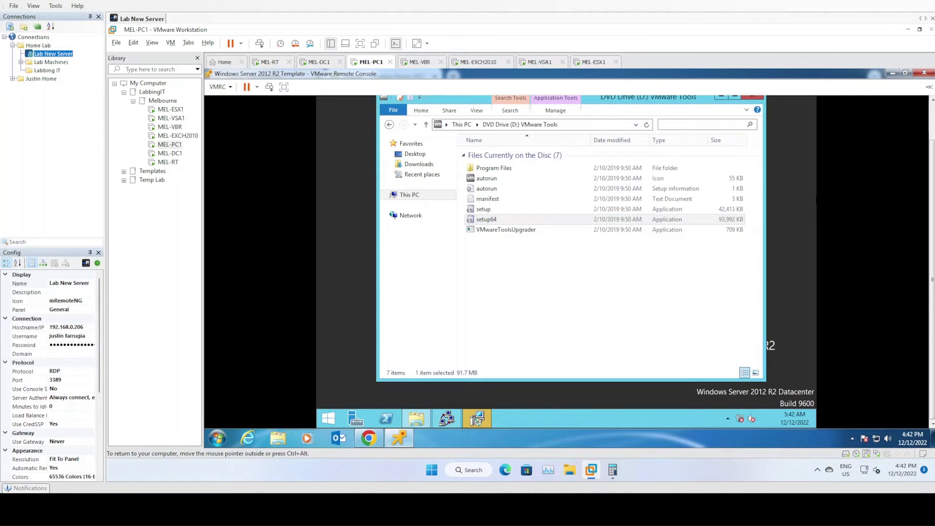
key(Tab)
key(Tab)
key(Tab)
key(Tab)
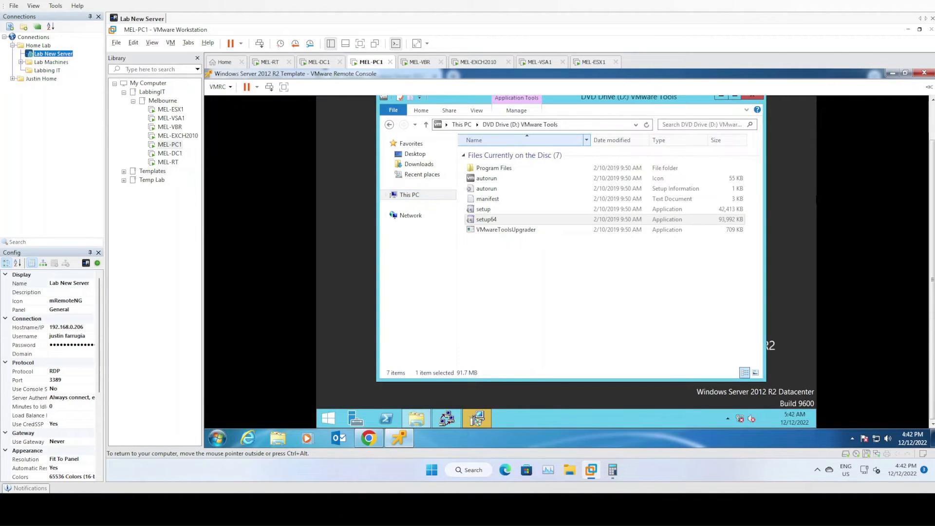
key(Tab)
key(Tab)
key(Tab)
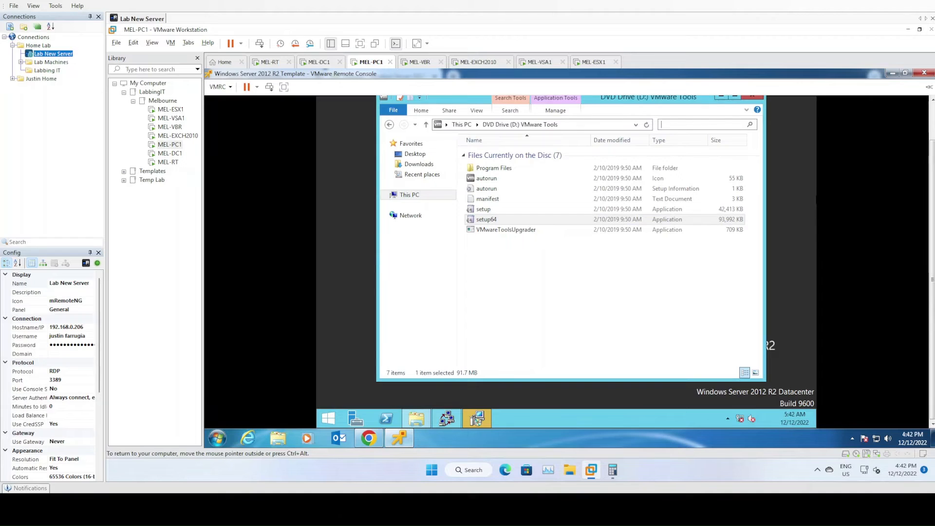
key(Tab)
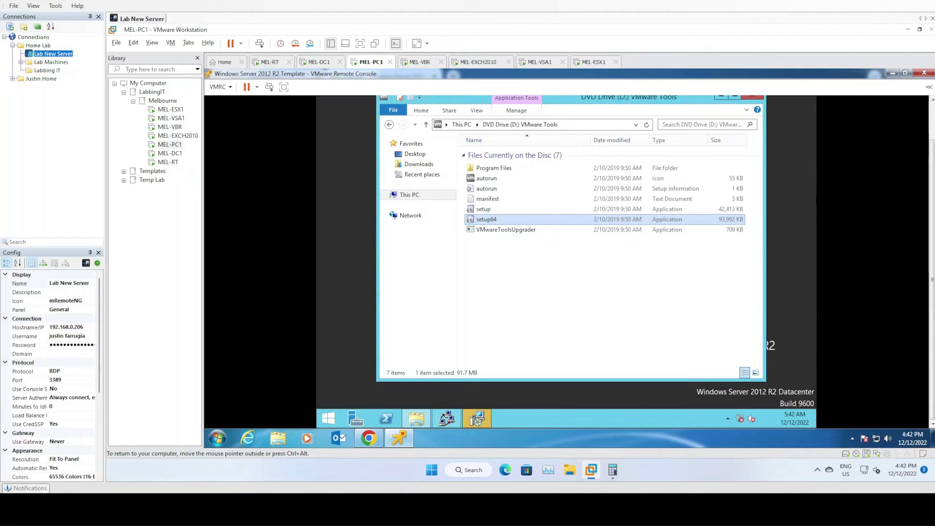
key(alt)
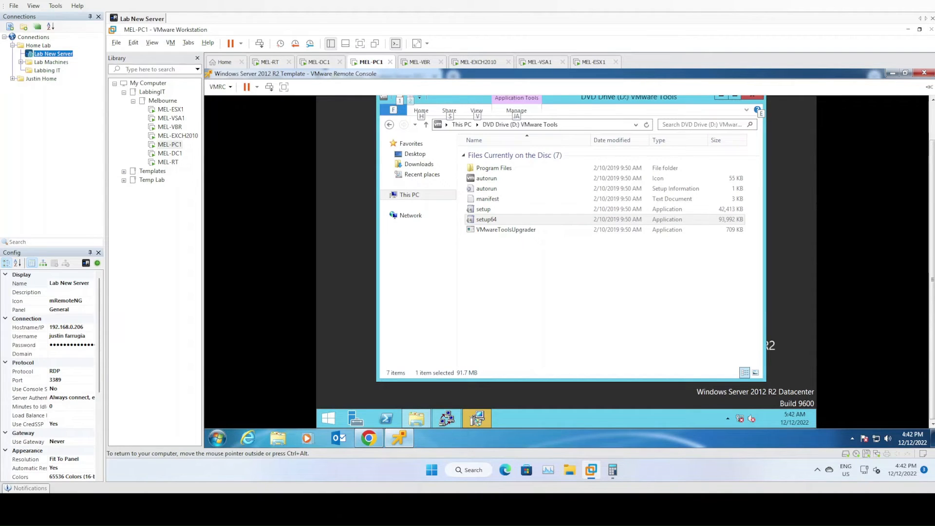
click(316, 299)
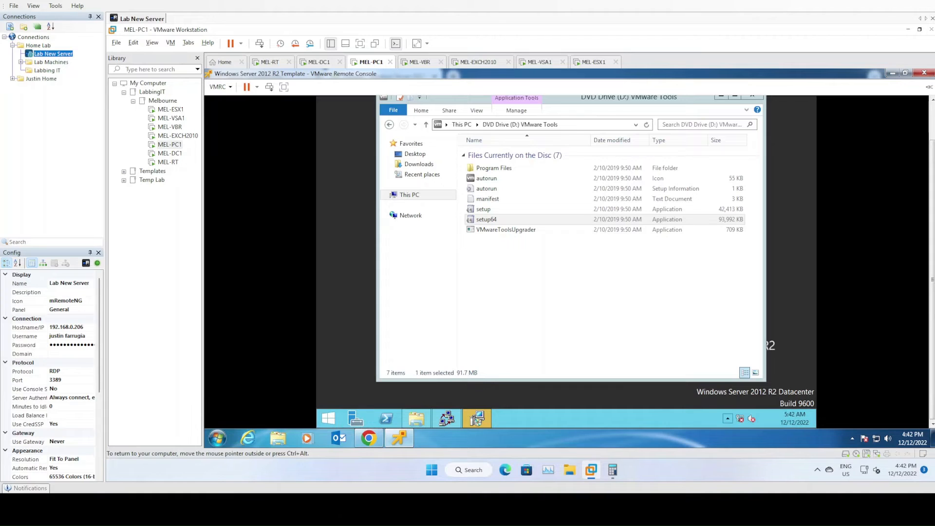
Bring VMware Tools Setup forward, install it with the Complete setup type, and allow device discovery on the jtairlines.internal network
mouse_move(477, 421)
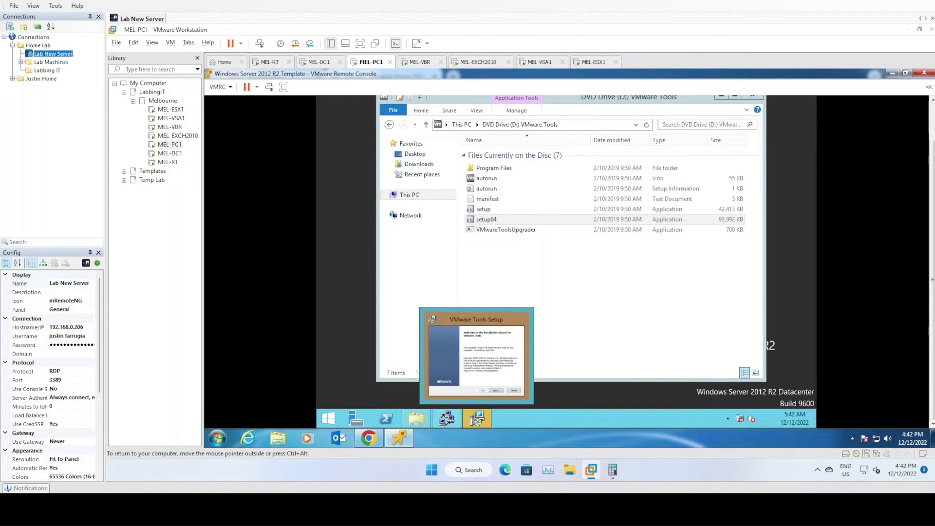
click(477, 420)
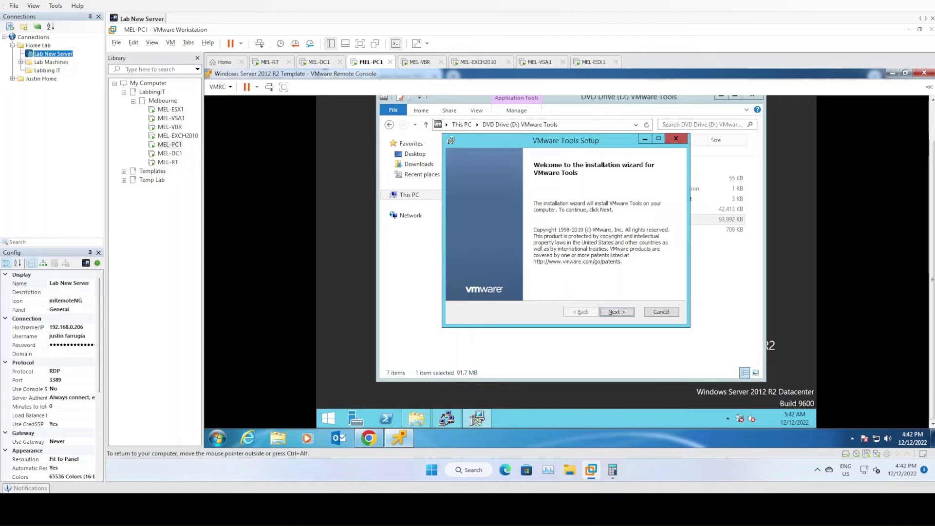
key(Return)
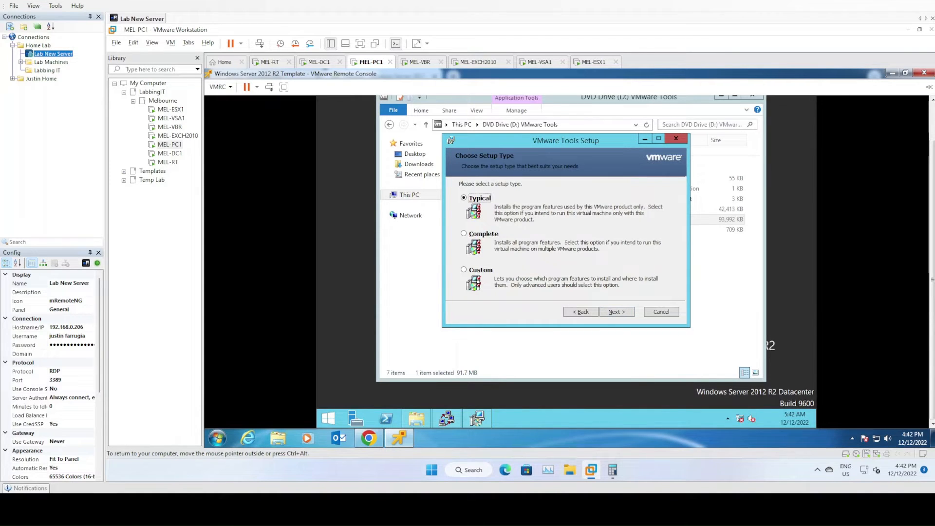
key(Down)
key(Return)
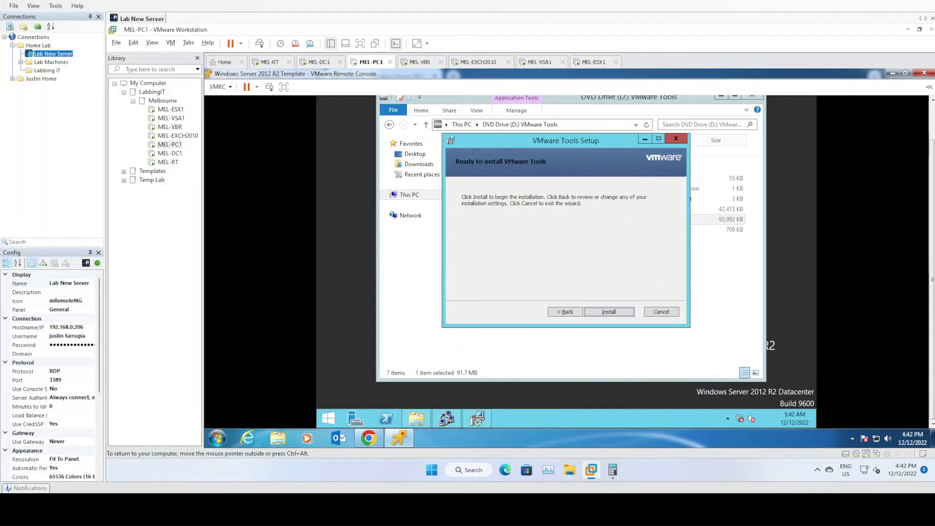
key(Return)
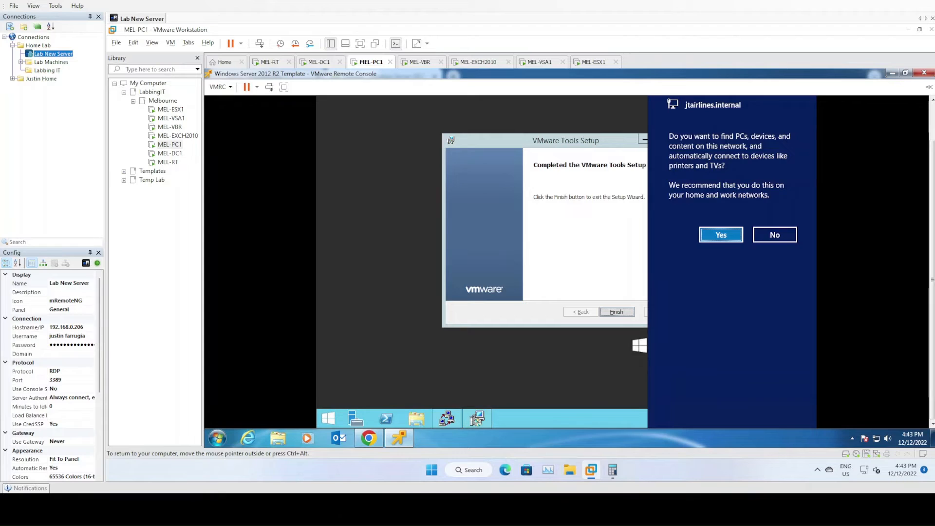
key(Return)
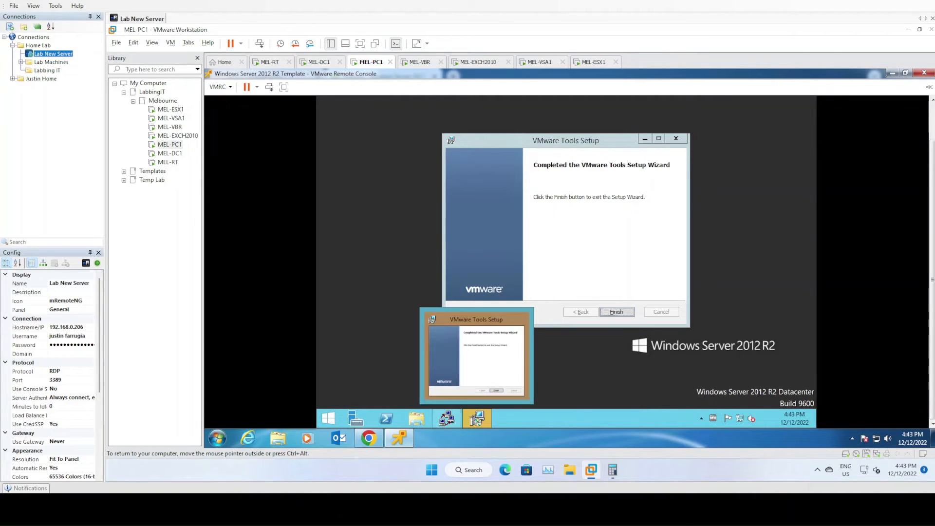
Finish the completed VMware Tools Setup wizard and restart the guest to apply the changes
click(477, 420)
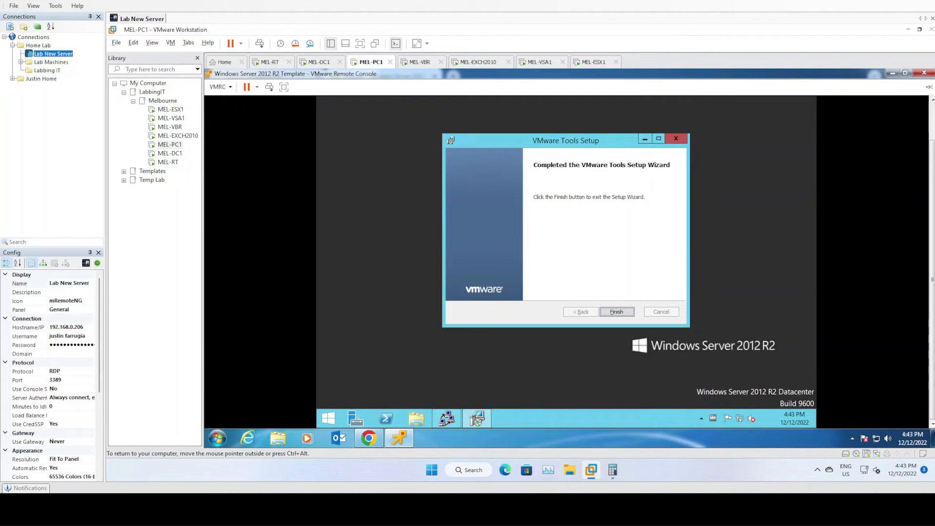
key(Return)
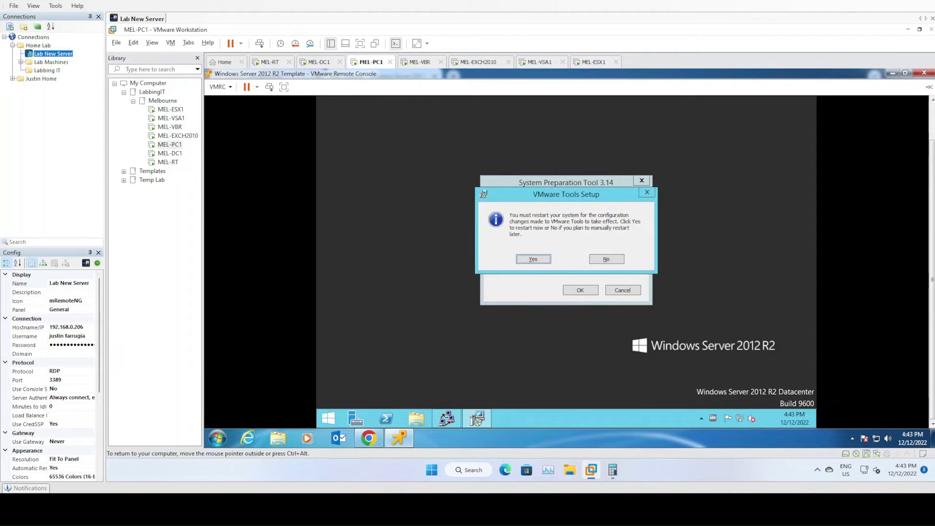
key(Return)
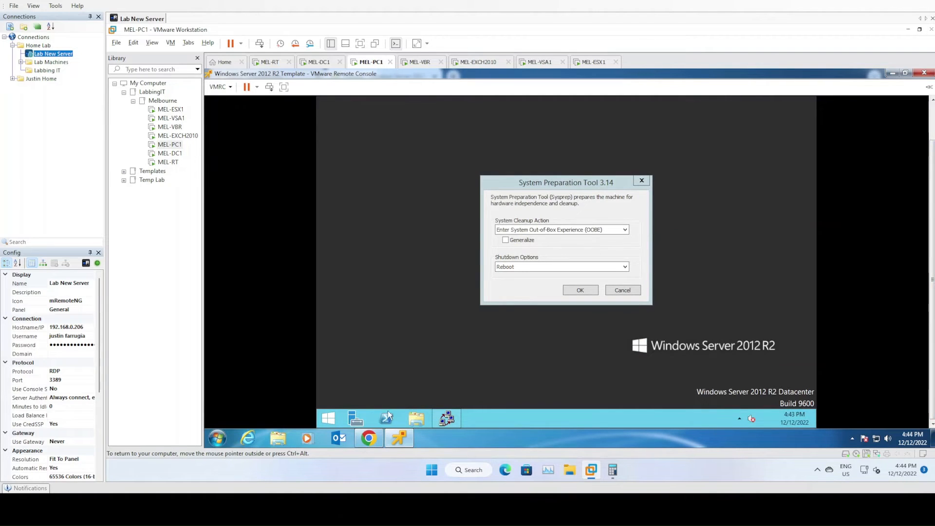
Open File Explorer in the guest and check the IP configuration by running ipconfig in an administrator Command Prompt, then close the prompt
click(413, 418)
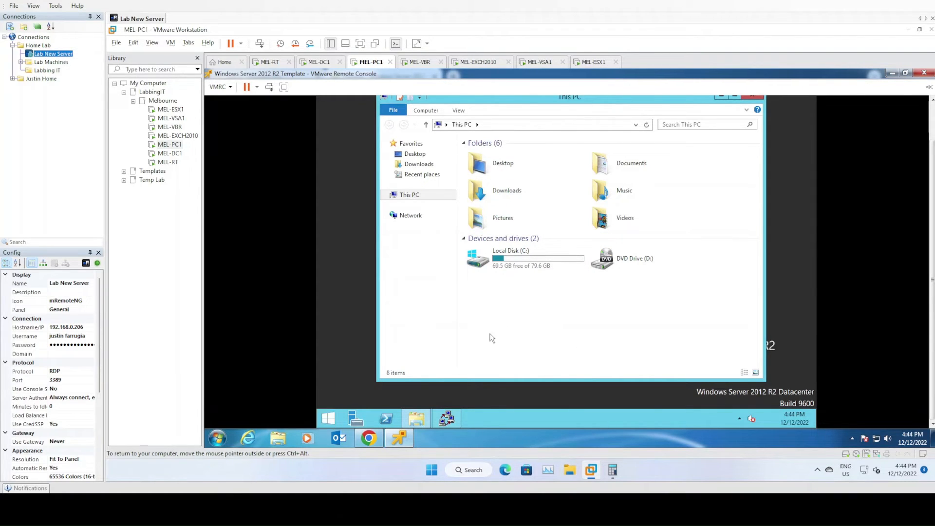
right_click(334, 416)
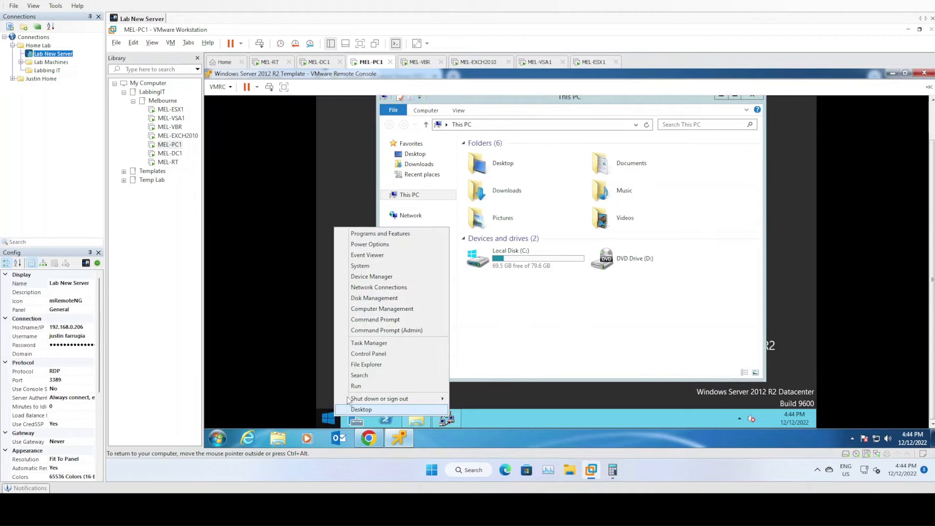
click(382, 331)
text(ipconfig)
key(Return)
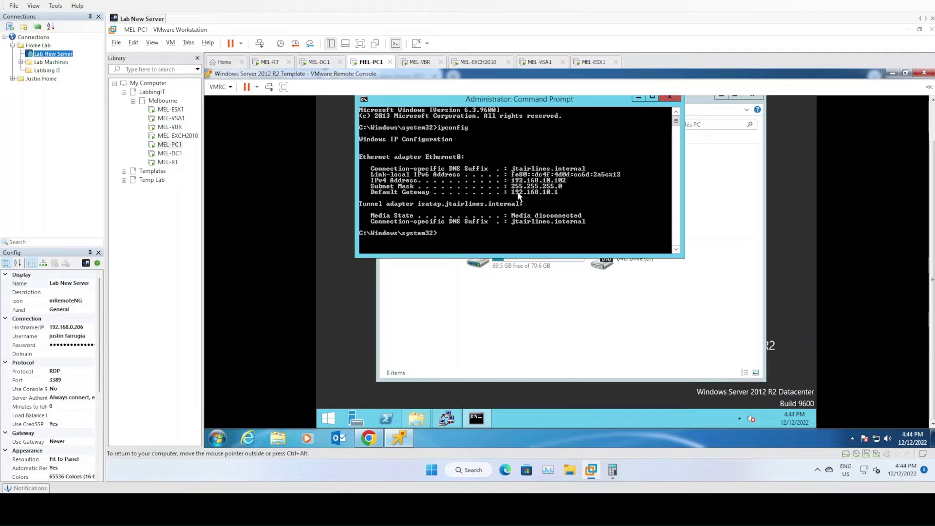
click(670, 97)
Browse to the network share \\mel-dc1\admin_shares in File Explorer
click(551, 126)
text(\\)
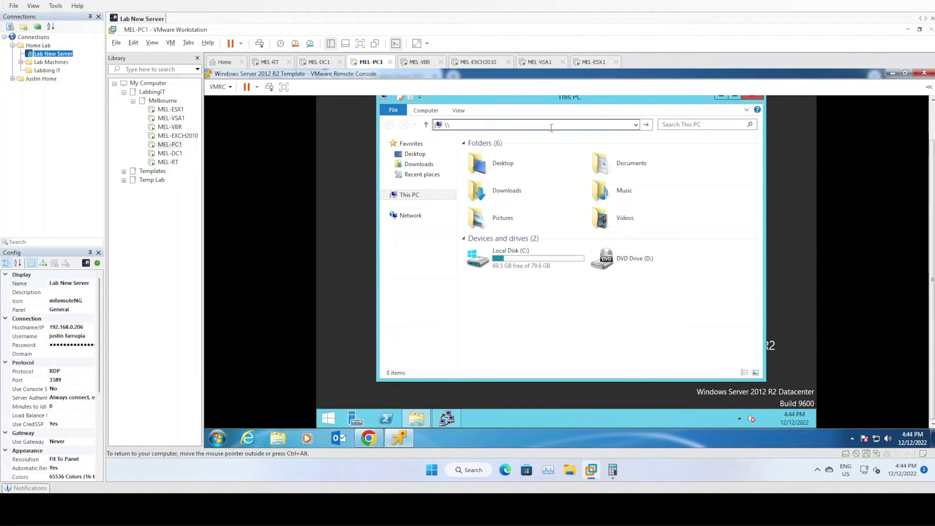
text(mel-dc1\admin_shares)
key(Return)
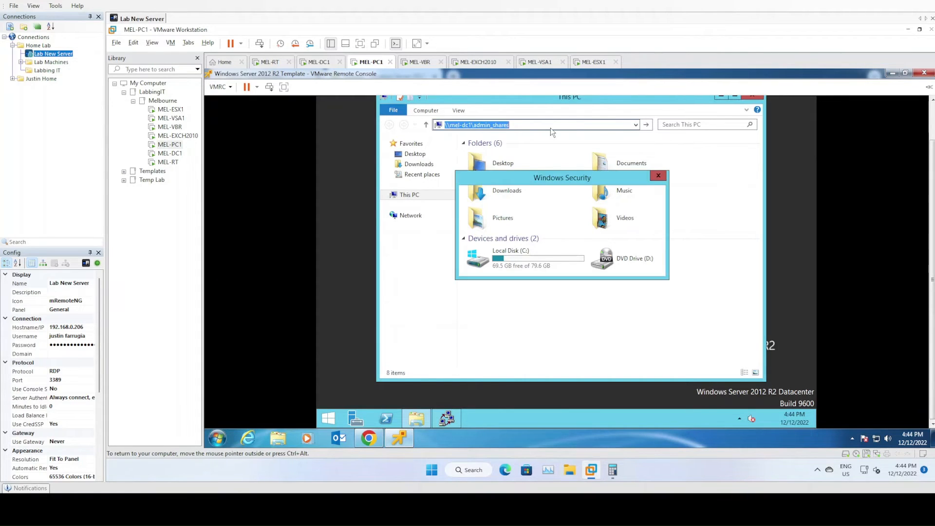
Sign in to mel-dc1 as jtairlines\administrator with the account password
text(jtairlines\administrator)
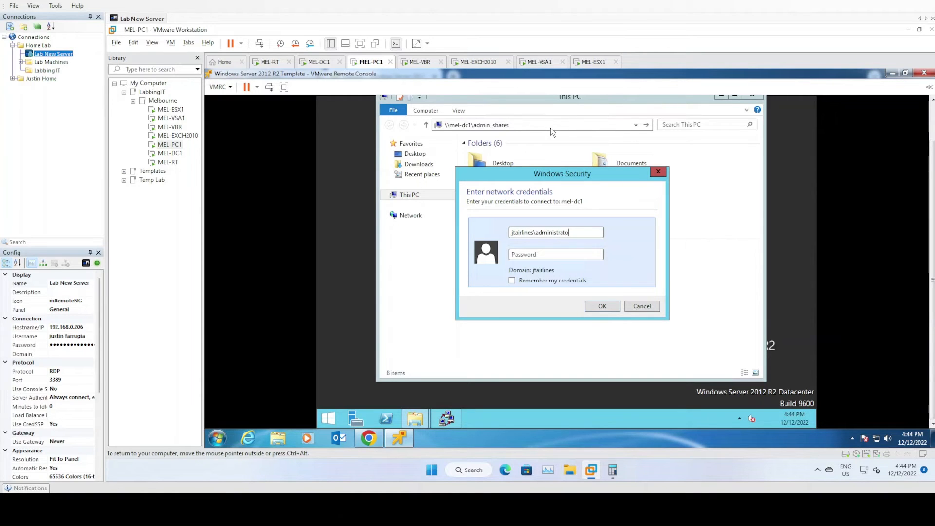
key(Tab)
text(*************)
key(Return)
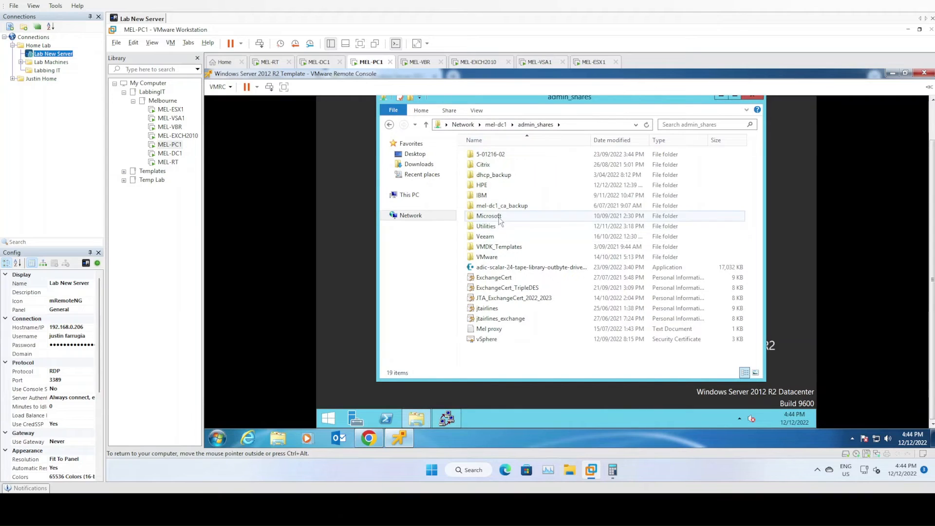
Copy Win8.1AndW2K12R2-KB3191564-x64 from the share's Microsoft\Utilities\Windows Management Framework 5.1 folder to the desktop
double_click(502, 216)
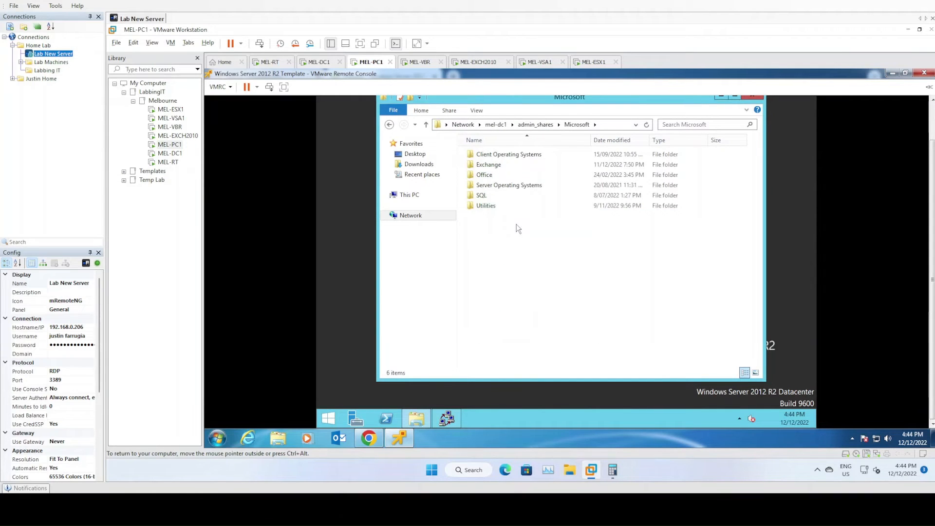
double_click(486, 206)
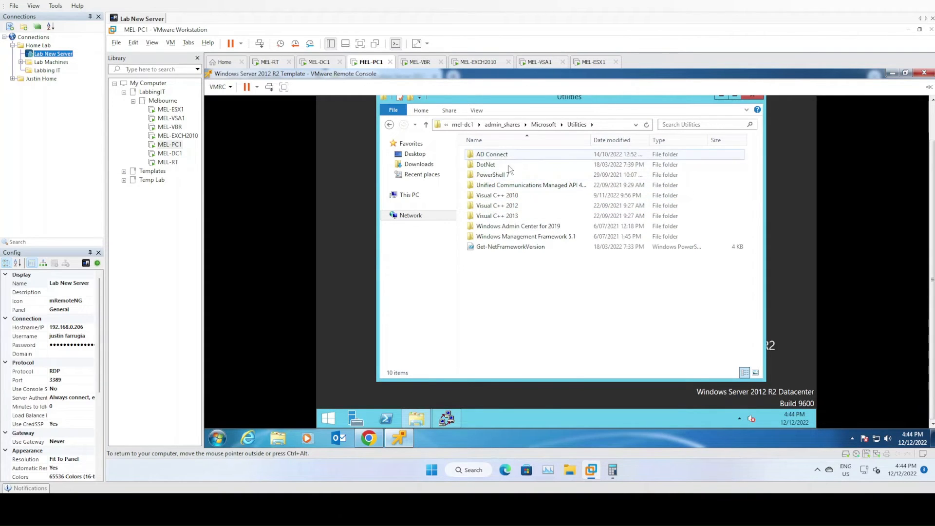
click(539, 238)
double_click(540, 238)
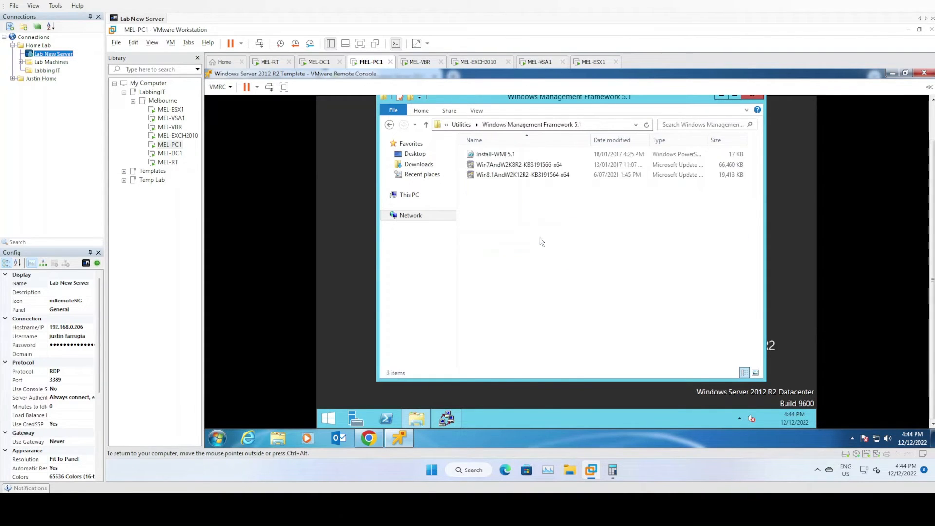
click(521, 179)
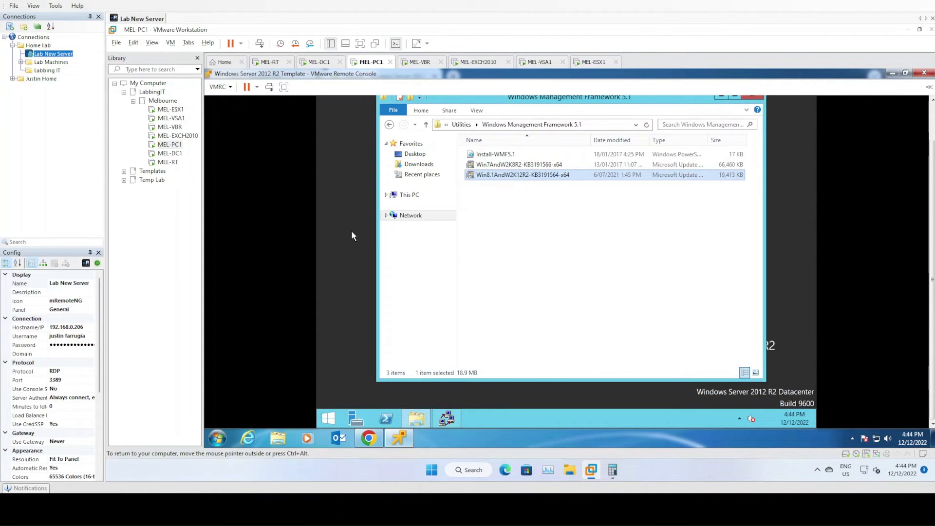
drag(500, 179, 345, 196)
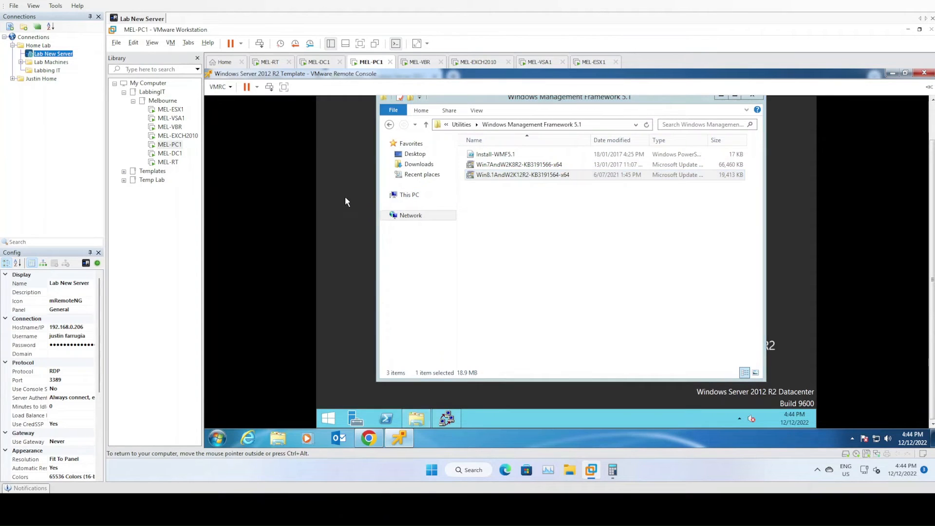
click(519, 207)
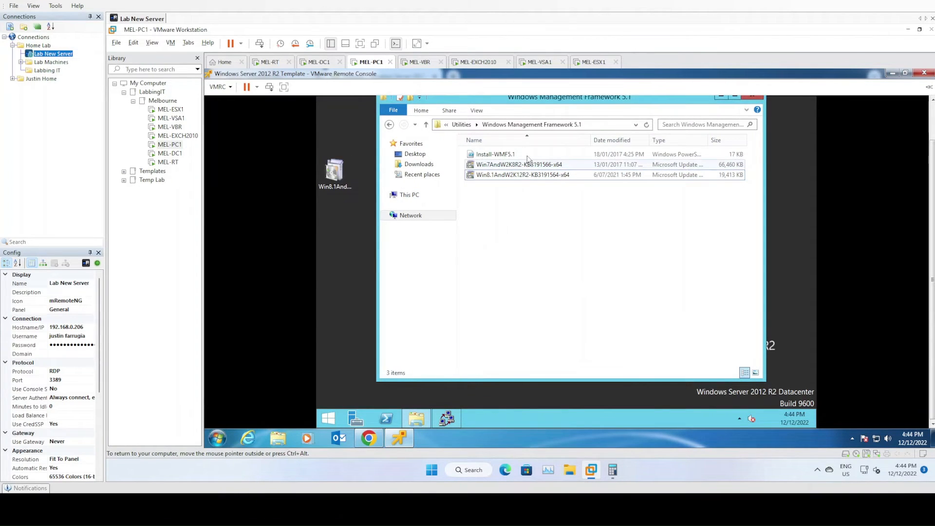
Copy NDP452-KB2901907-x86-x64-AllOS-ENU from the share's Utilities\DotNet\4.5.2 folder to the desktop and close File Explorer
click(455, 128)
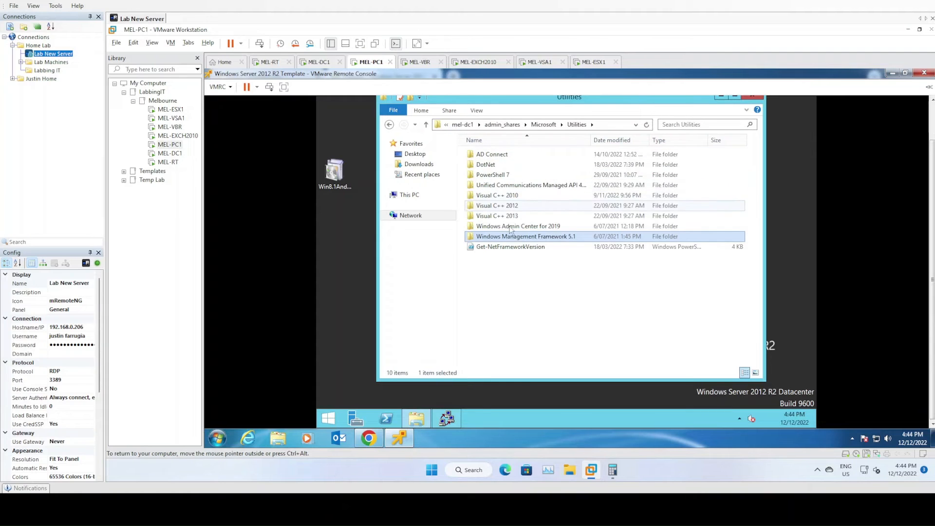
click(488, 165)
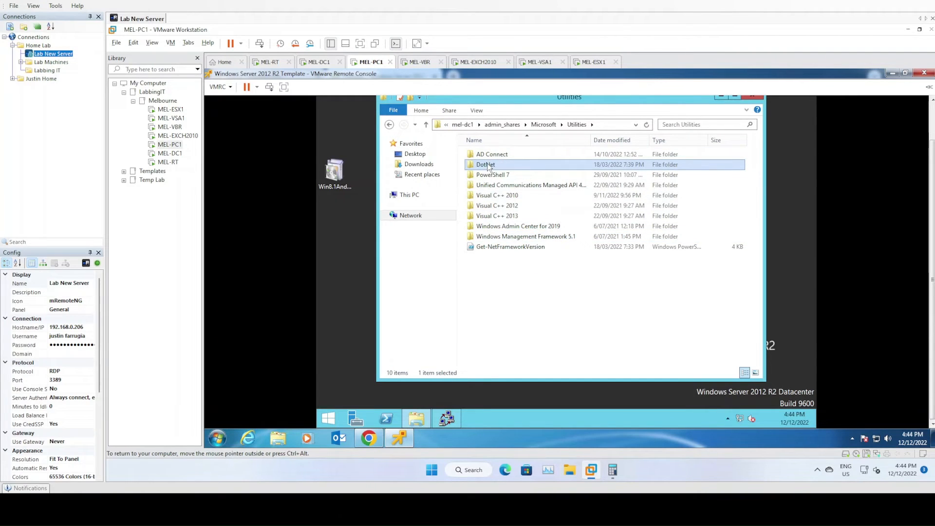
double_click(526, 167)
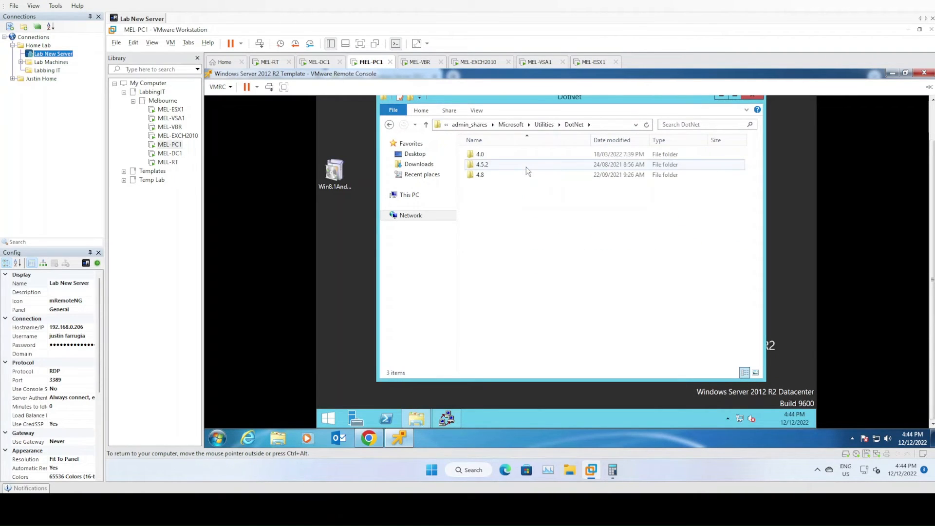
click(526, 167)
click(526, 167)
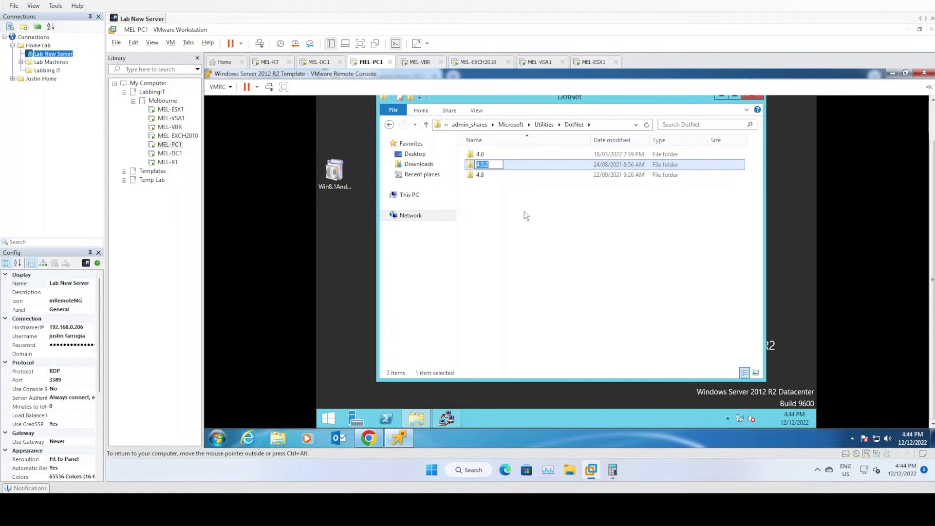
double_click(520, 165)
click(524, 156)
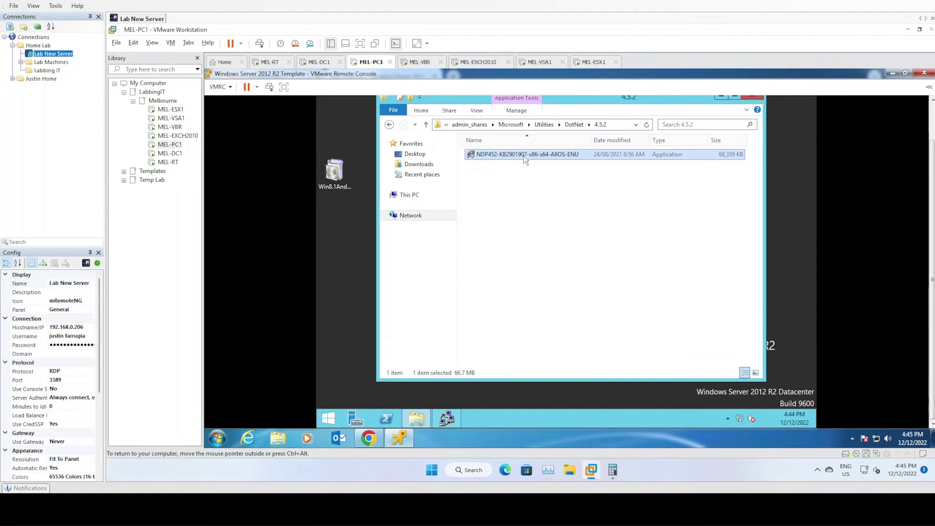
drag(485, 164, 350, 245)
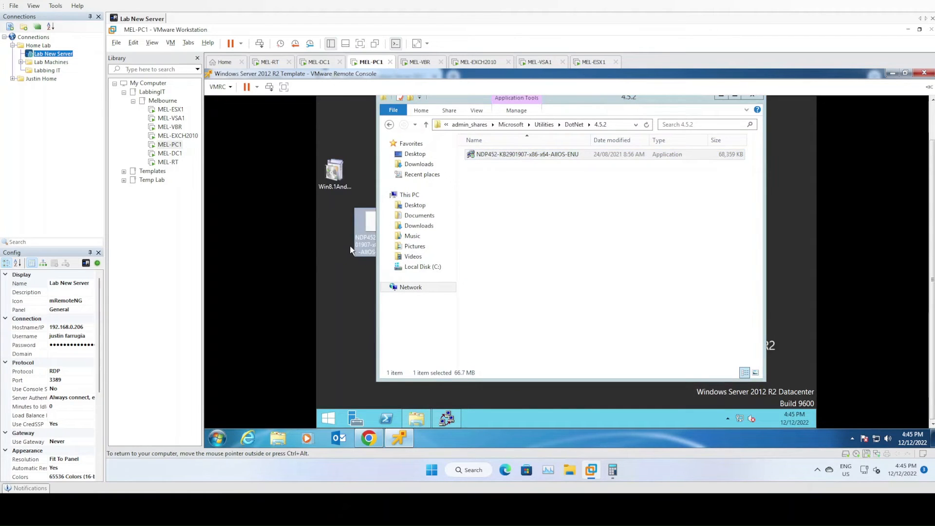
click(633, 205)
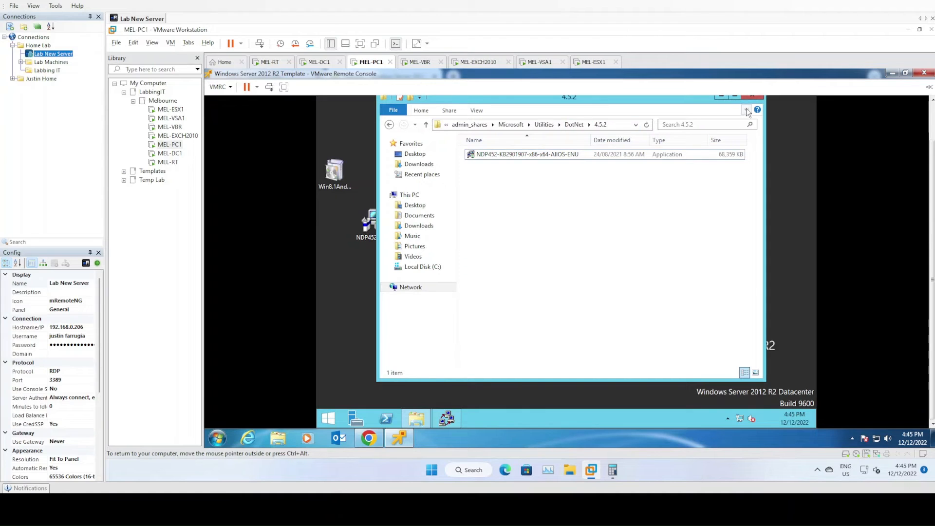
click(752, 96)
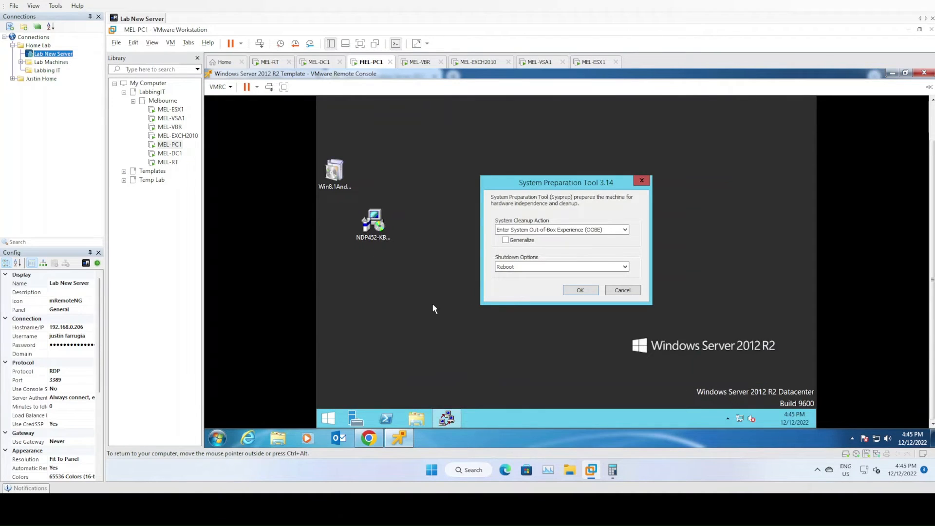
Run the NDP452-KB2901907 installer from the desktop and bring its setup window forward once the files are extracted
click(369, 231)
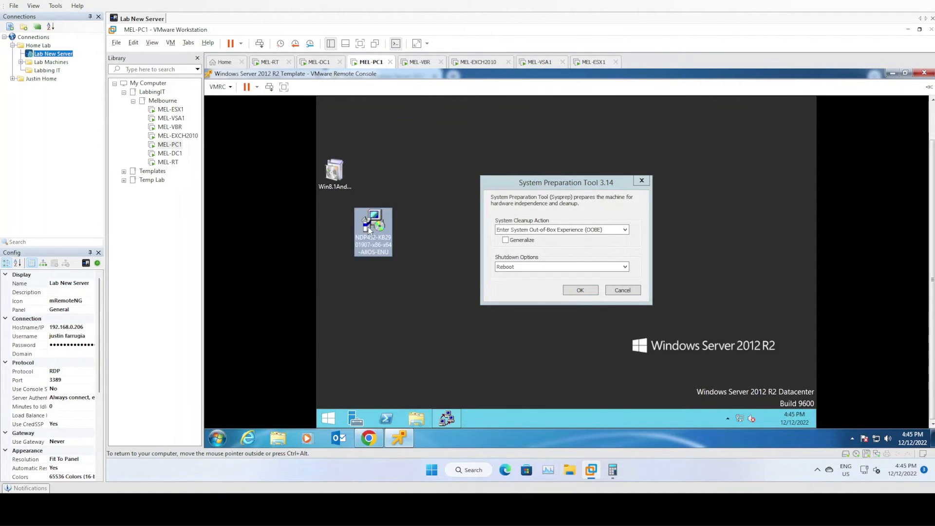
right_click(370, 231)
click(394, 243)
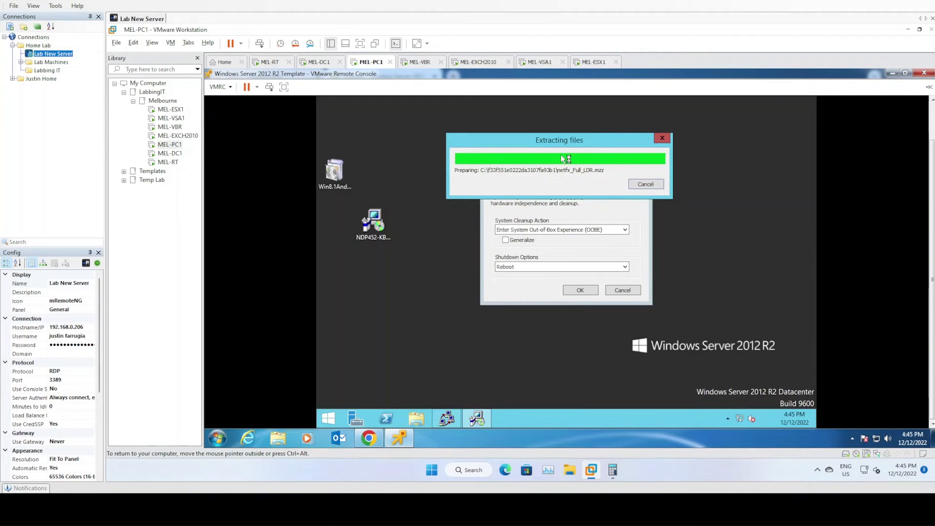
drag(560, 142, 558, 125)
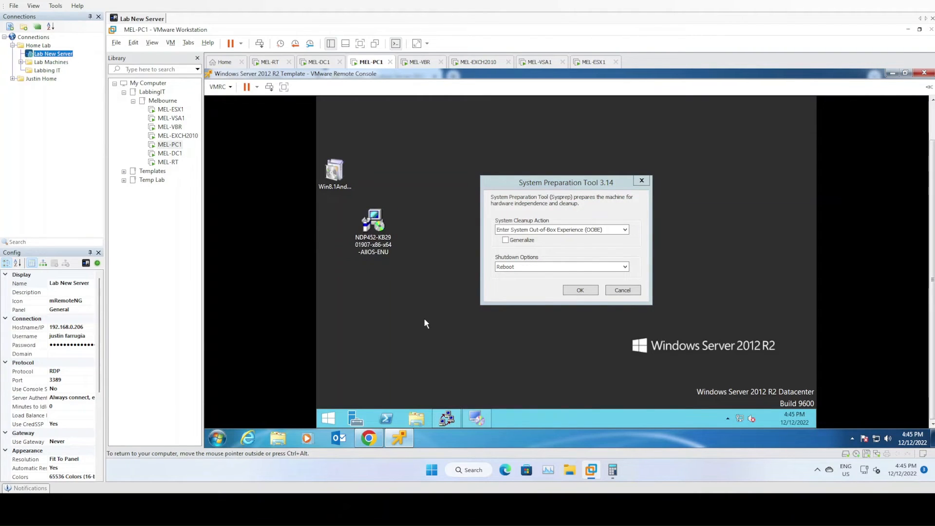
click(475, 418)
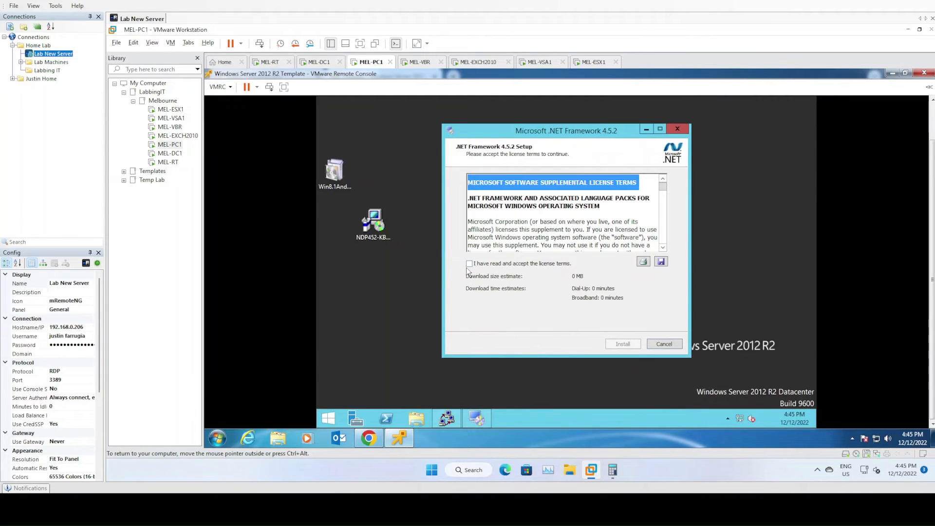
Accept the license terms, install .NET Framework 4.5.2, and restart the guest to complete the installation
click(470, 263)
click(623, 344)
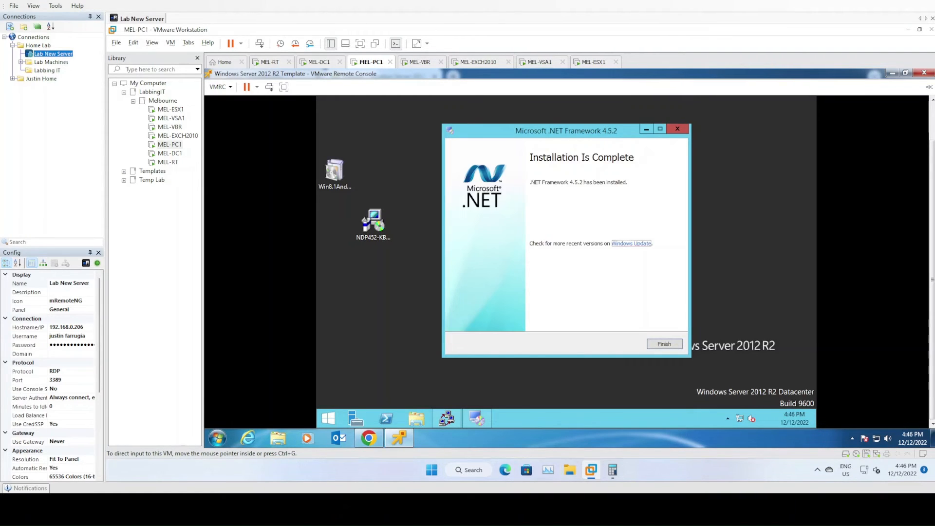
click(664, 344)
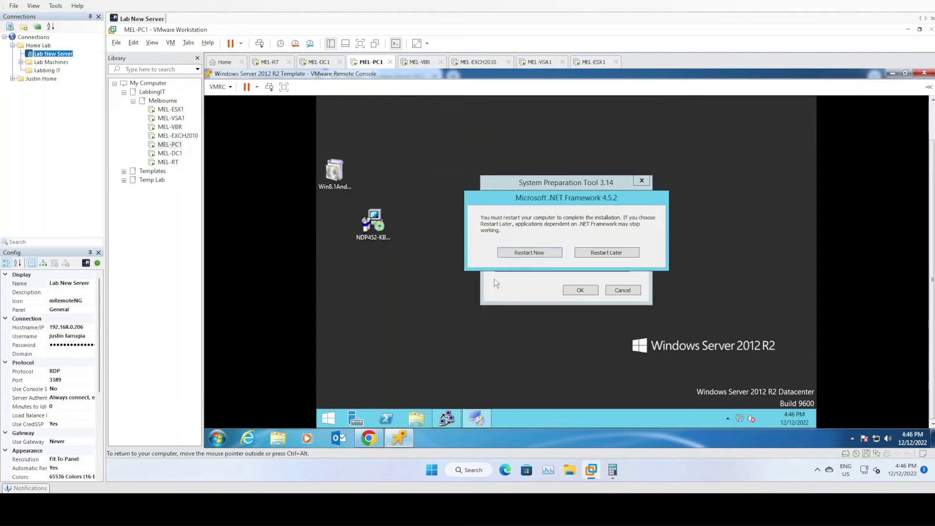
click(536, 252)
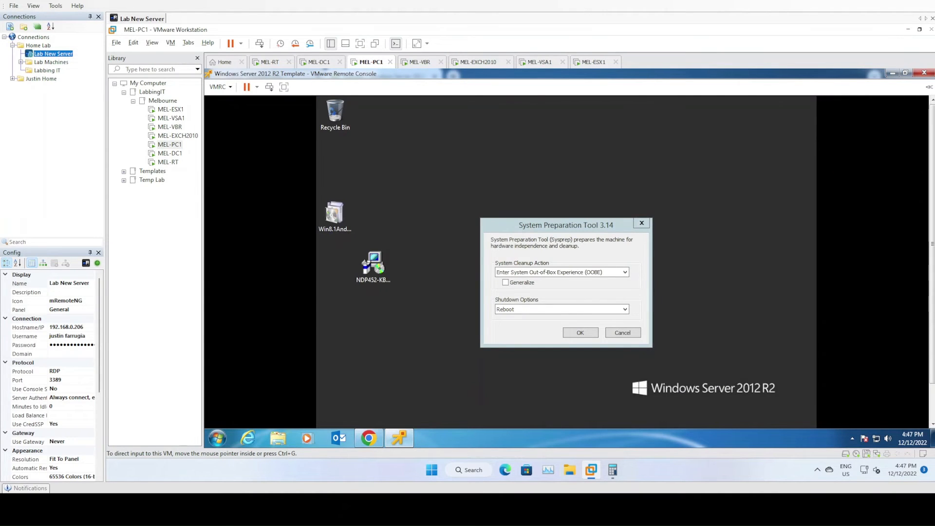
Run the Win8.1AndW2K12R2-KB3191564-x64 update from the desktop, confirm its installation, and accept the Windows Management Framework 5.1 license terms
right_click(335, 217)
click(358, 227)
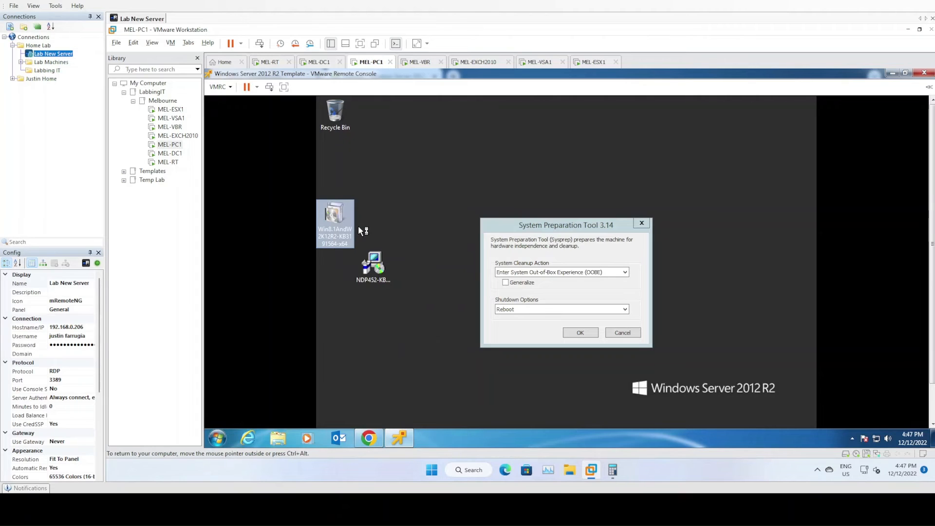
click(599, 288)
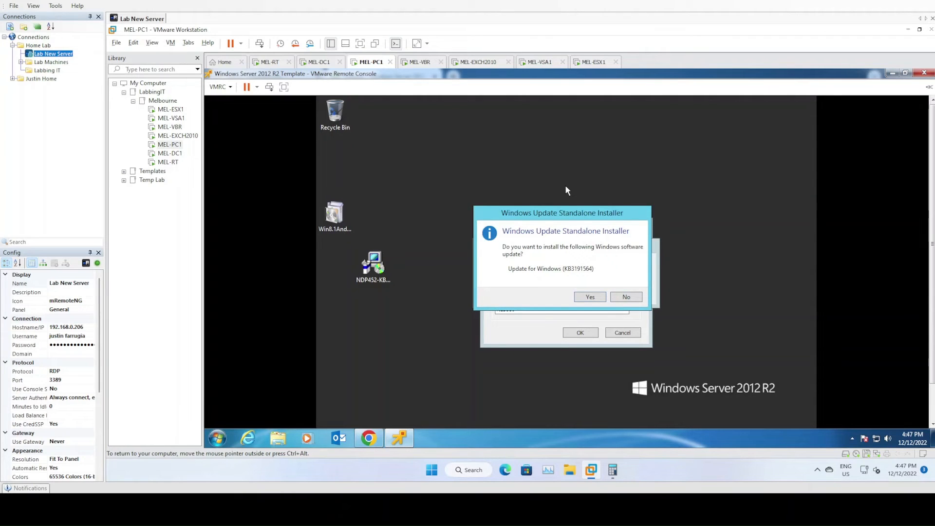
click(592, 297)
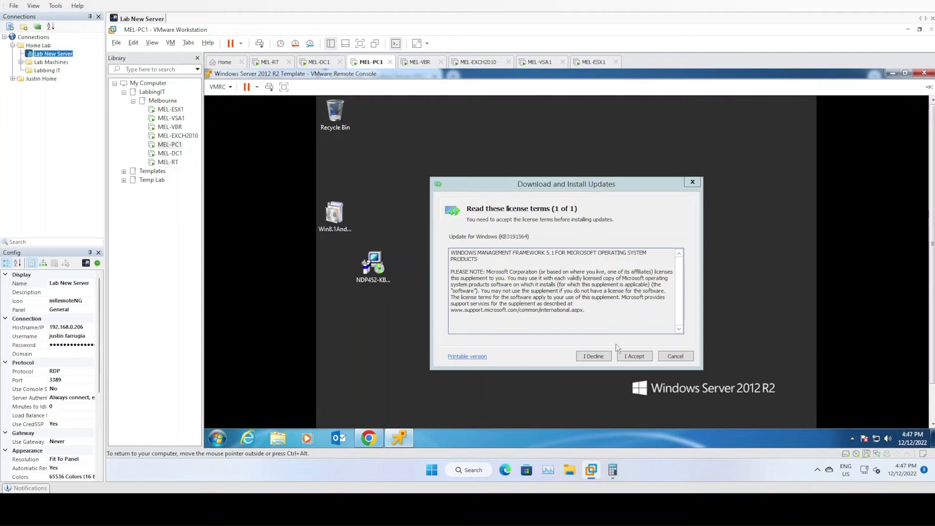
click(634, 356)
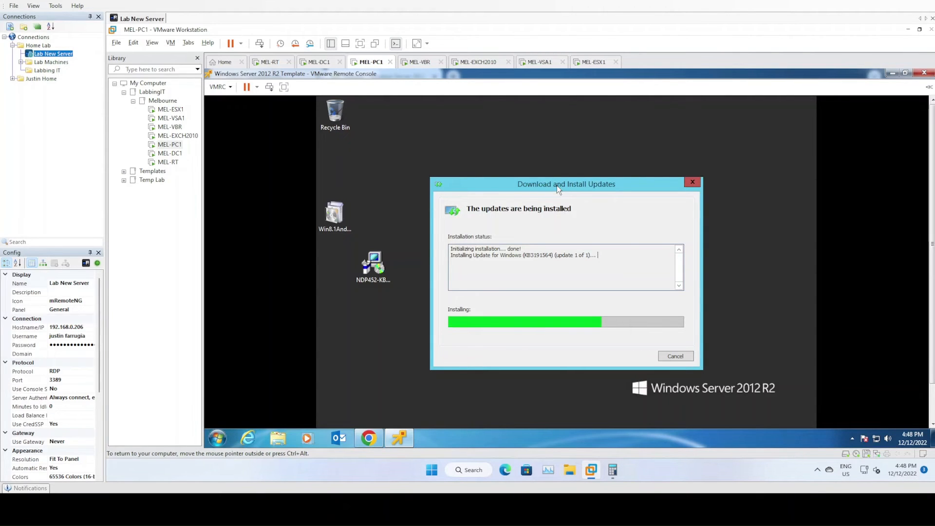
Restart the guest to complete the Windows Management Framework update, and permanently delete both installer files from its desktop
drag(557, 185, 546, 116)
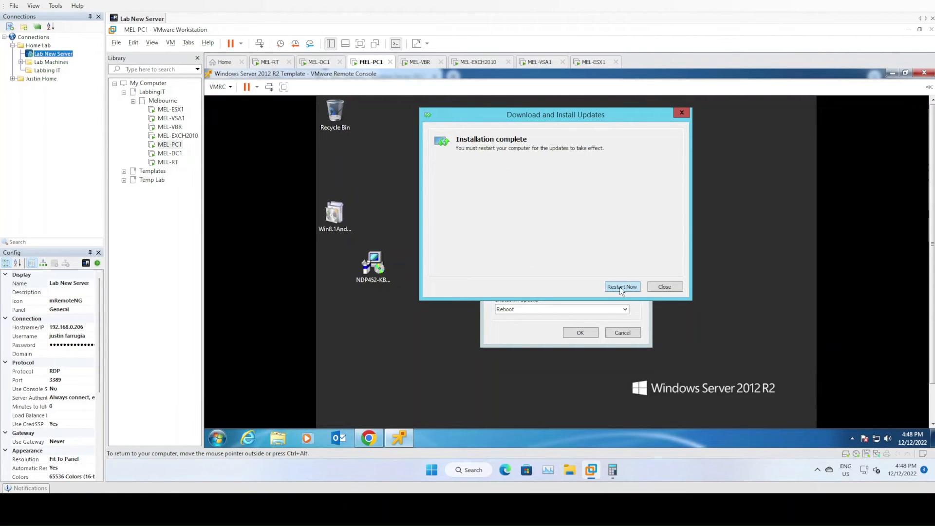
click(622, 287)
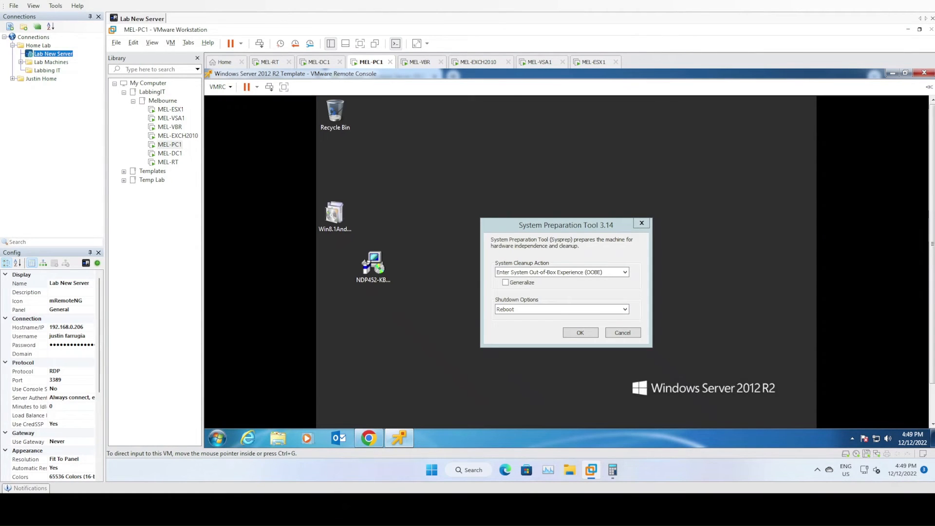
drag(409, 343, 320, 199)
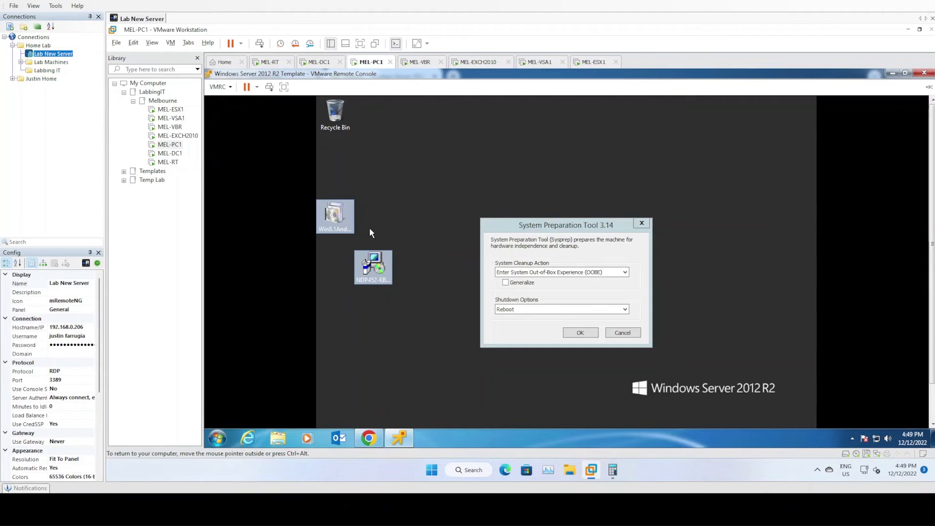
key(shift+Delete)
key(Return)
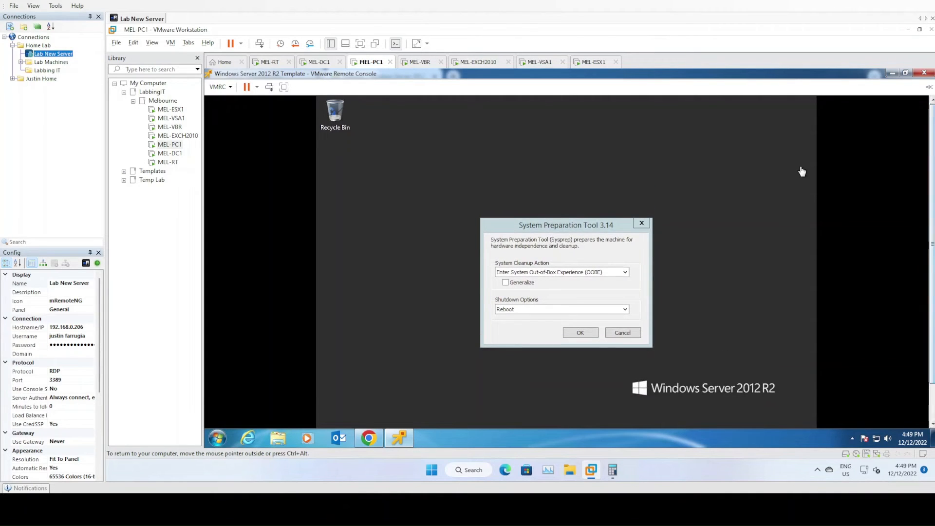
Restore the remote console to a smaller window and open Windows PowerShell as administrator in the guest
double_click(788, 74)
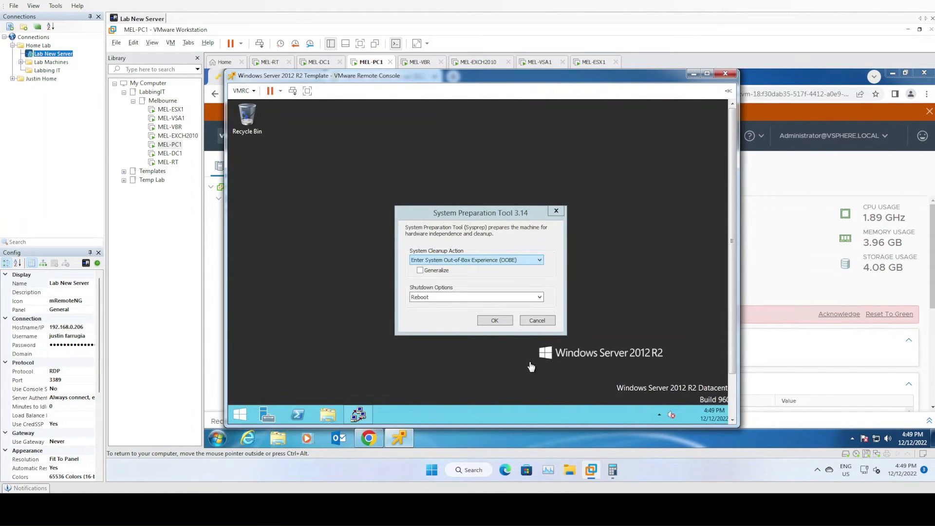
drag(570, 79, 617, 79)
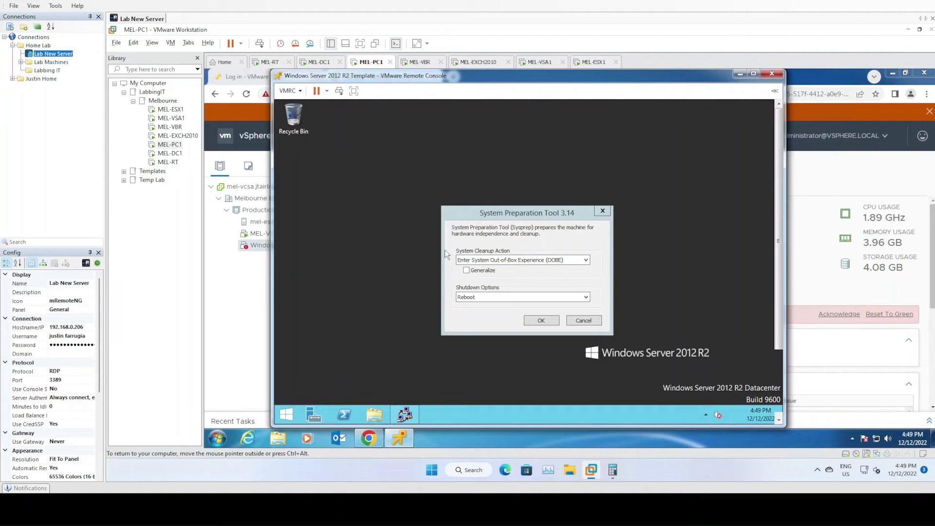
click(341, 417)
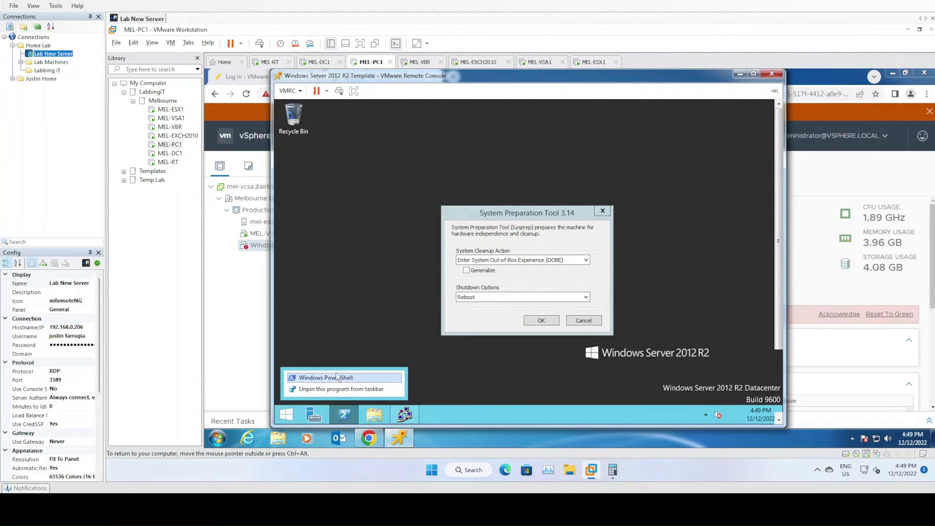
right_click(336, 378)
click(365, 346)
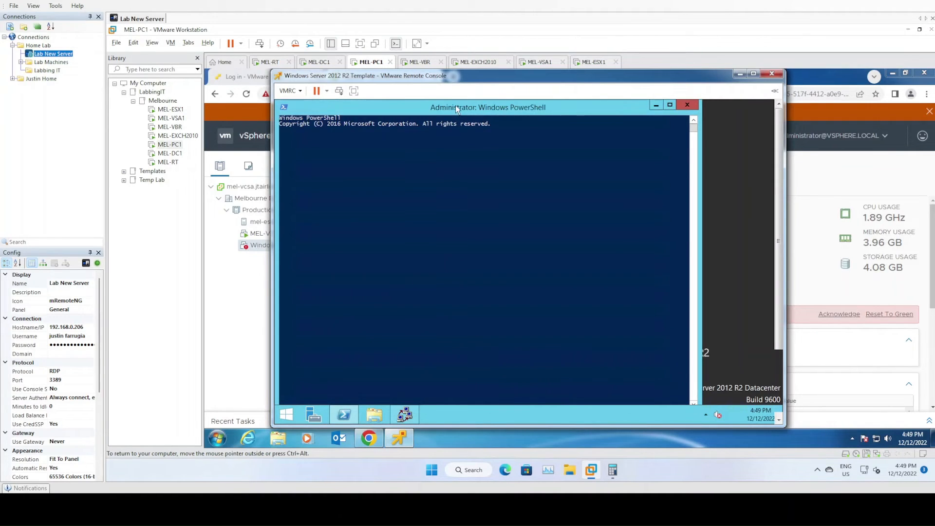
key(ctrl+alt)
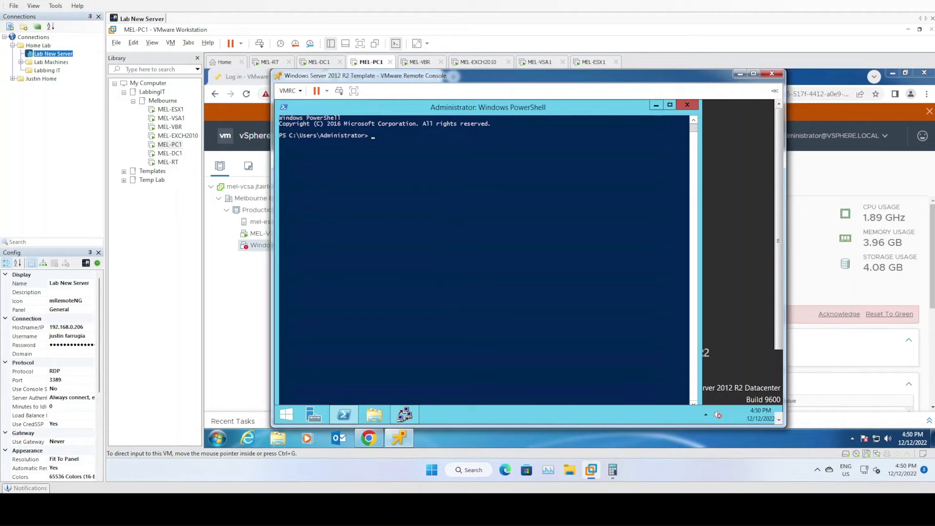
Enable TLS 1.2 for the session by running [System.Net.ServicePointManager]::SecurityProtocol = [System.Net.SecurityProtocolType]::Tls12
click(500, 306)
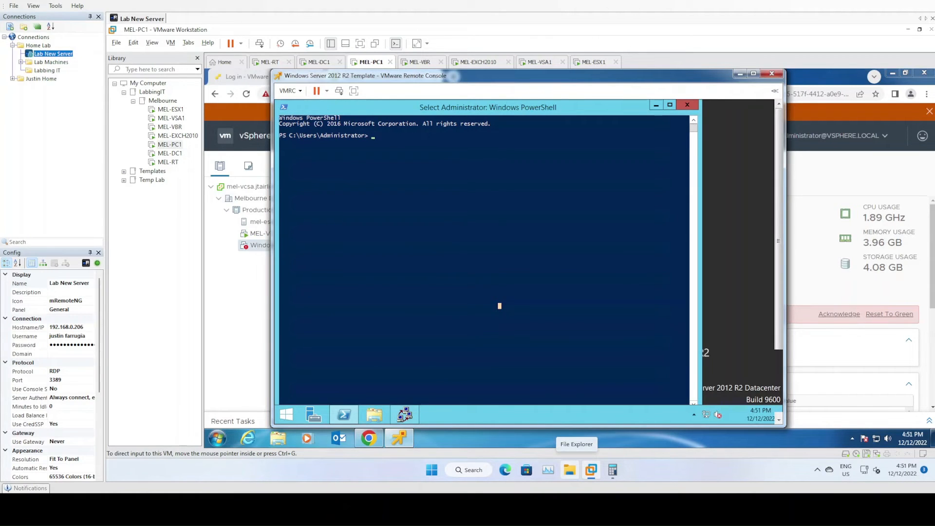
click(399, 142)
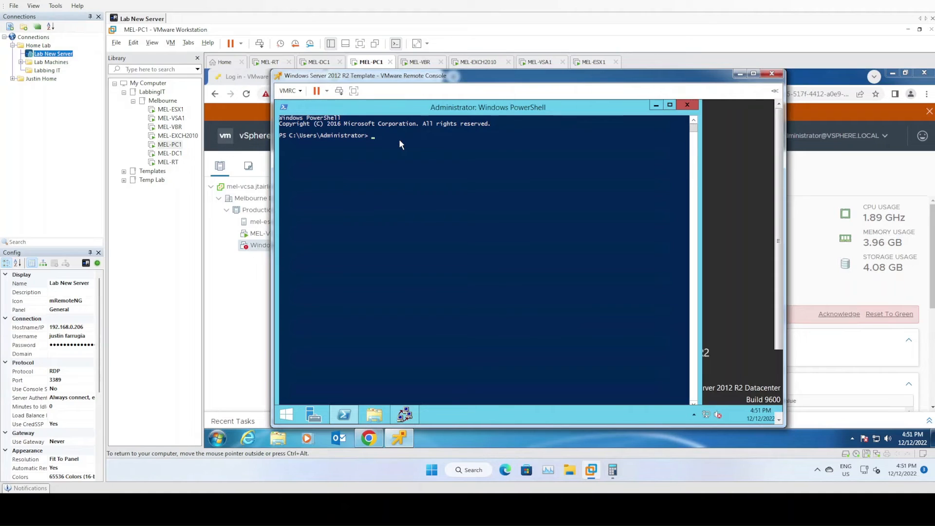
click(390, 143)
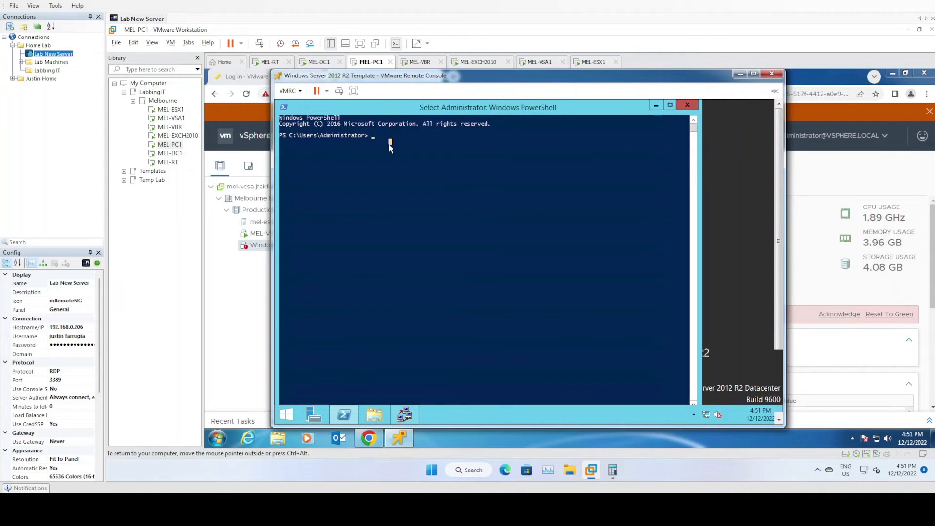
text([)
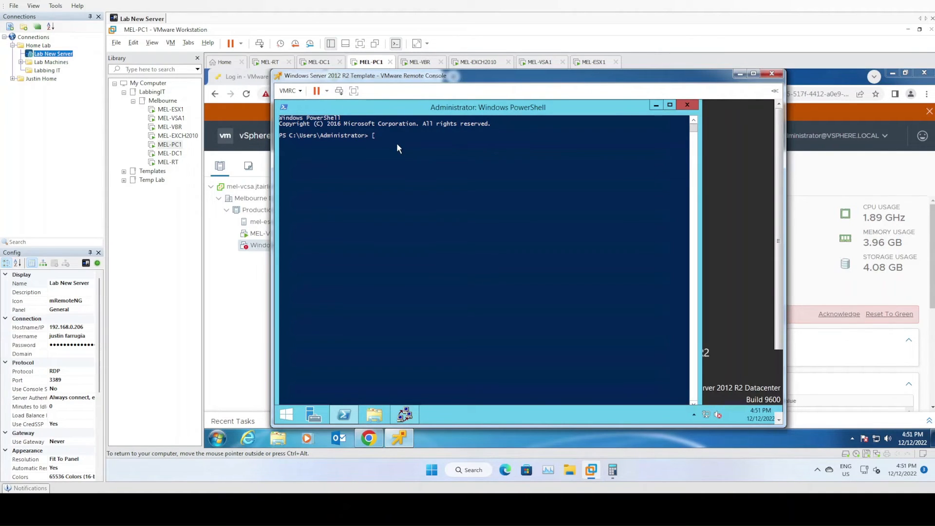
text(System.Net.ServicePointManager]::SecurityProtocol = [System.Ne)
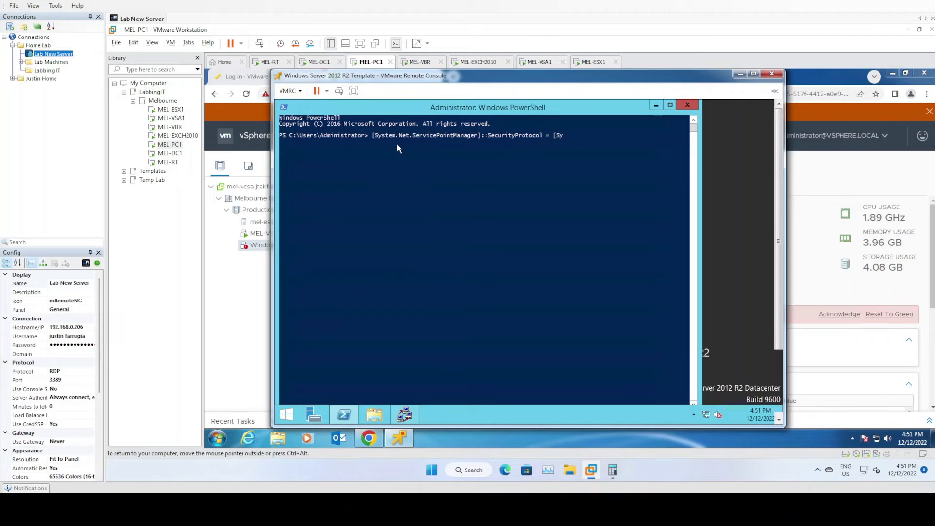
text(t.SecurityProtocol])
text(ype)
key(BackSpace)
key(BackSpace)
text(pe)
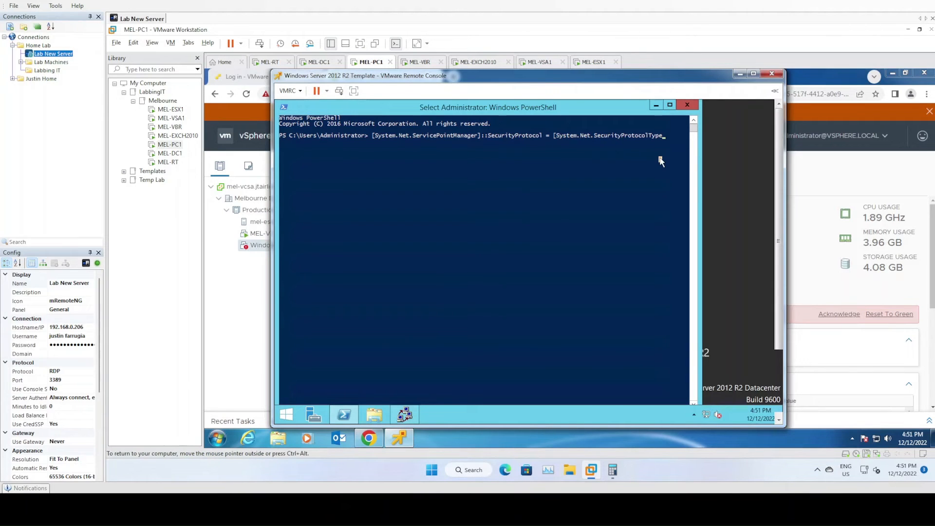
text(]::Tls12)
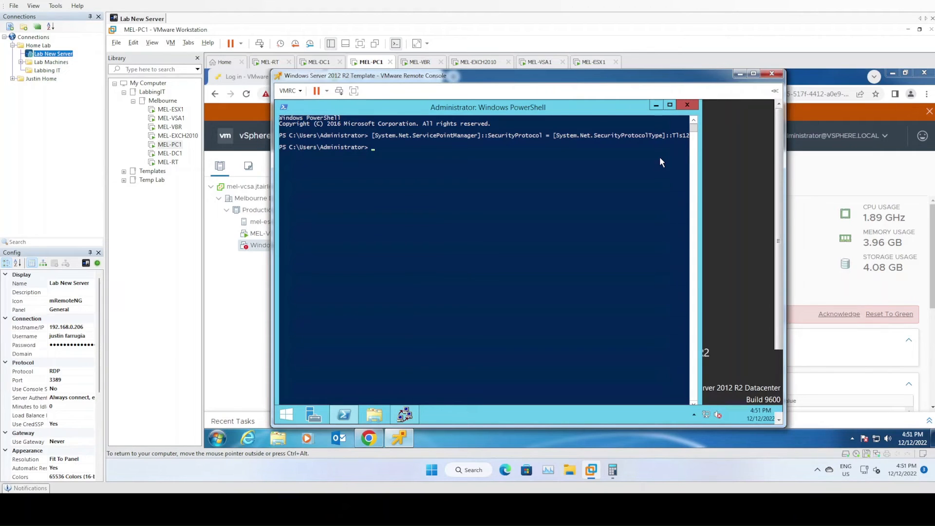
Set the PowerShell execution policy to RemoteSigned, answering Yes to All (A) at the confirmation
text(set-exec)
key(Tab)
text(RemoteSigned)
key(Return)
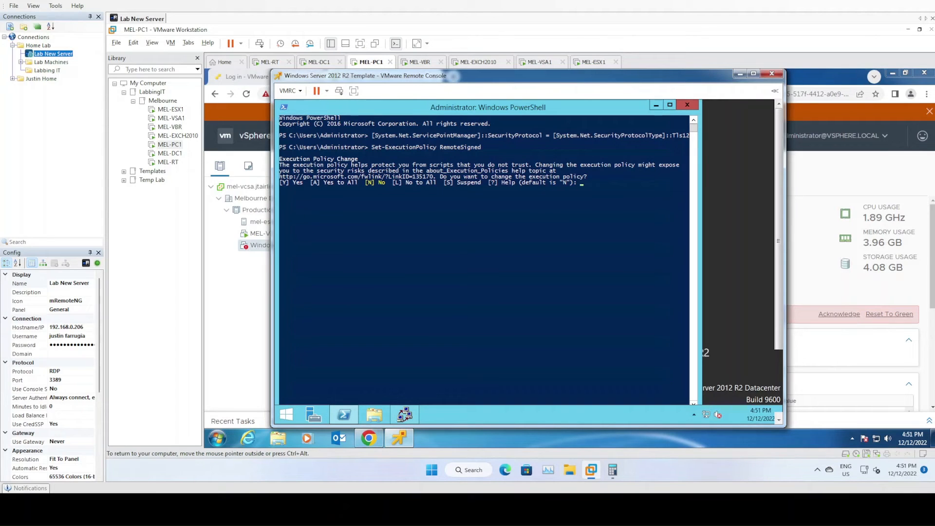
text(A)
key(Return)
Install the PSWindowsUpdate module, accepting the NuGet provider (Y) and the untrusted PSGallery repository (A)
text(install-module PSWi)
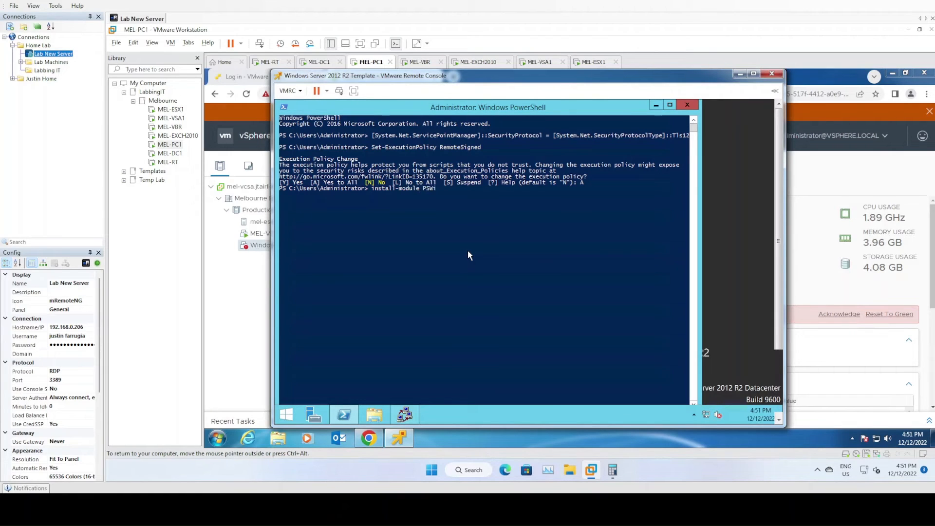
text(ndowsUpdate)
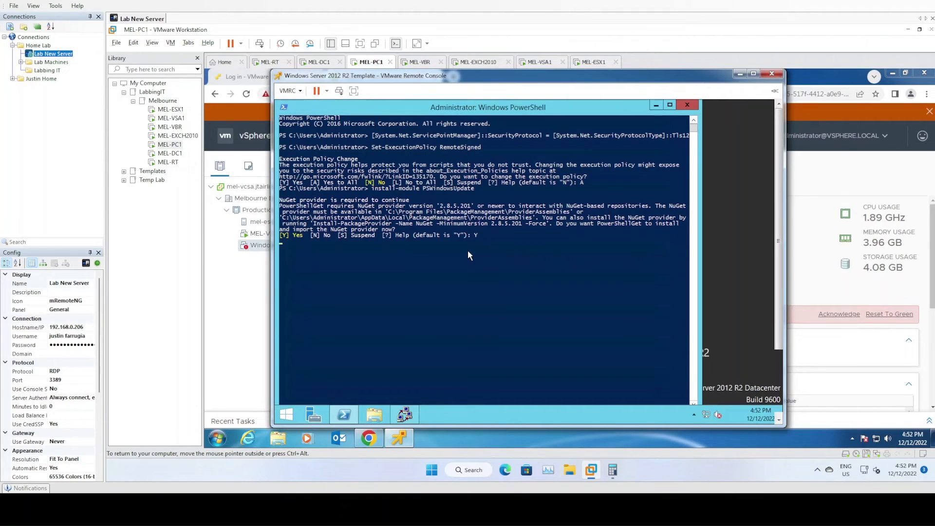
key(Return)
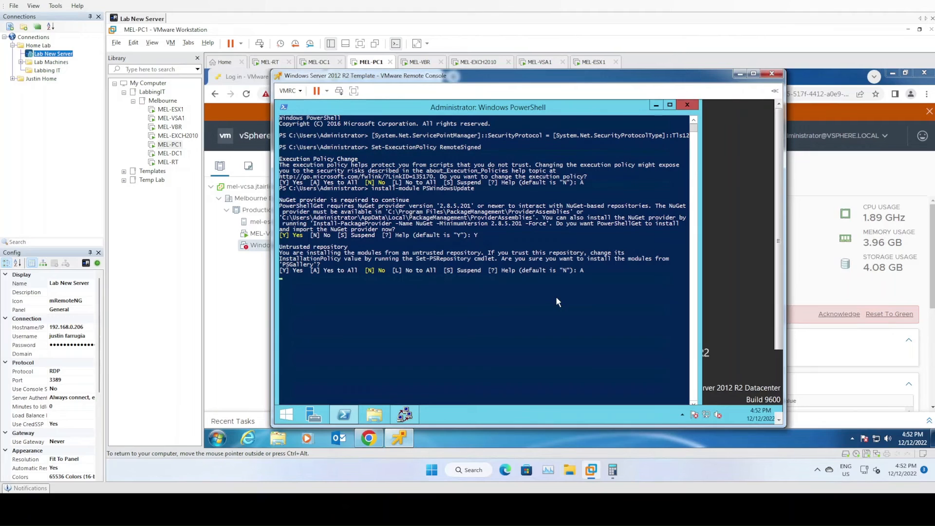
Import the PSWindowsUpdate module into the PowerShell session
text(import-module)
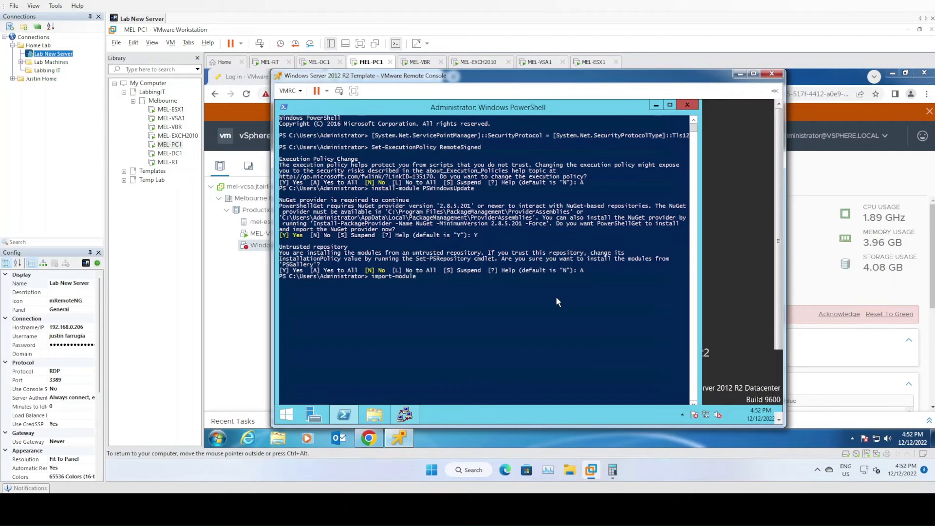
text( PSWindowsupdate)
key(Return)
Install all Windows updates with Get-WUInstall -AcceptAll -AutoReboot -Install -Verbose, and close PowerShell once no updates remain
text(Get-WUInstall)
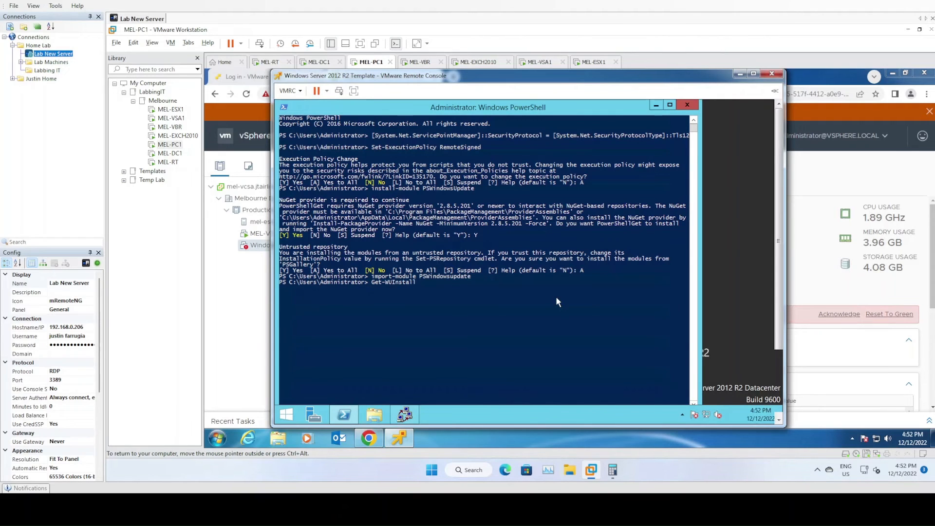
text( -a)
key(Tab)
text(-AutoReboot -Install -Verbose)
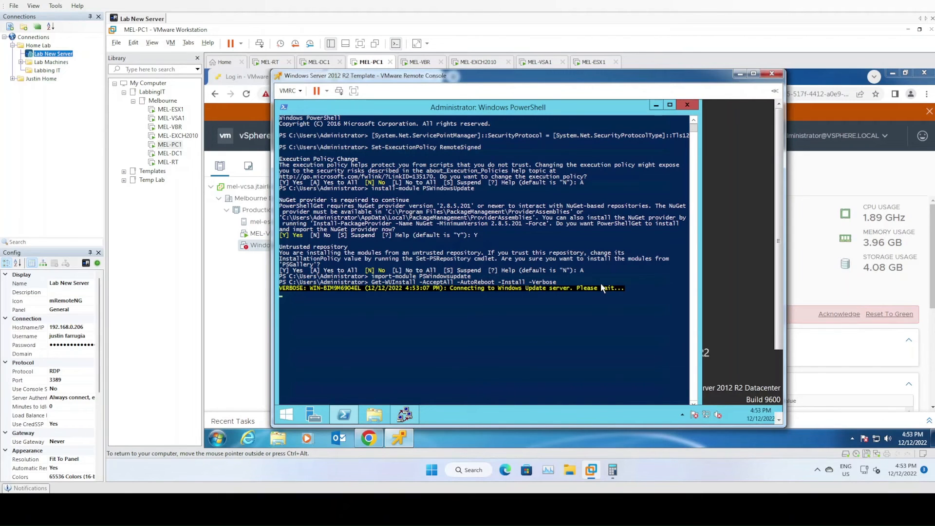
click(670, 105)
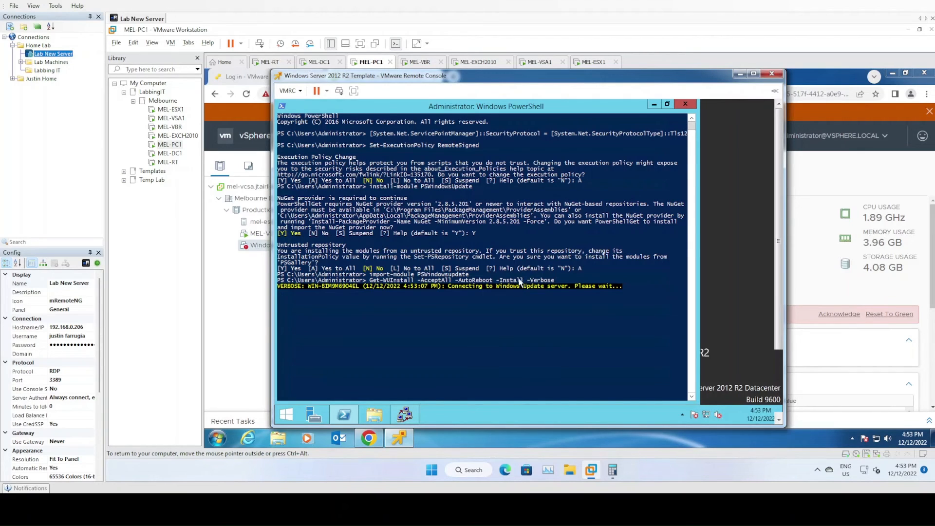
mouse_move(369, 439)
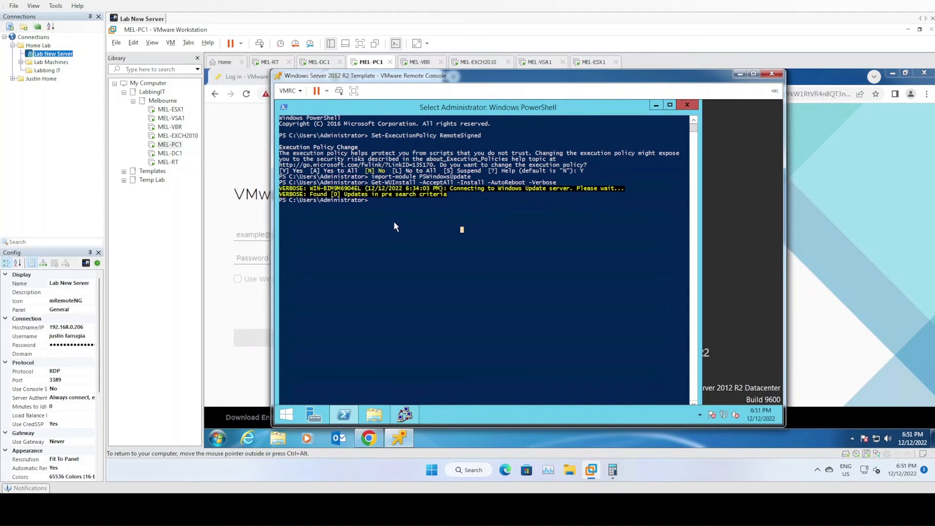
click(686, 105)
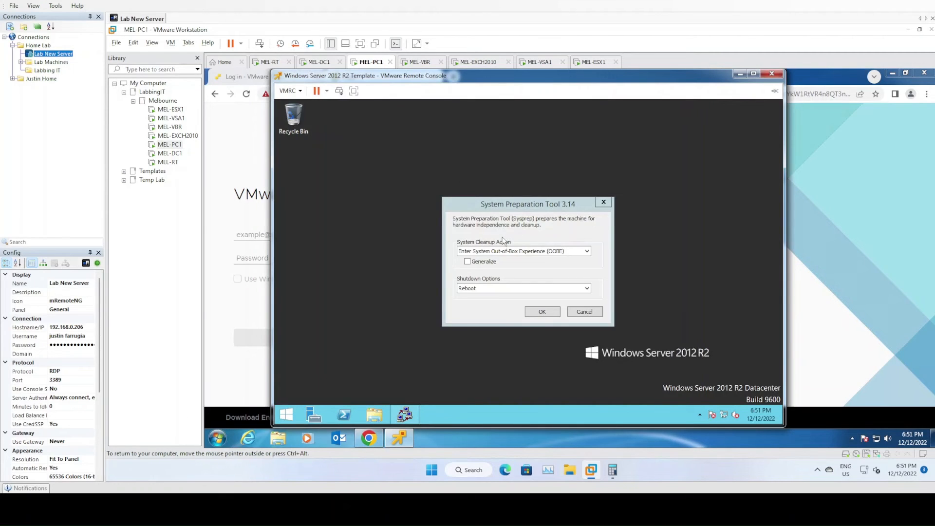
Run Sysprep with the Out-of-Box Experience (OOBE) cleanup action, Generalize enabled and the shutdown option set to Shutdown
click(506, 250)
click(507, 260)
click(470, 262)
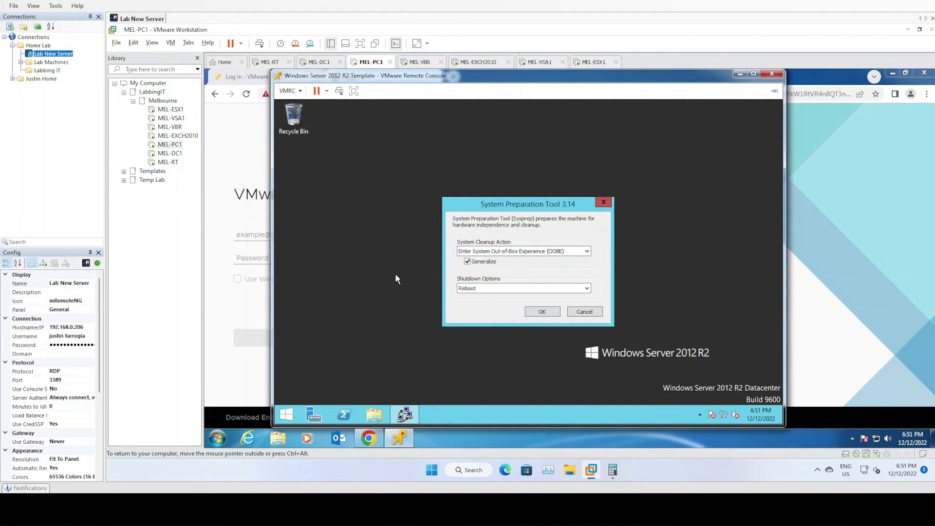
click(528, 251)
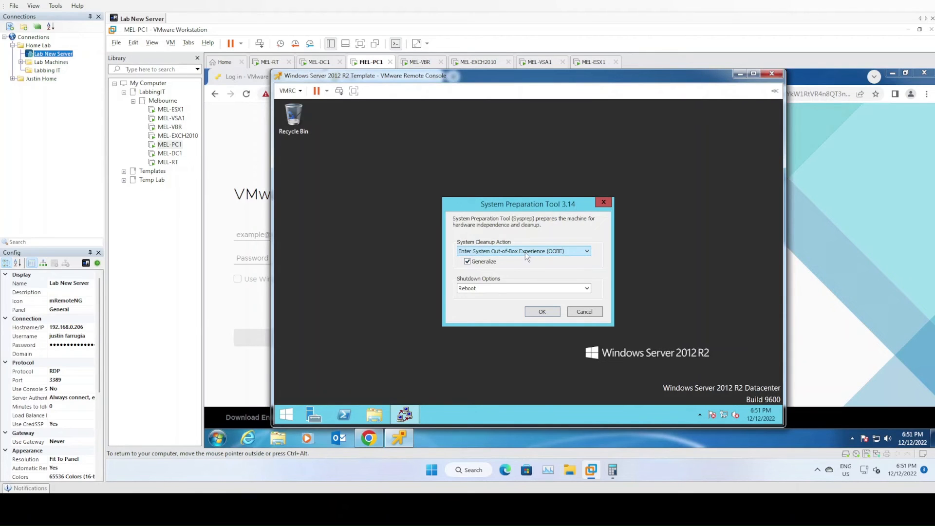
click(491, 289)
click(489, 304)
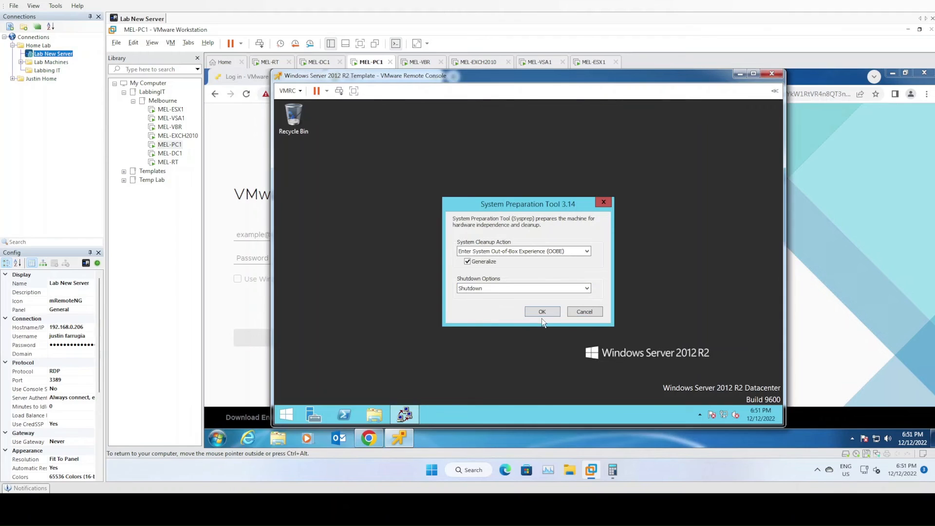
click(543, 312)
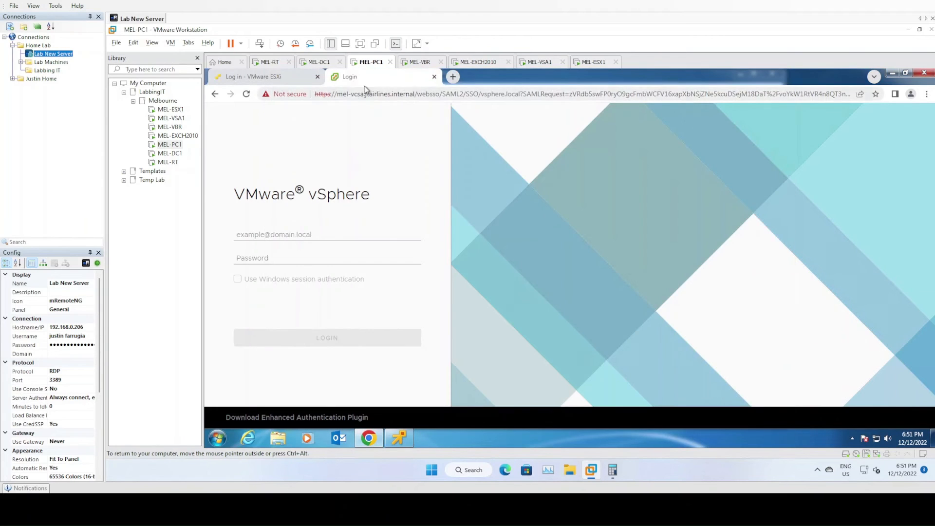
Log in to the vSphere Client with the vSphere administrator account and its password, and check Sysprep's progress in the remote console
click(300, 234)
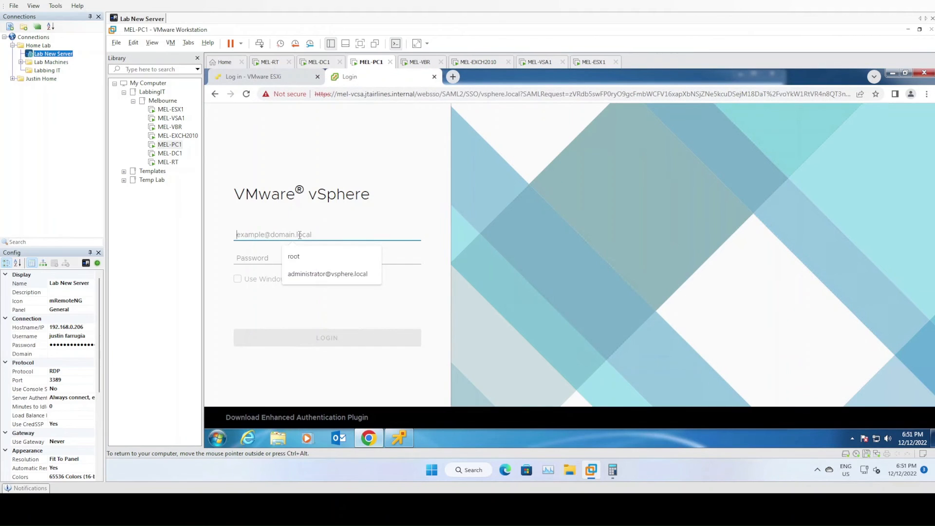
click(321, 274)
click(273, 256)
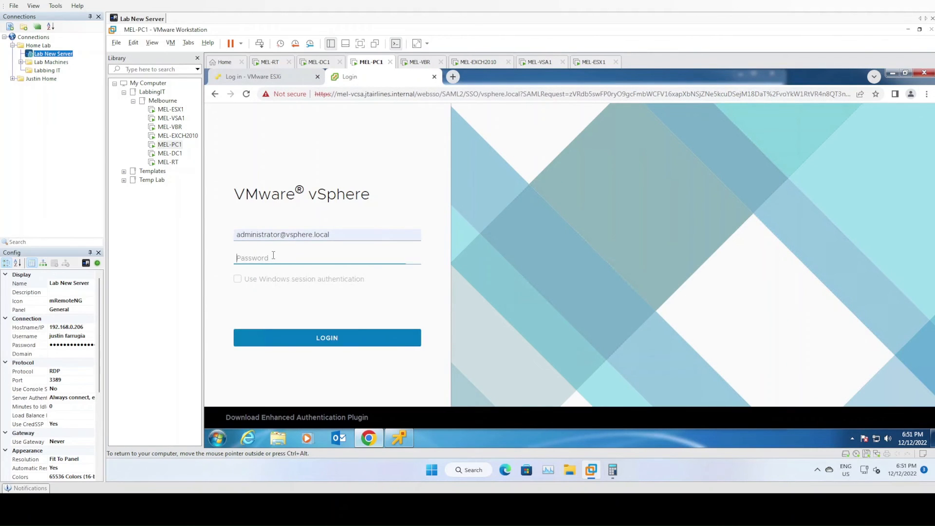
text(•••••••)
key(Return)
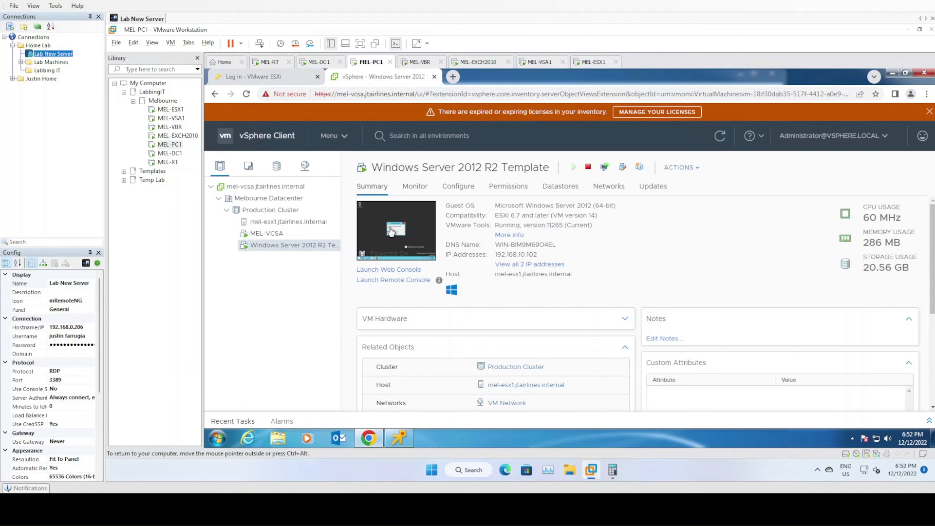
click(396, 441)
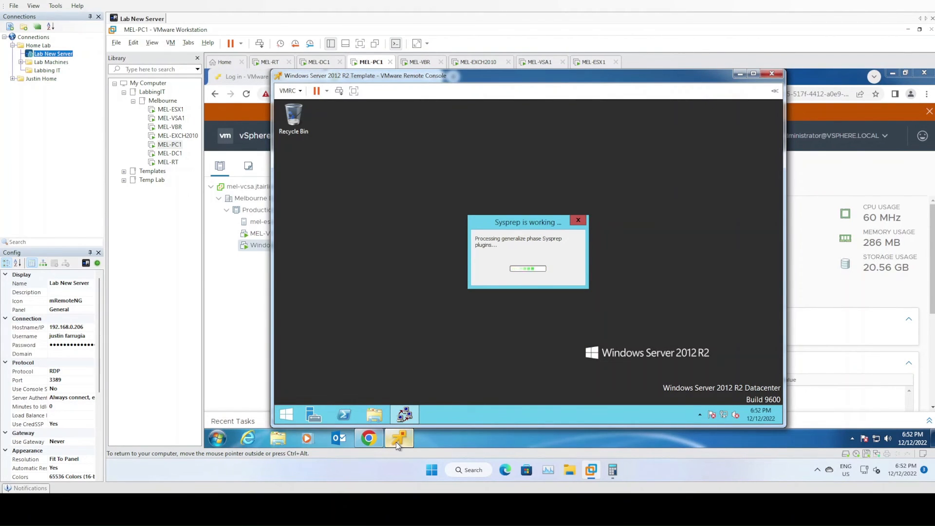
click(396, 443)
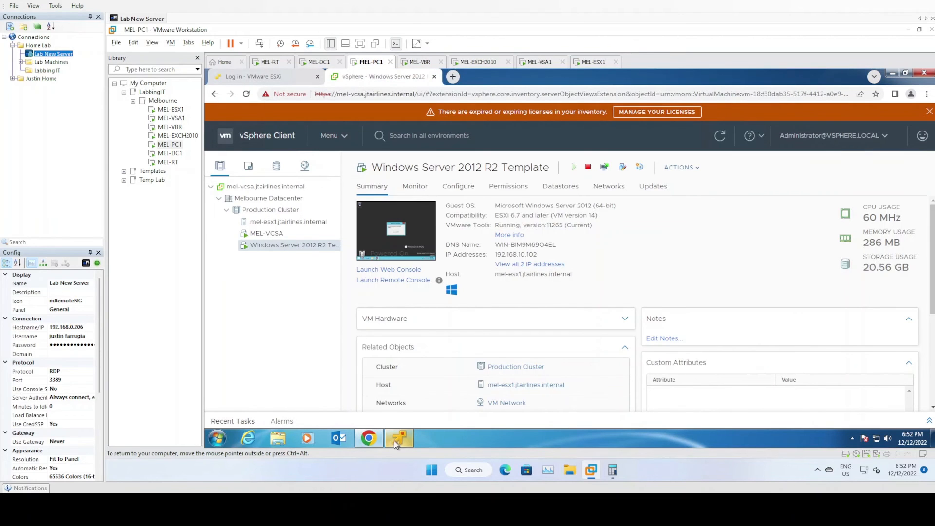
Check in the remote console whether the template VM has shut down, close the console and refresh the inventory
click(300, 236)
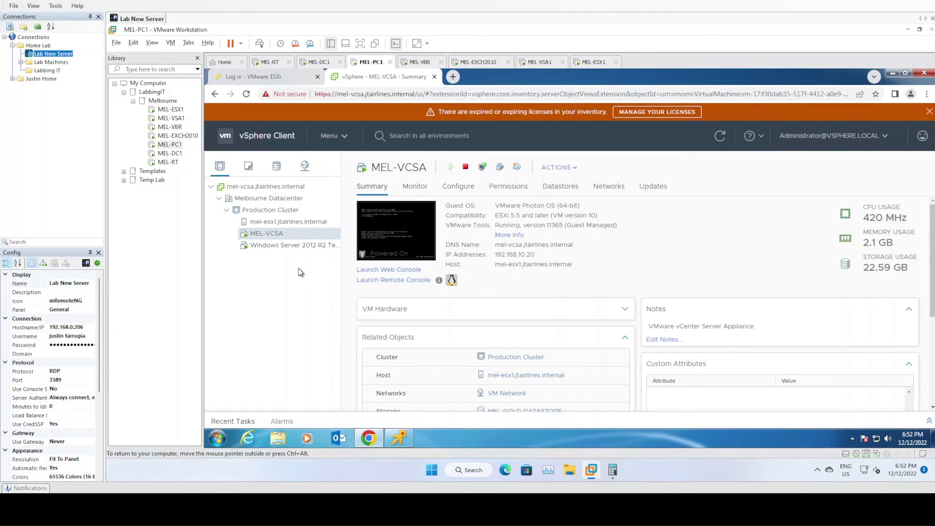
click(289, 246)
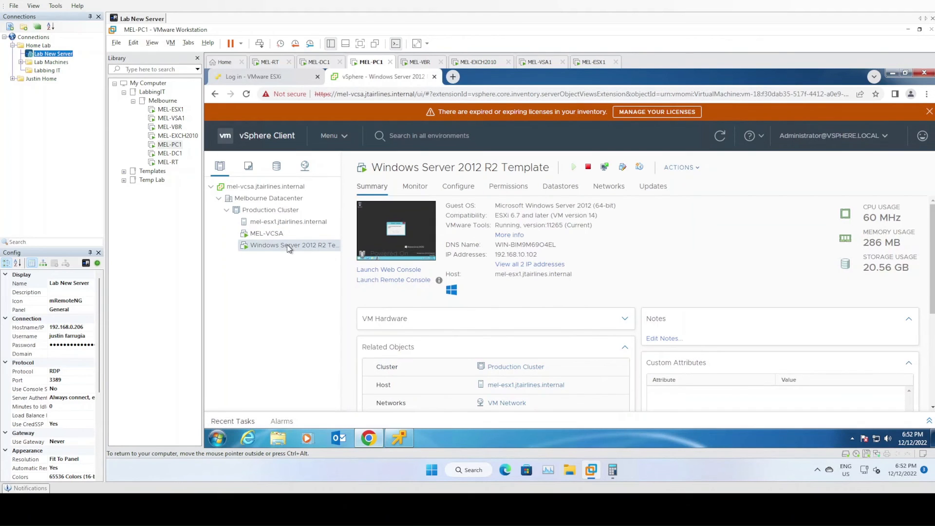
mouse_move(369, 438)
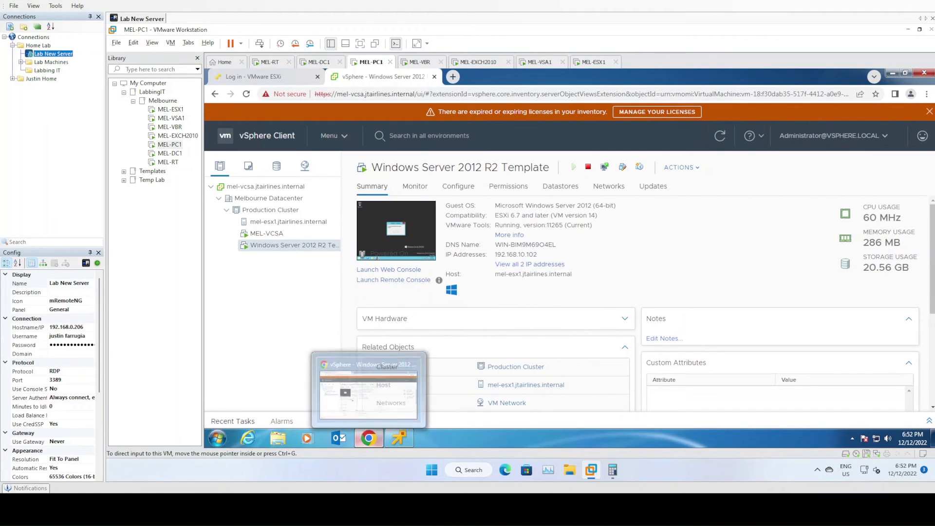
click(400, 438)
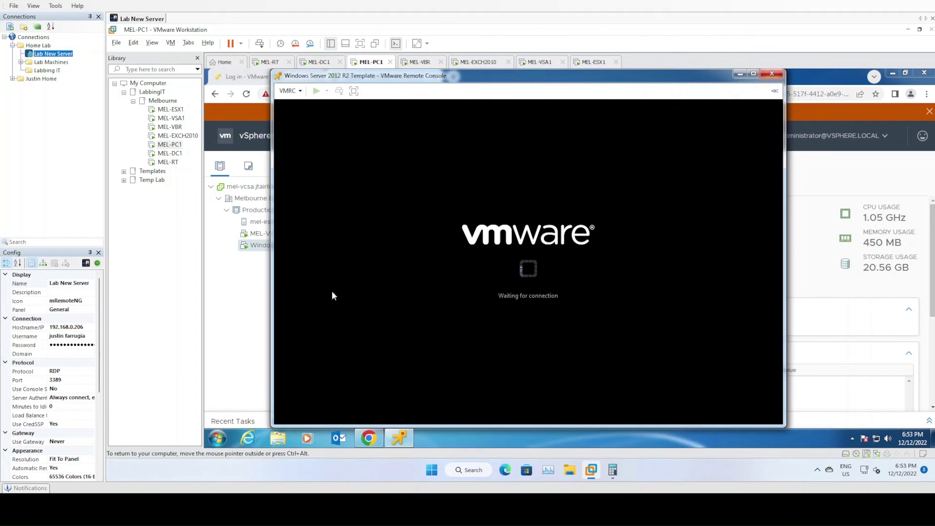
click(772, 74)
click(283, 294)
click(720, 135)
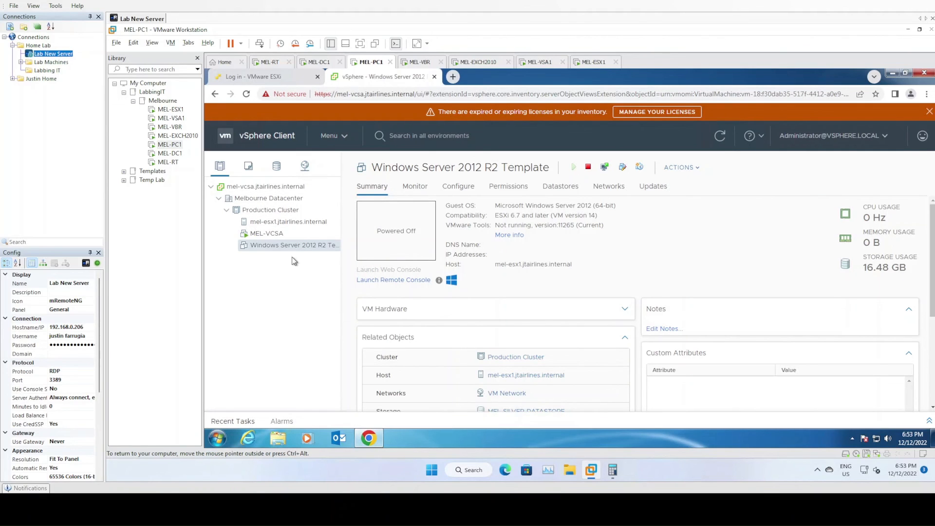
Create a VM and template folder named Templates in Melbourne Datacenter
click(248, 167)
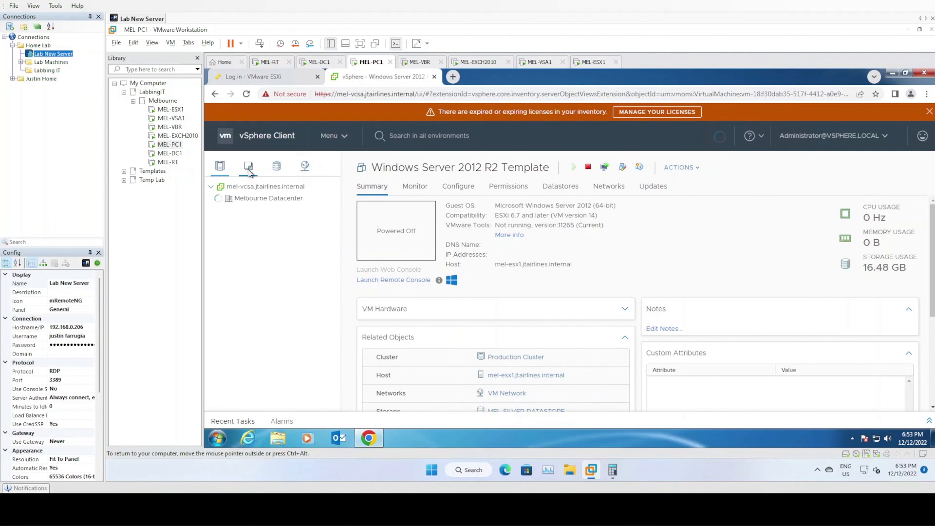
click(266, 221)
right_click(267, 210)
right_click(265, 202)
mouse_move(316, 201)
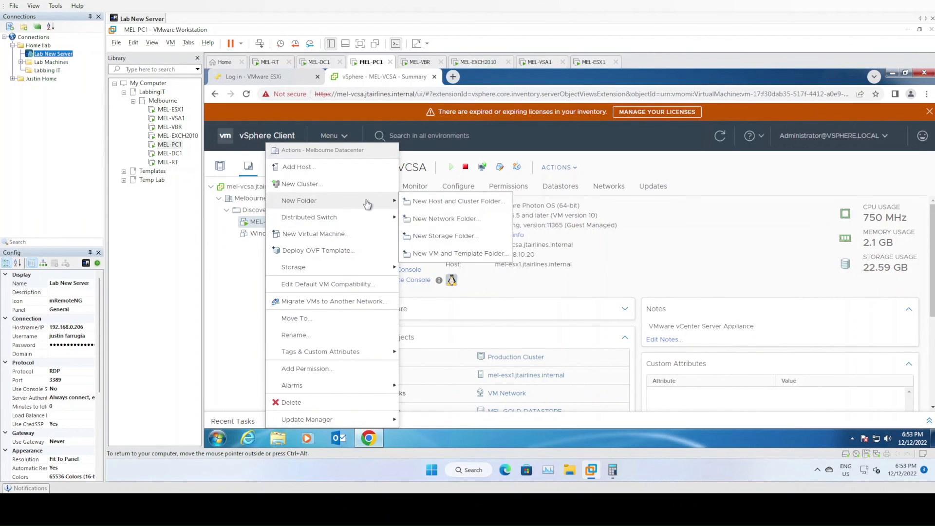
click(452, 260)
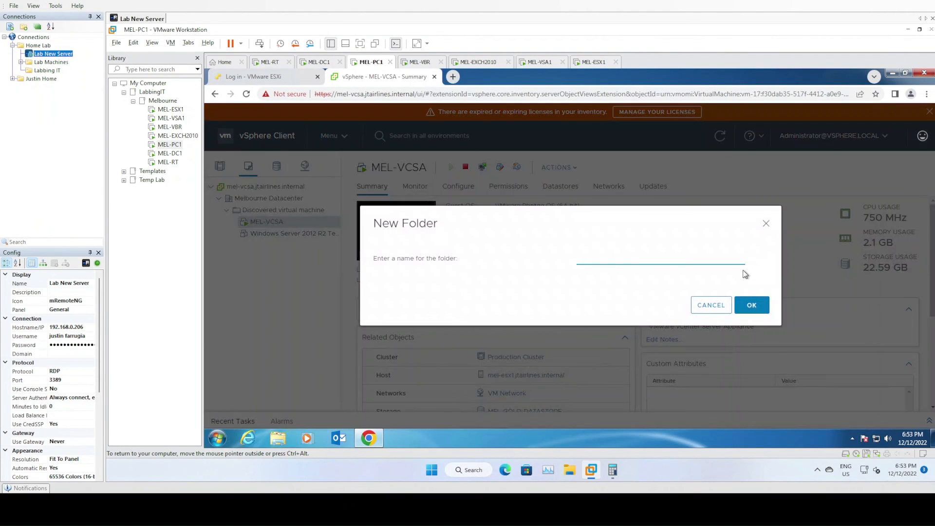
text(Templates)
click(753, 306)
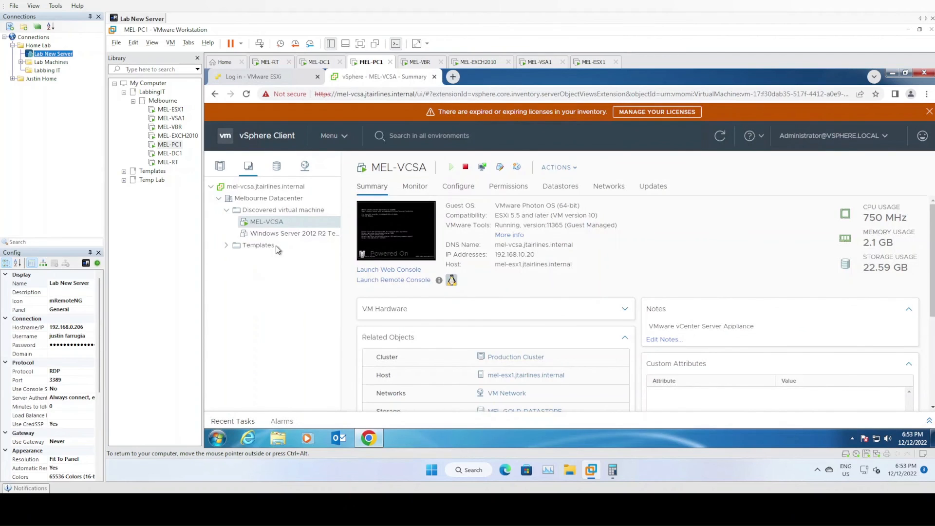
Move the Windows Server 2012 R2 Template VM into the Templates folder and convert it to a template
drag(280, 237, 261, 248)
click(245, 234)
right_click(285, 249)
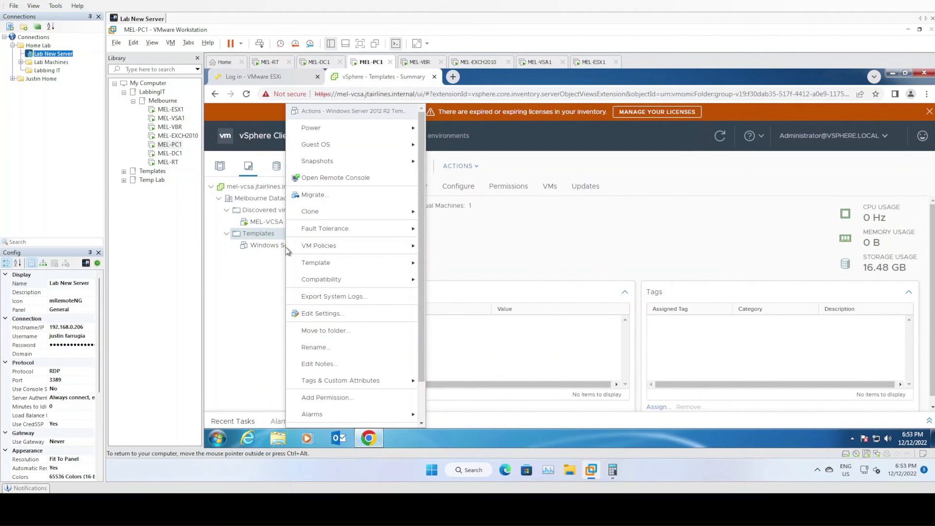
mouse_move(346, 263)
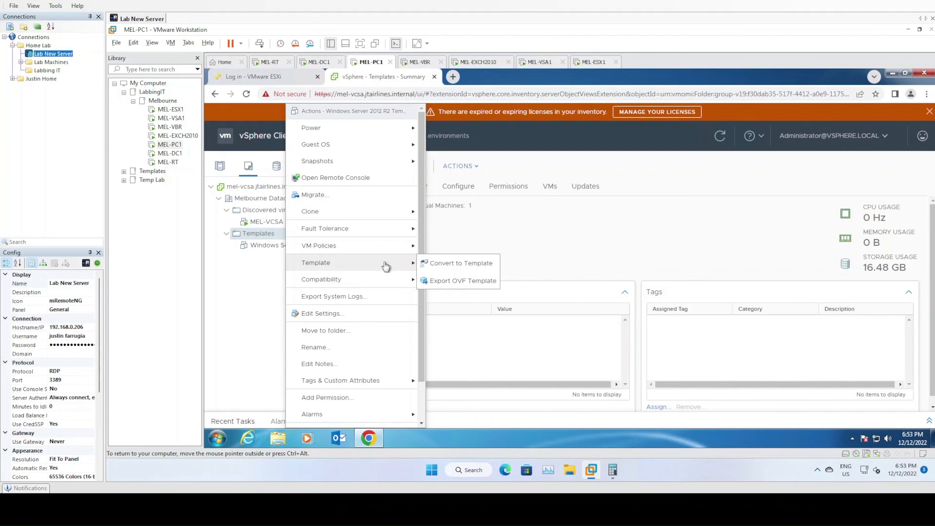
click(455, 265)
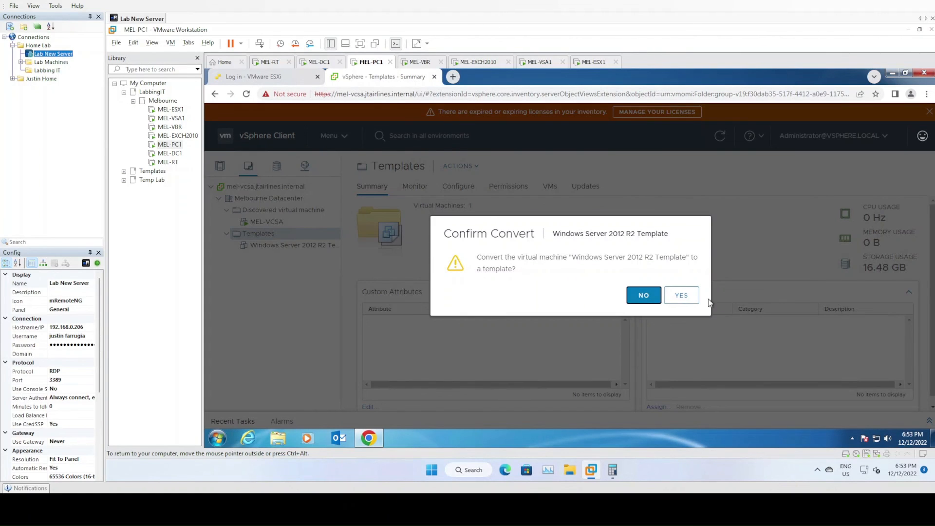
click(682, 295)
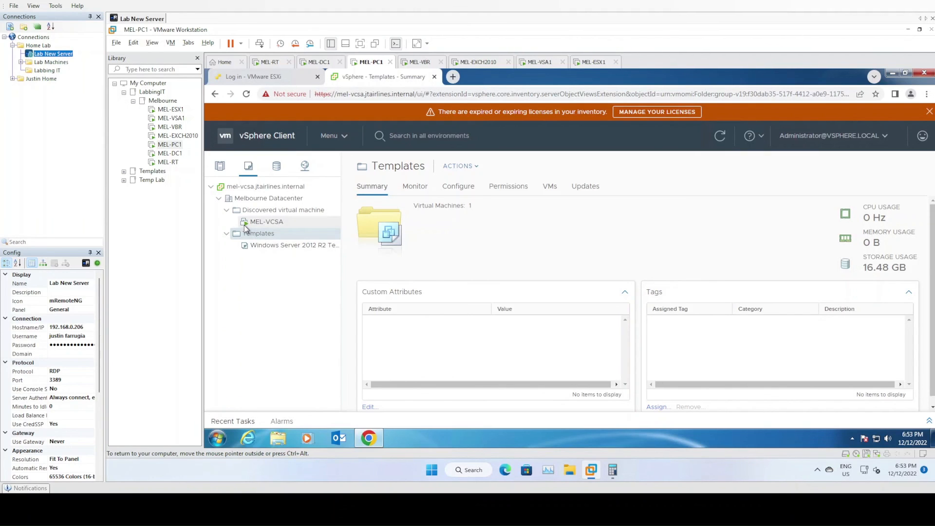
right_click(267, 244)
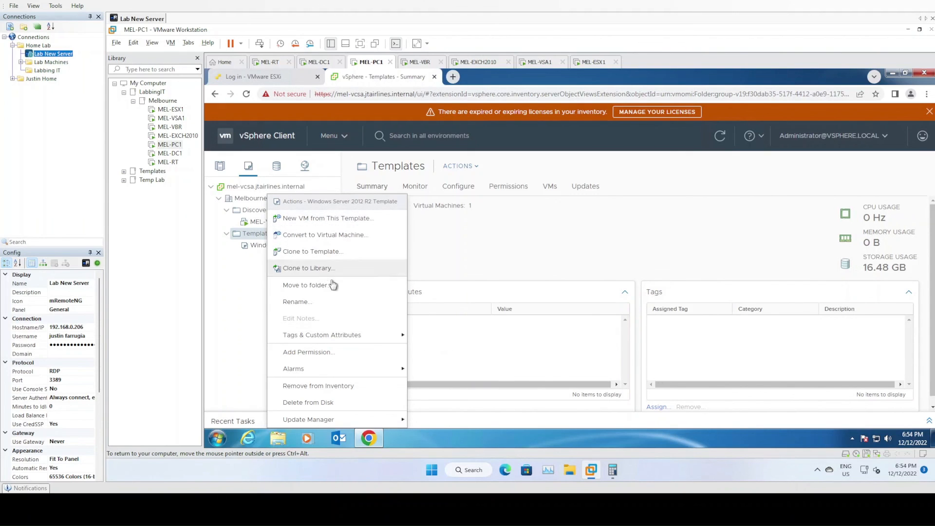
click(233, 340)
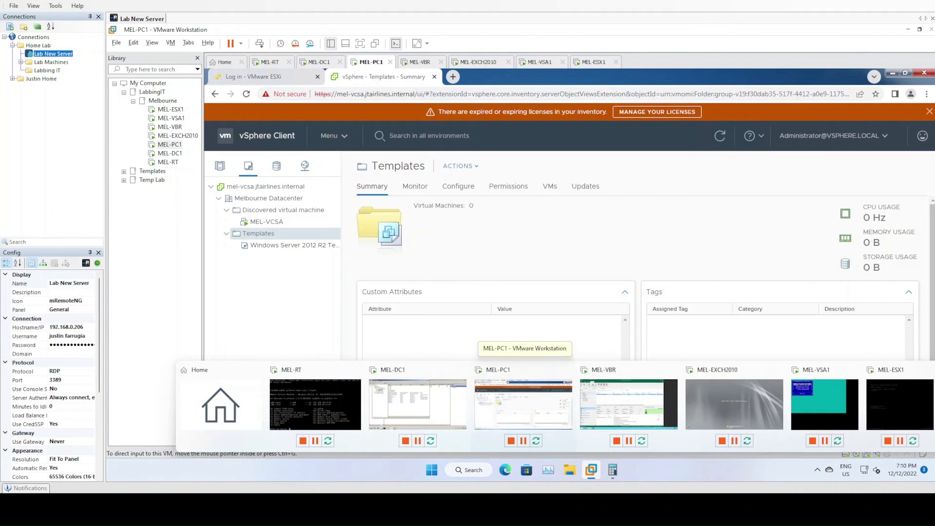
right_click(298, 248)
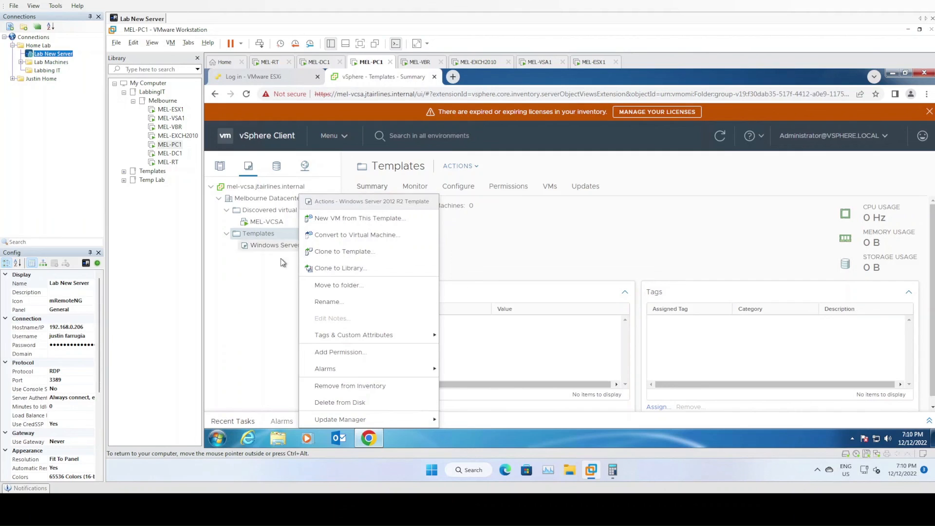
click(274, 271)
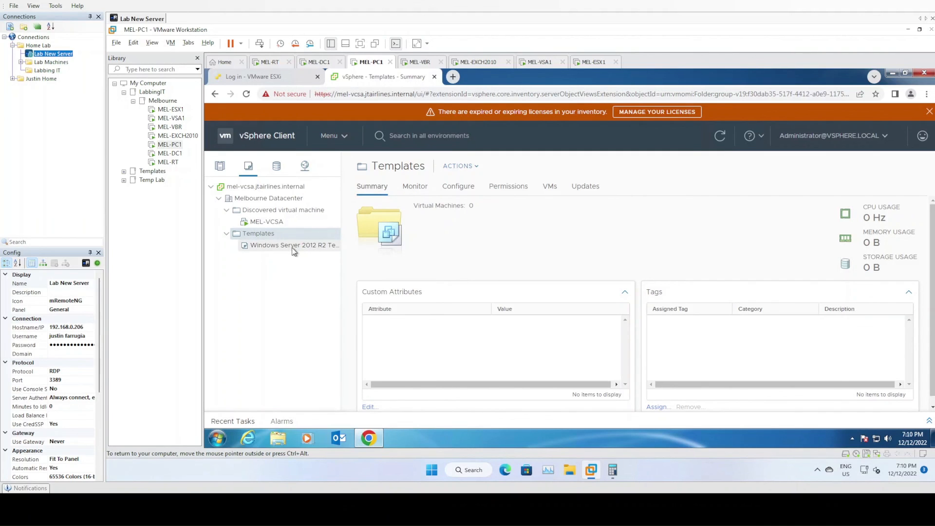
right_click(294, 248)
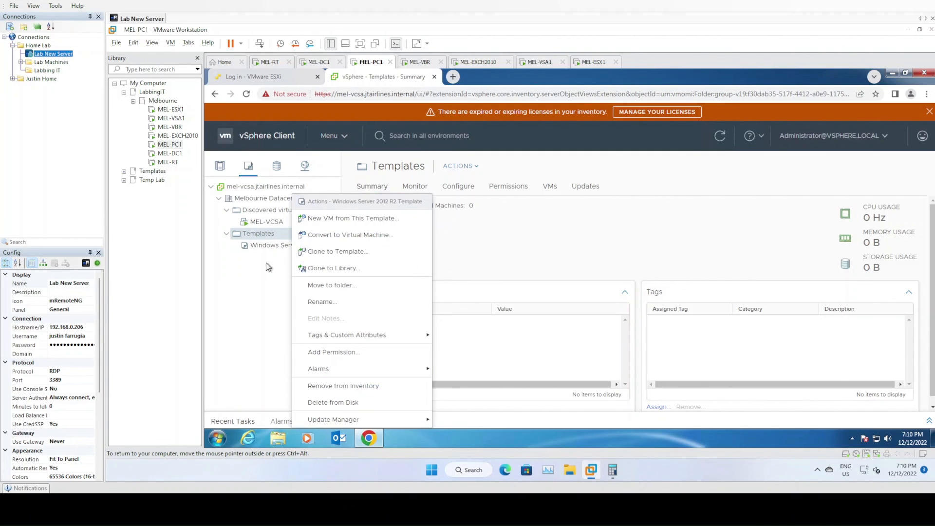
click(278, 246)
Start a new VM from the Windows Server 2012 R2 template, named MEL-DC2 and located in the Discovered virtual machine folder
right_click(278, 247)
click(351, 220)
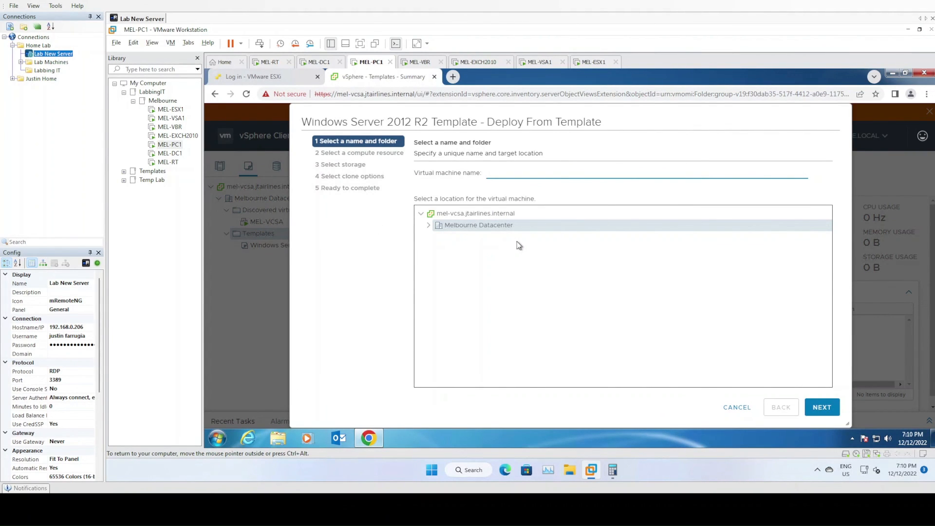
text(MEL-DC)
click(429, 225)
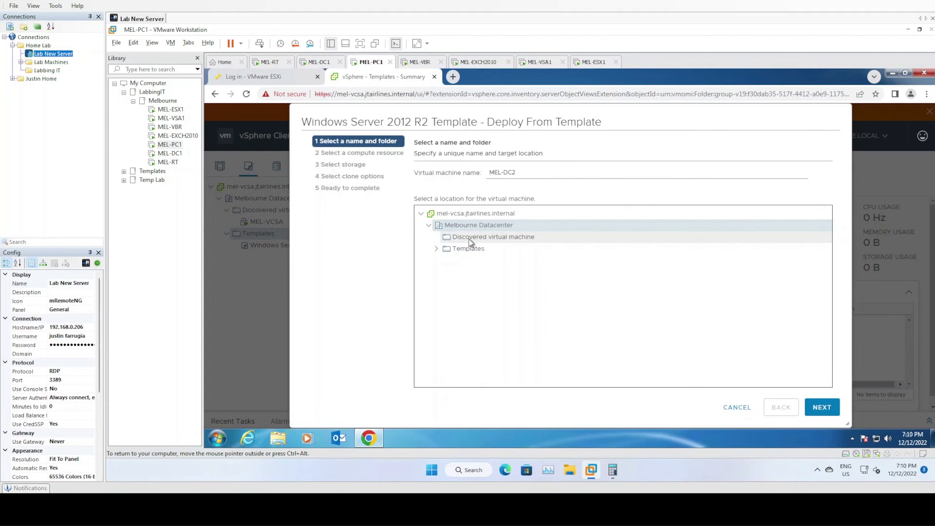
click(473, 239)
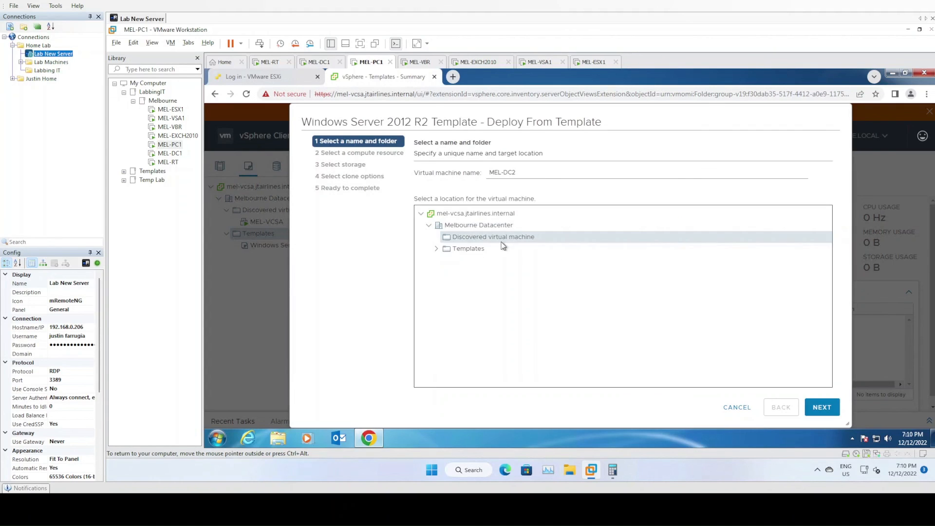
click(823, 408)
Choose the compute resource under Melbourne Datacenter and store the VM on MEL-SILVER-DATASTORE with the Thin Provision disk format
click(429, 187)
click(461, 201)
click(815, 420)
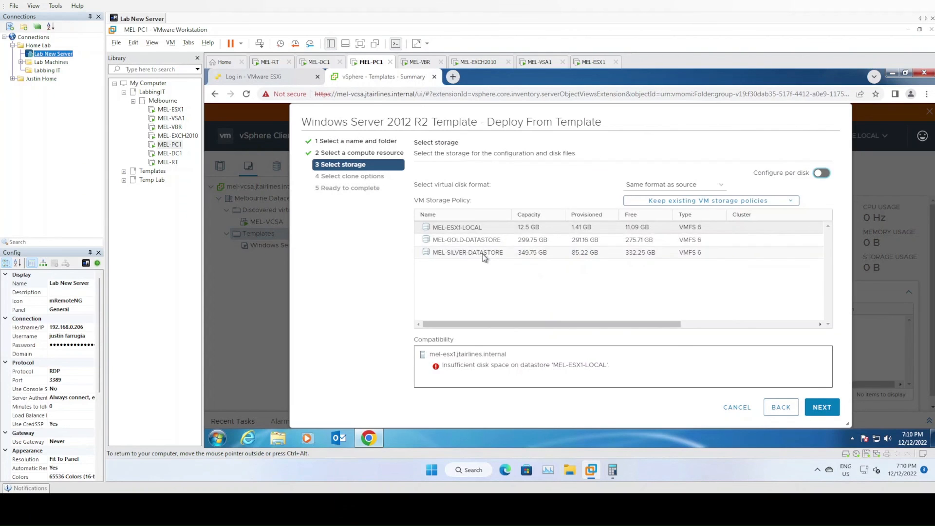
click(480, 252)
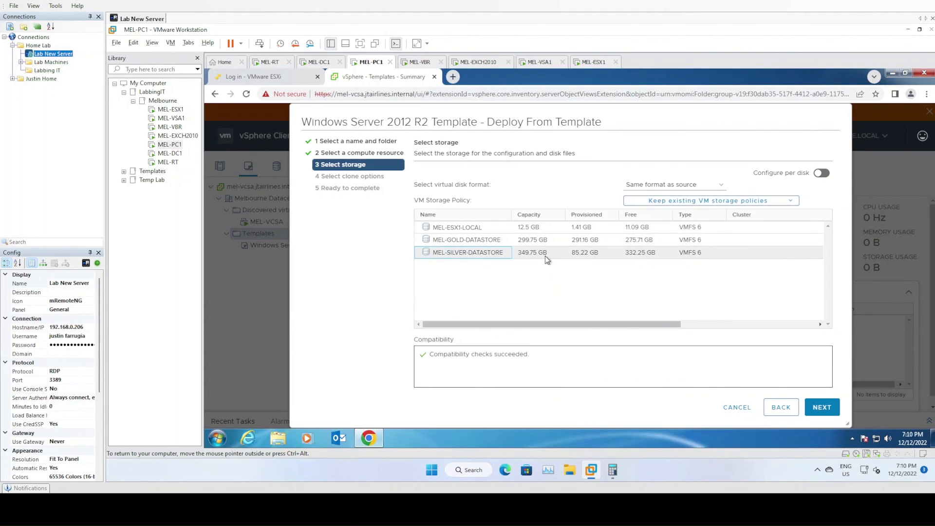
click(661, 185)
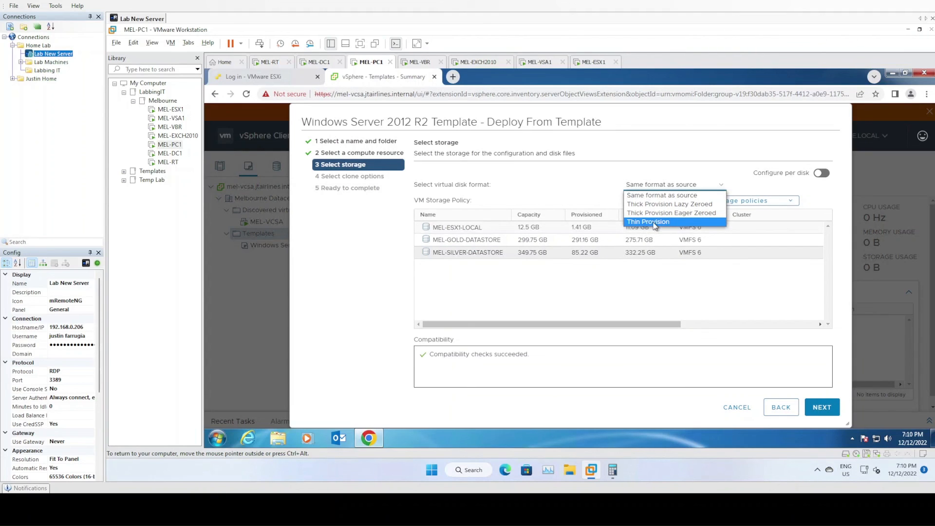
click(654, 223)
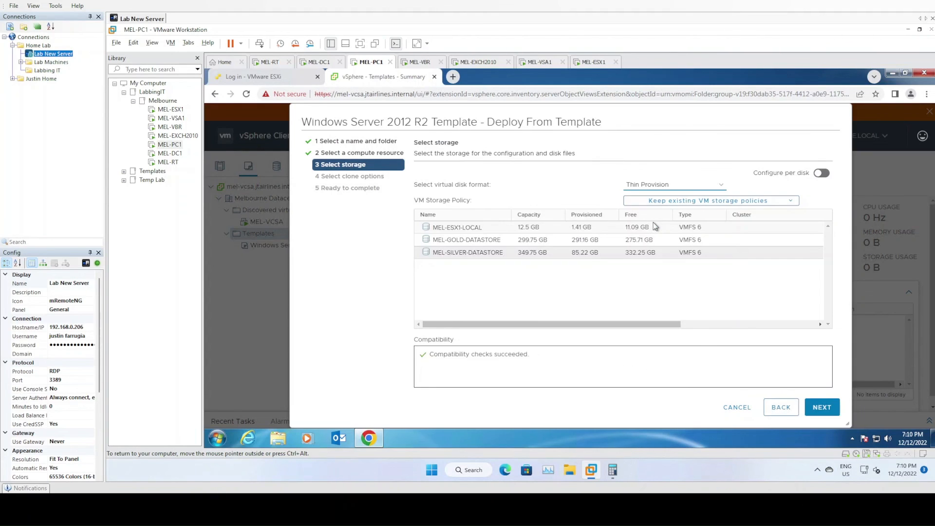
click(823, 409)
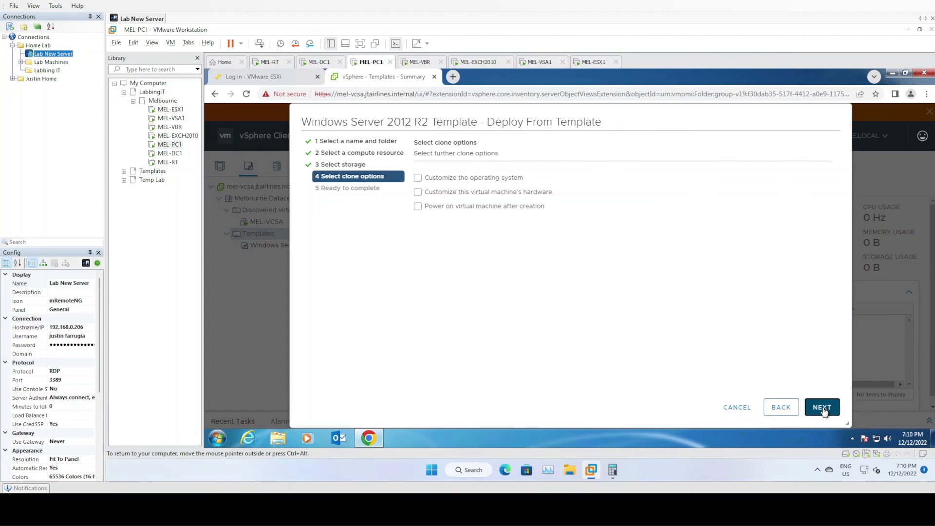
Enable operating system and hardware customization in the clone options, leaving power-on after creation disabled
click(473, 183)
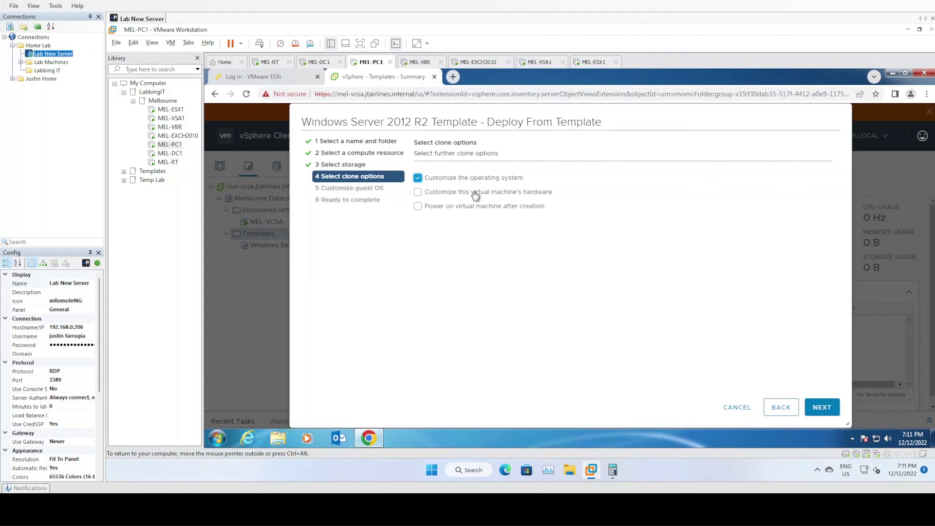
click(474, 193)
click(474, 207)
click(473, 207)
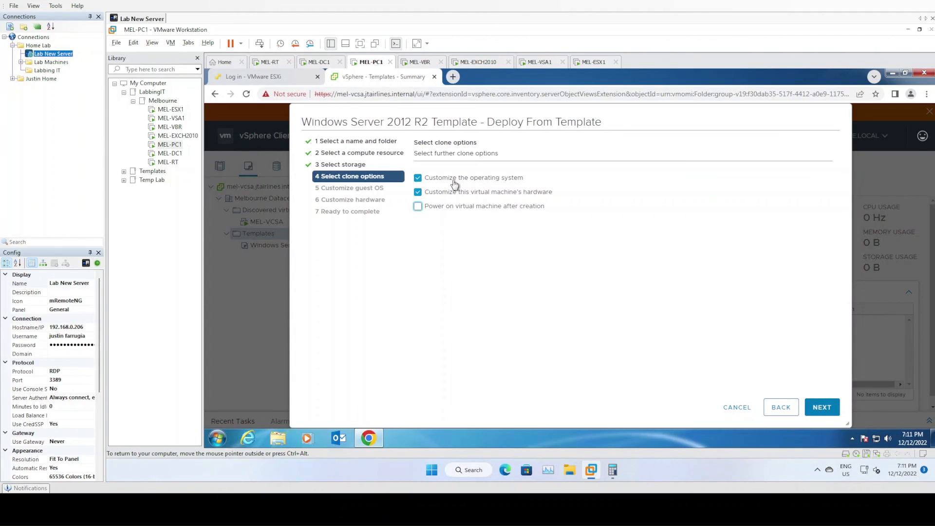
click(820, 407)
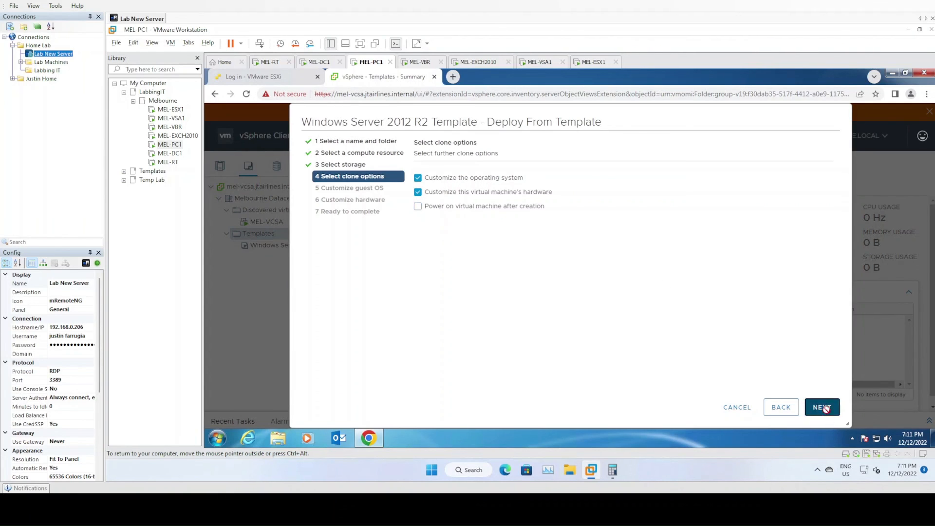